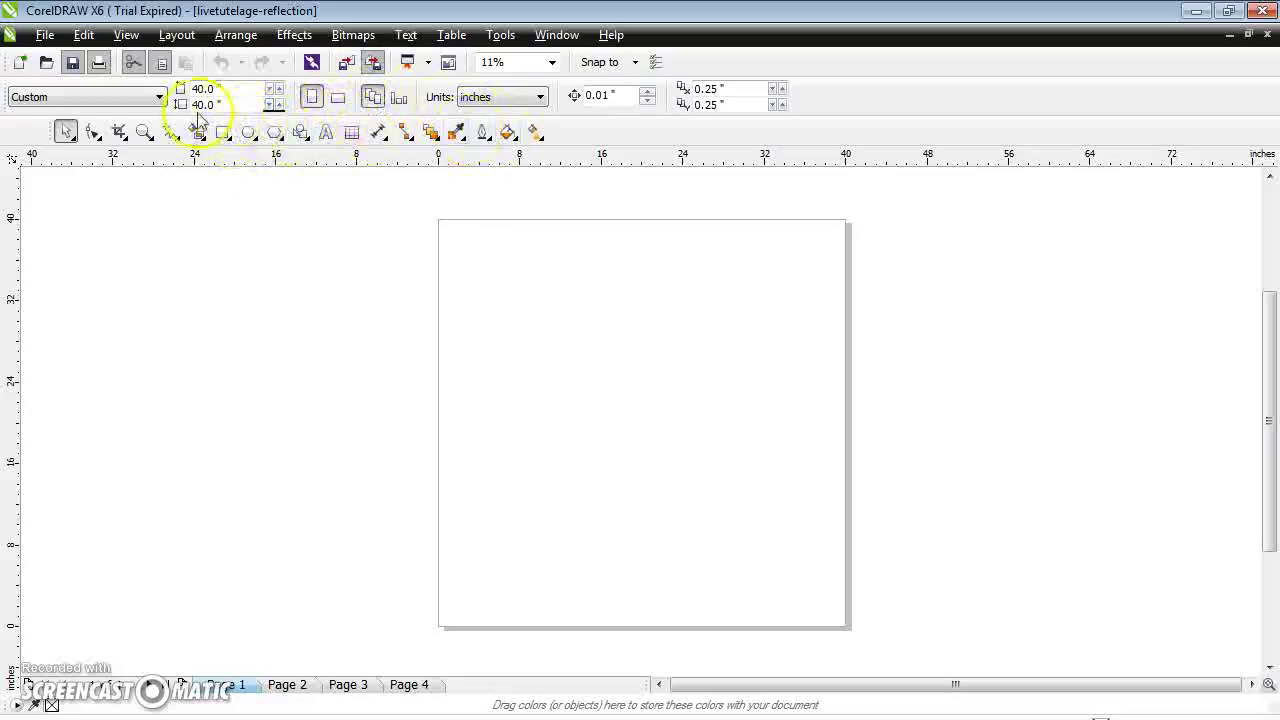
# Set the document's default font size to 200 pt for artistic and paragraph text.
pyautogui.click(325, 135)
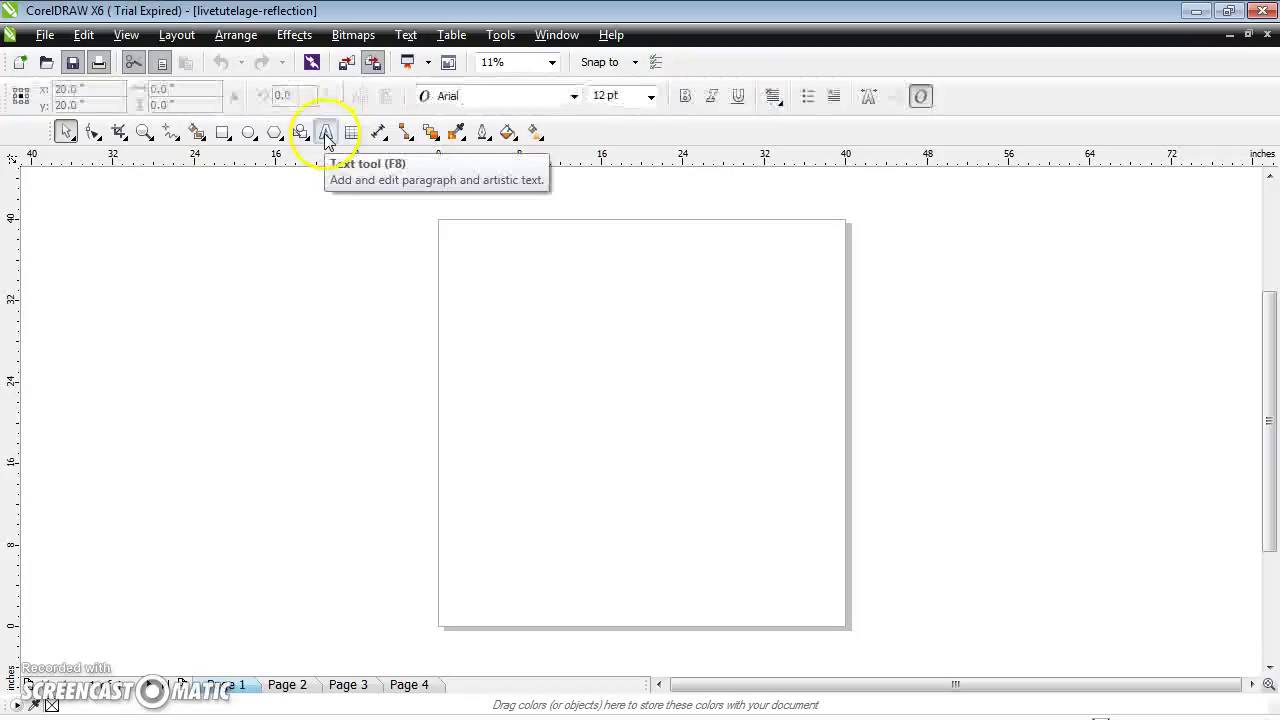
pyautogui.click(651, 96)
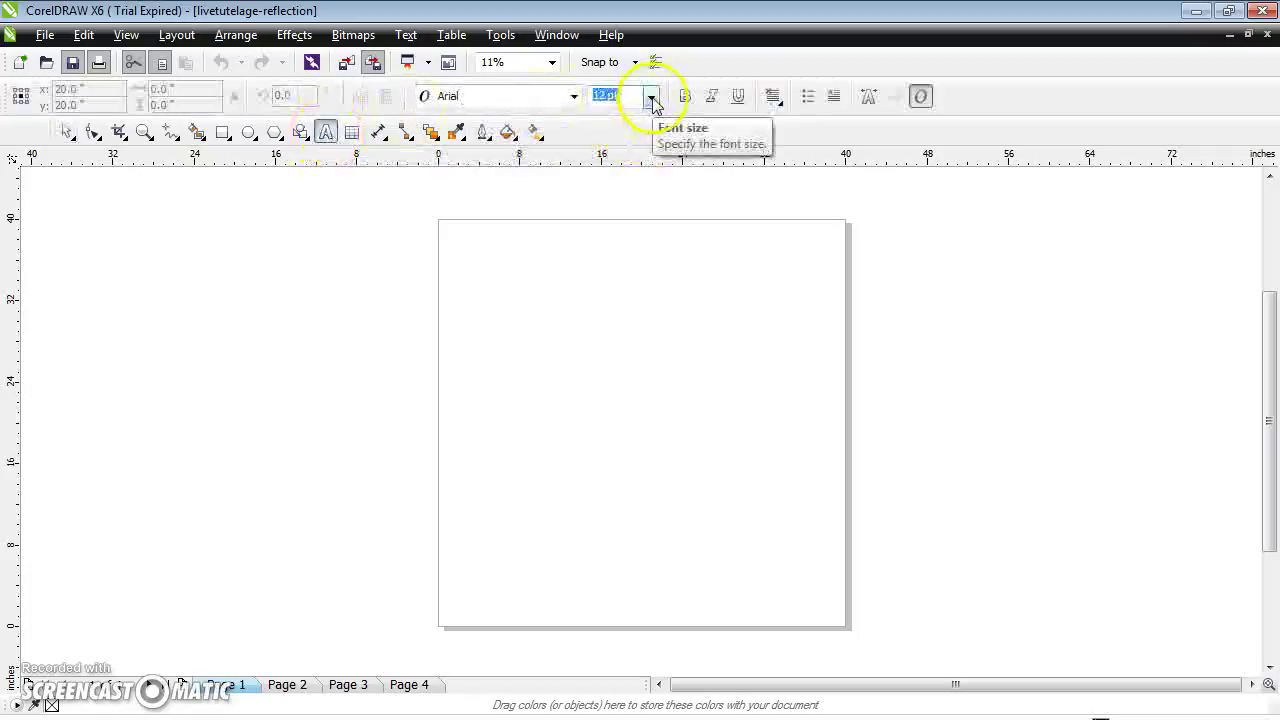
pyautogui.click(612, 405)
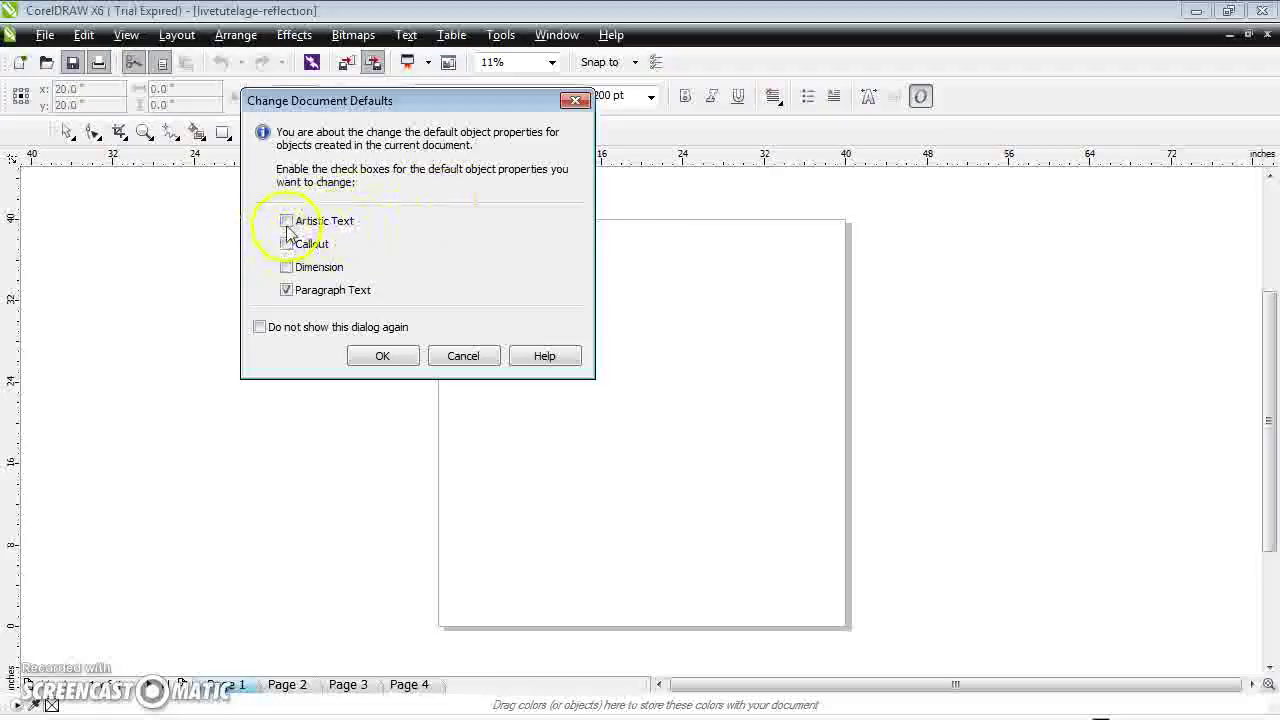
pyautogui.click(396, 365)
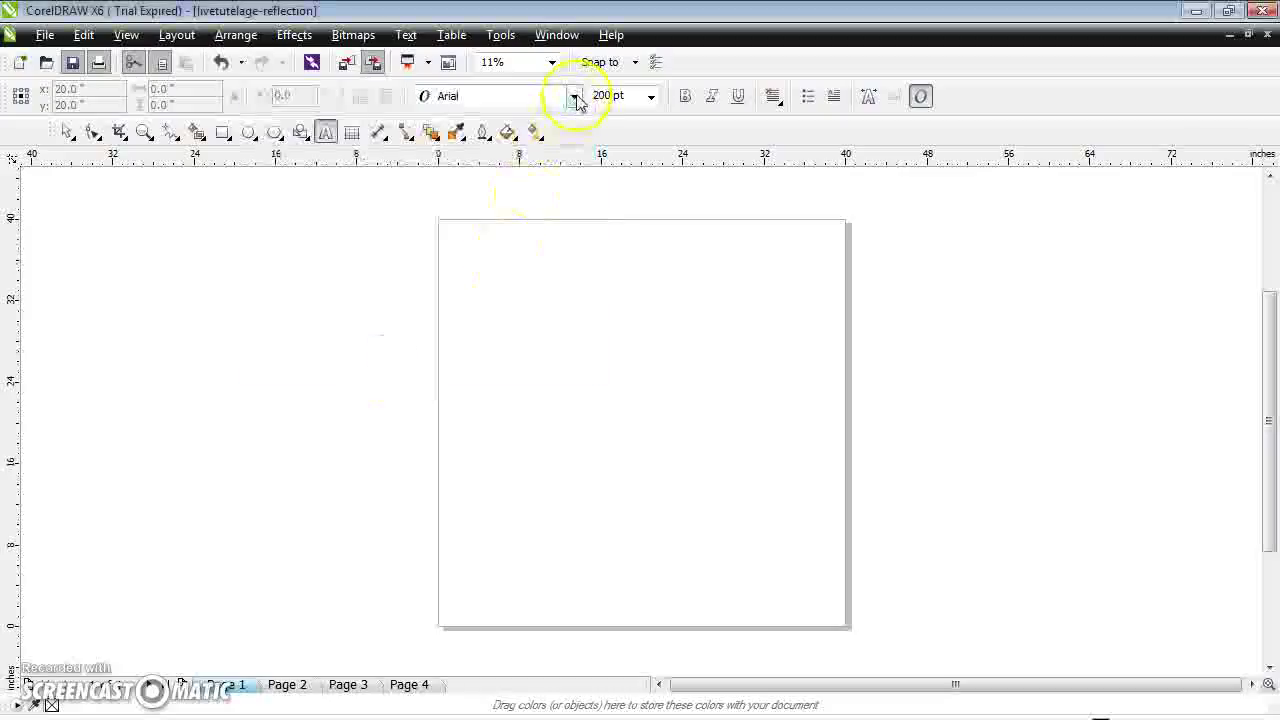
# Set the default font to Arial Black for artistic and paragraph text.
pyautogui.click(575, 96)
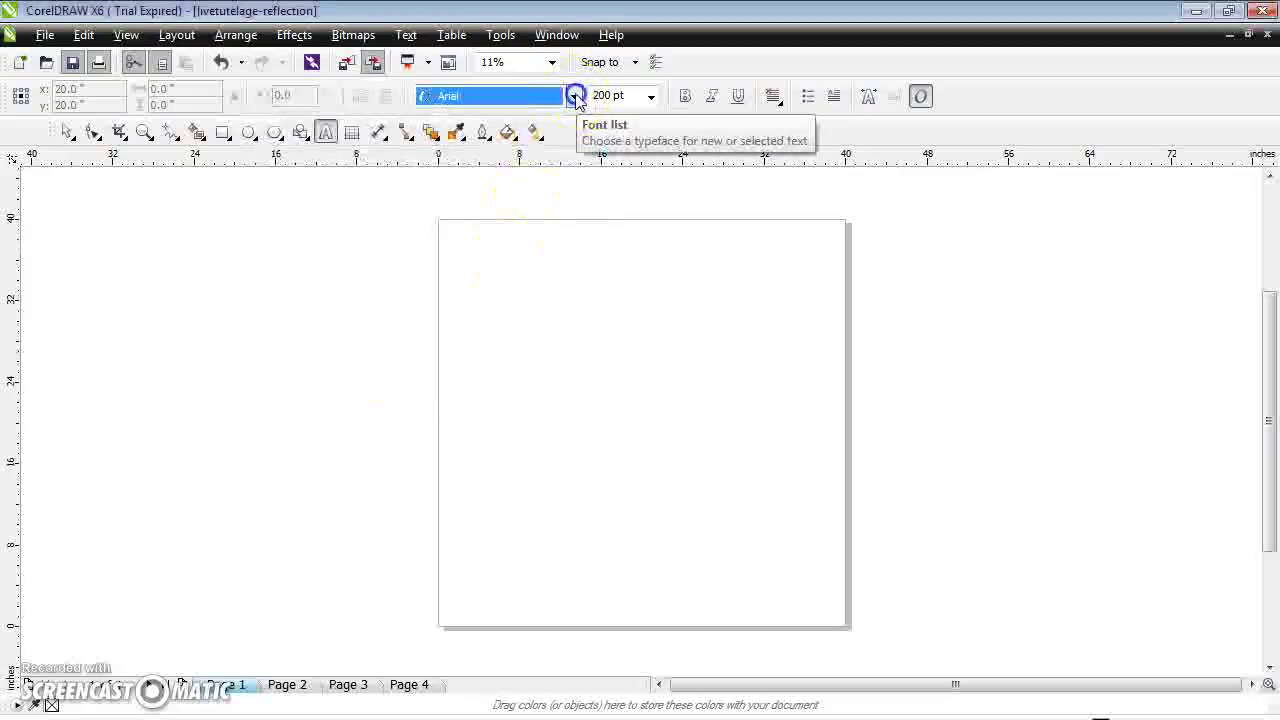
pyautogui.click(513, 140)
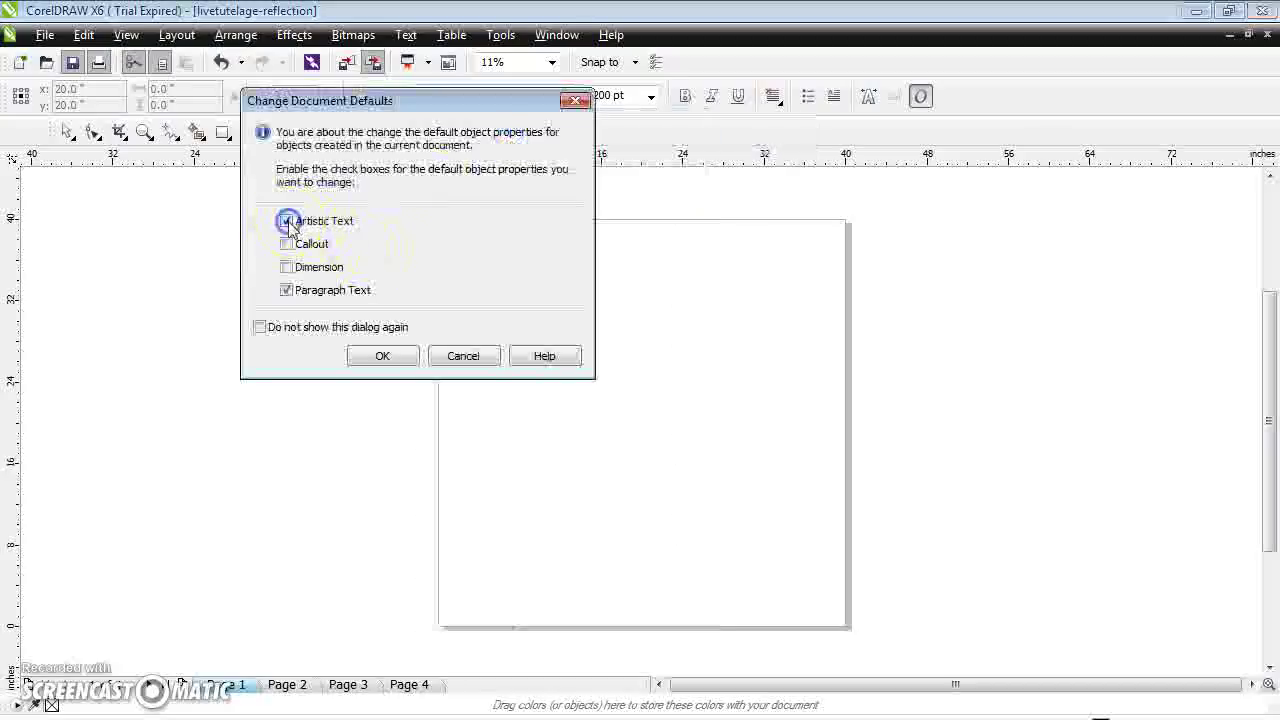
pyautogui.click(381, 356)
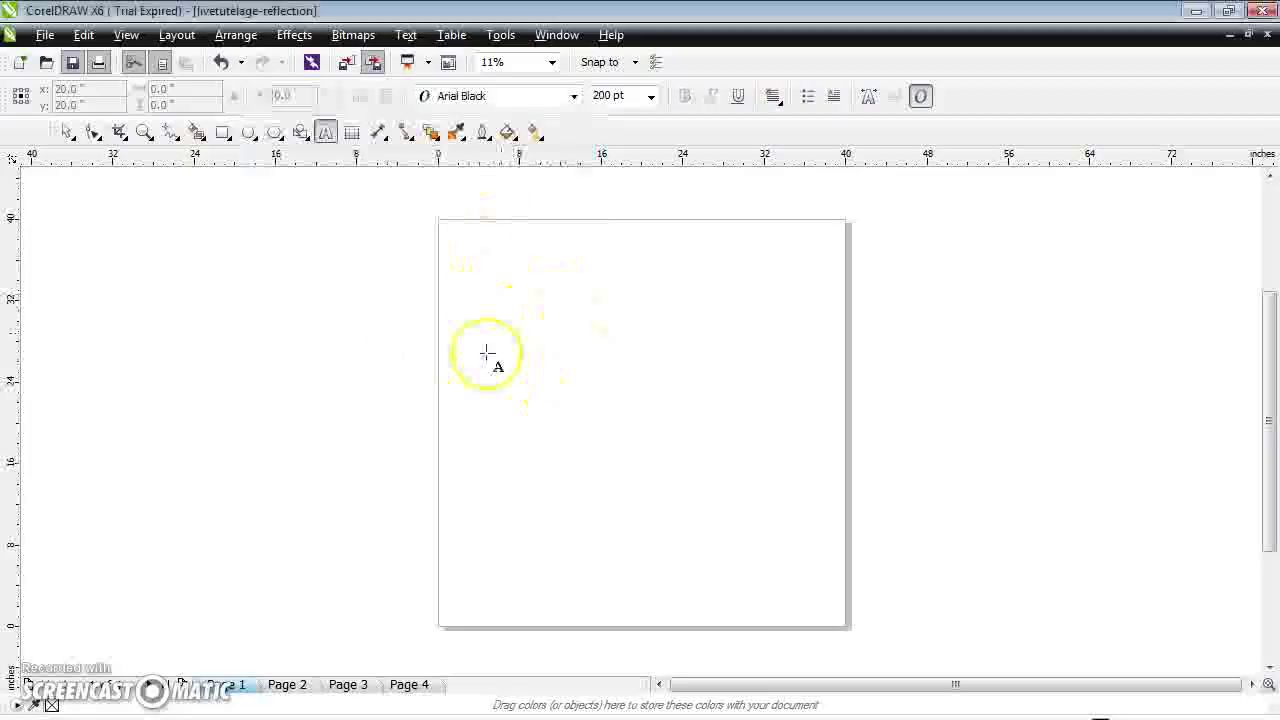
# Add the artistic text LIVETUTELAGE in the upper half of the page.
pyautogui.click(509, 355)
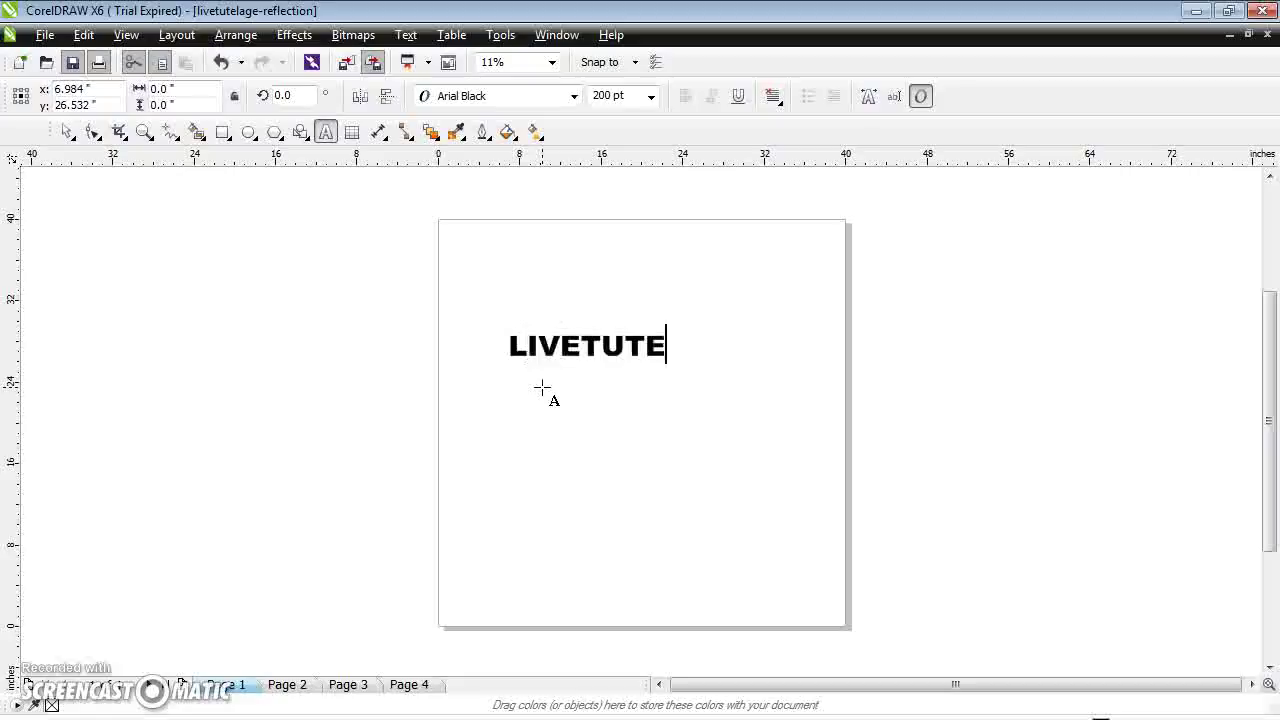
pyautogui.click(580, 337)
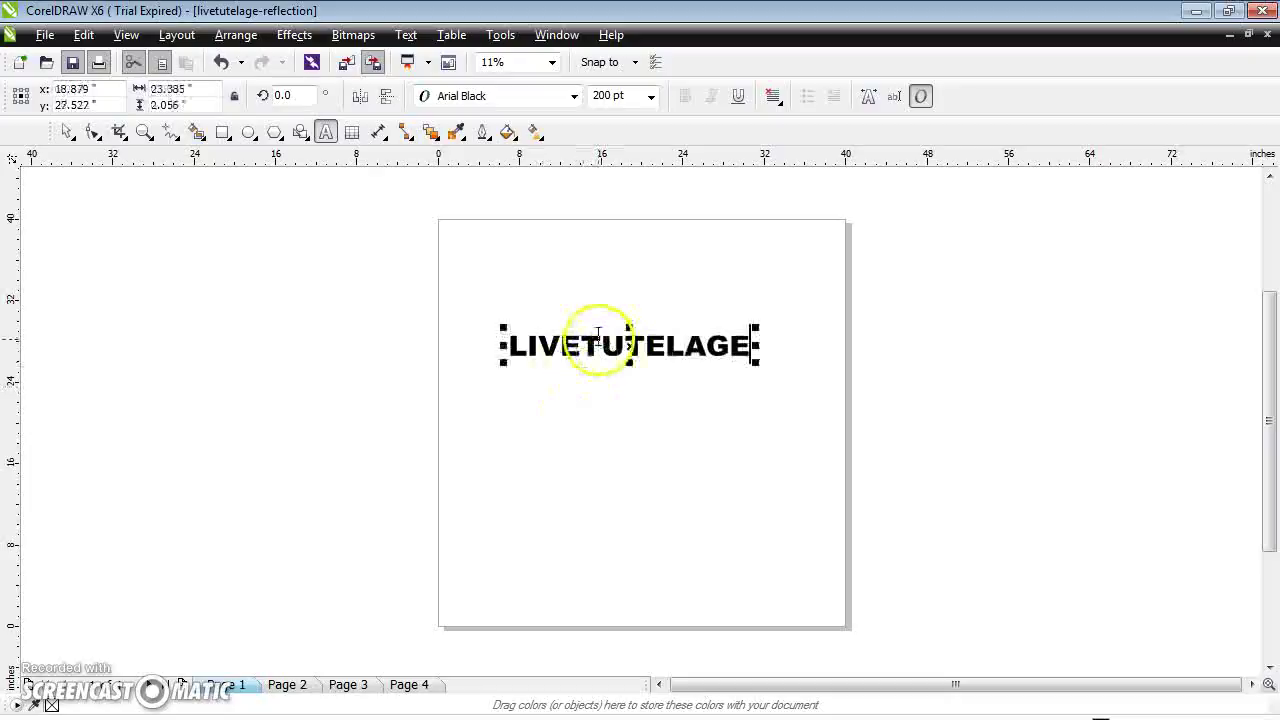
pyautogui.click(574, 396)
pyautogui.click(574, 343)
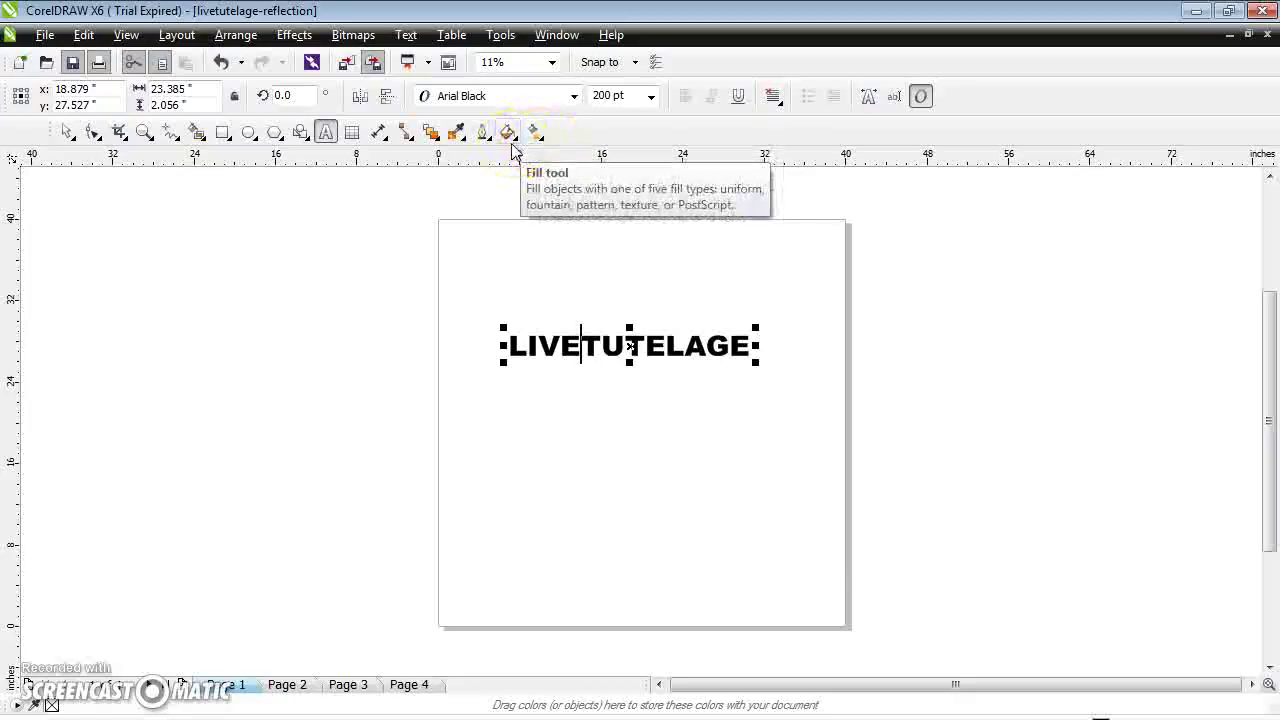
# Apply a uniform Orange fill (#FF6600) from the RGB palette to the LIVETUTELAGE text.
pyautogui.moveTo(532, 133); pyautogui.dragTo(562, 176)
pyautogui.click(563, 171)
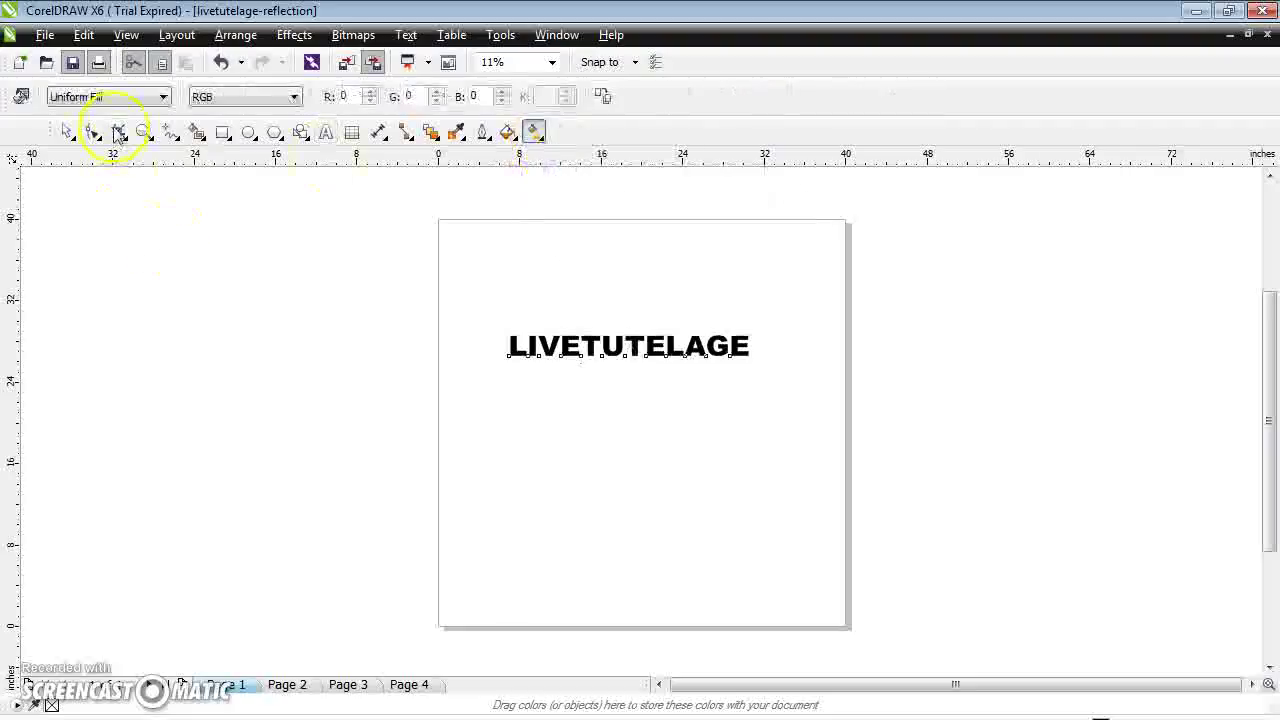
pyautogui.click(24, 100)
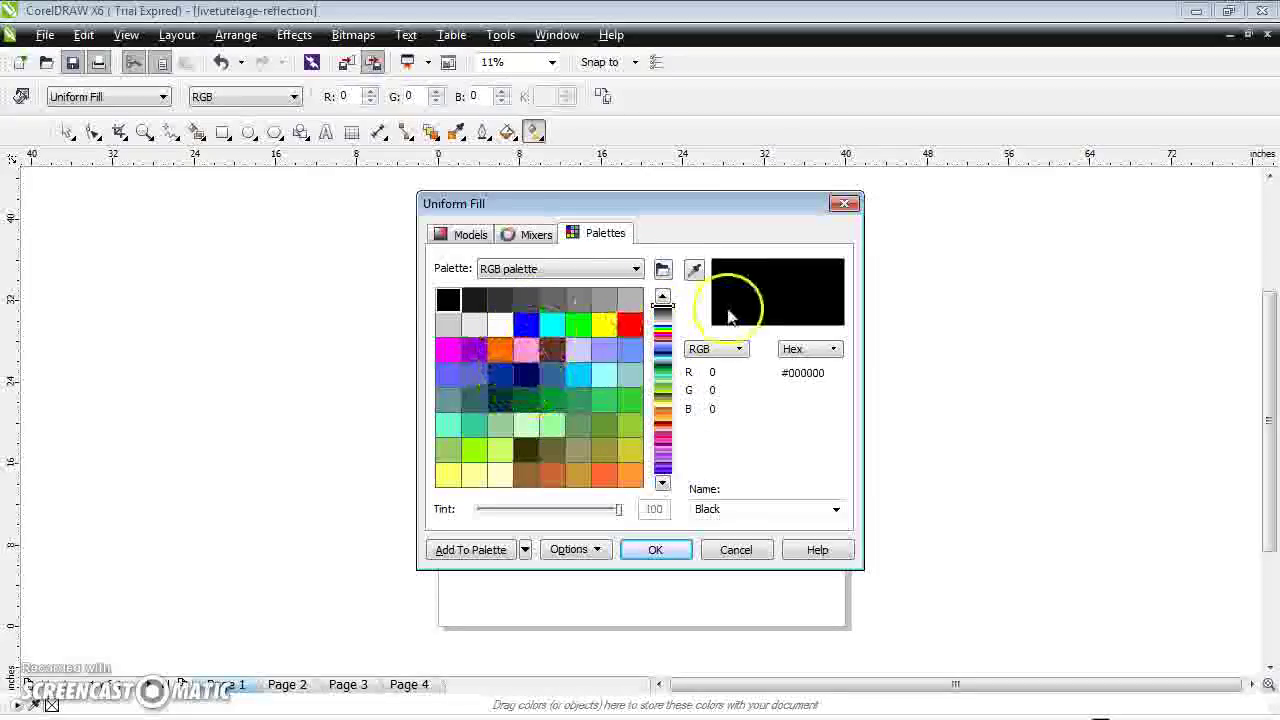
pyautogui.click(499, 348)
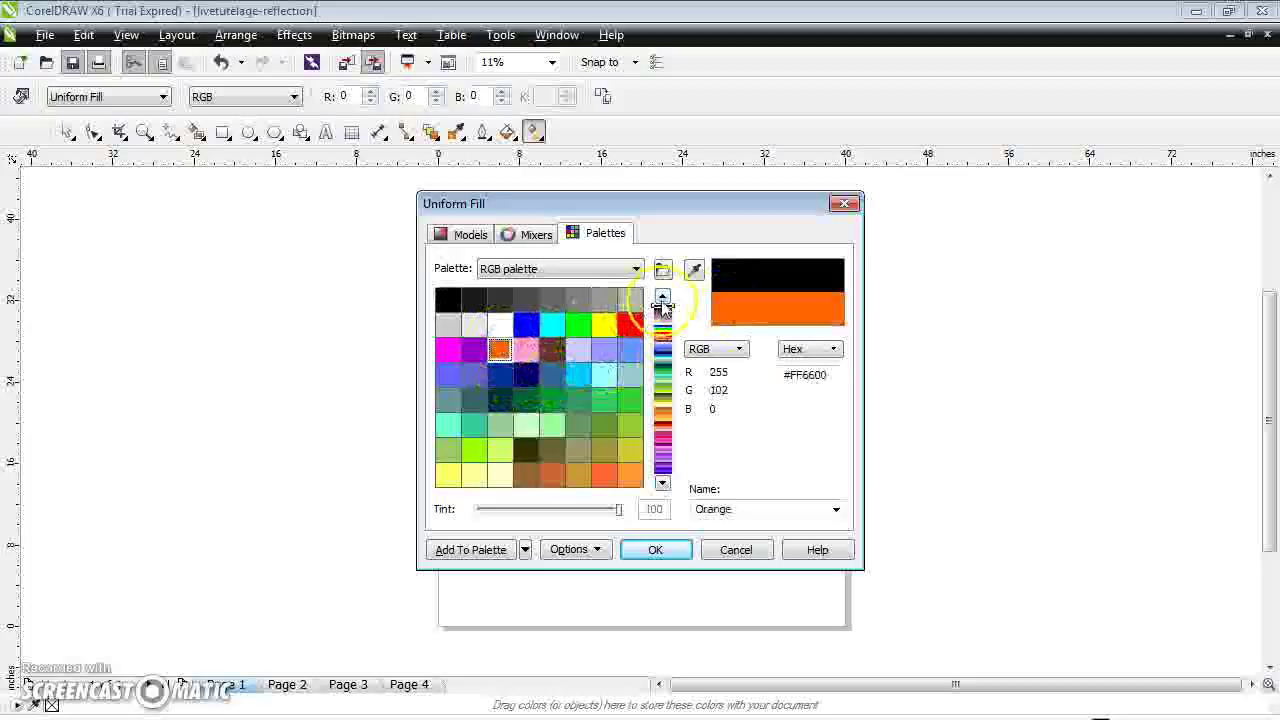
pyautogui.click(649, 551)
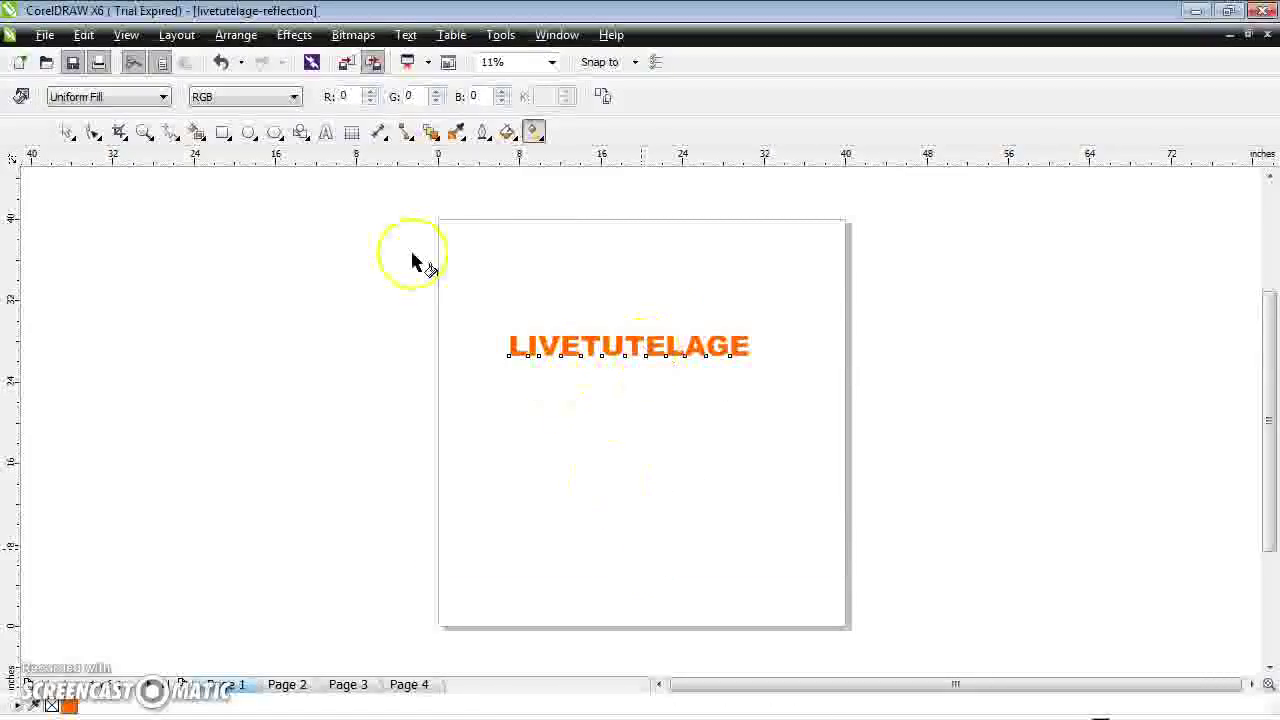
pyautogui.click(65, 133)
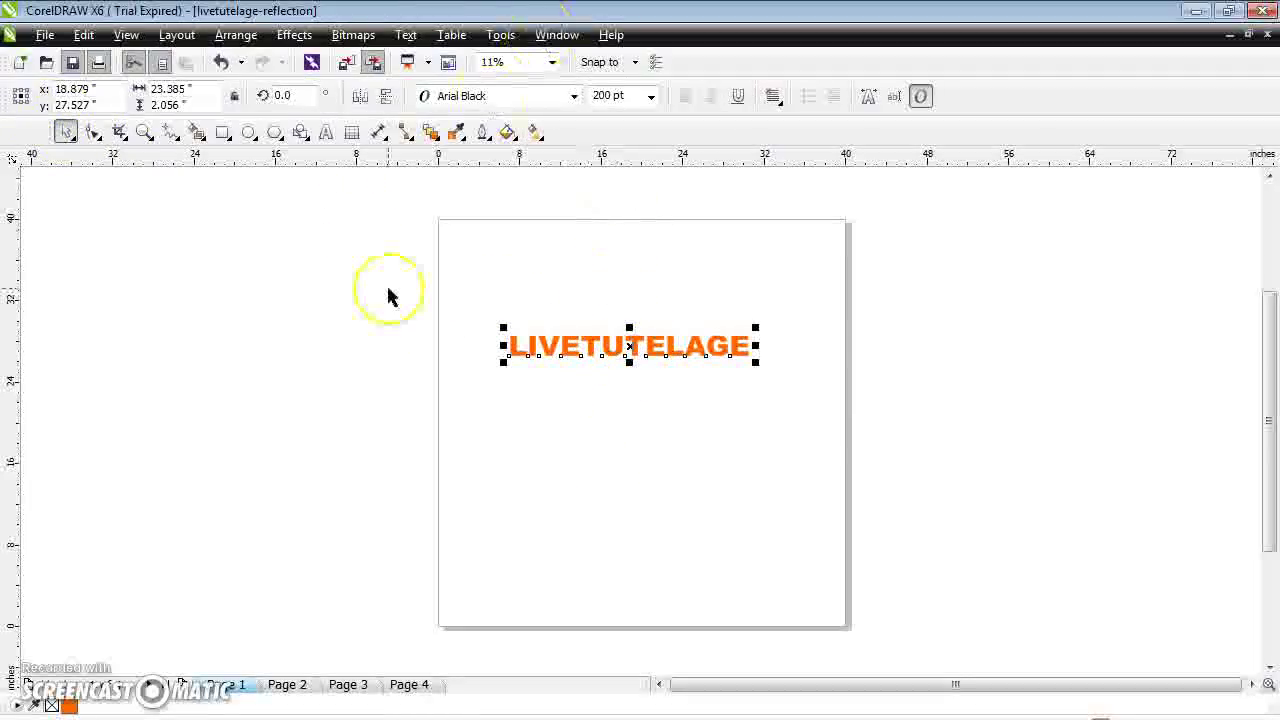
# Duplicate the orange LIVETUTELAGE text and place the copy directly below the original.
pyautogui.click(144, 133)
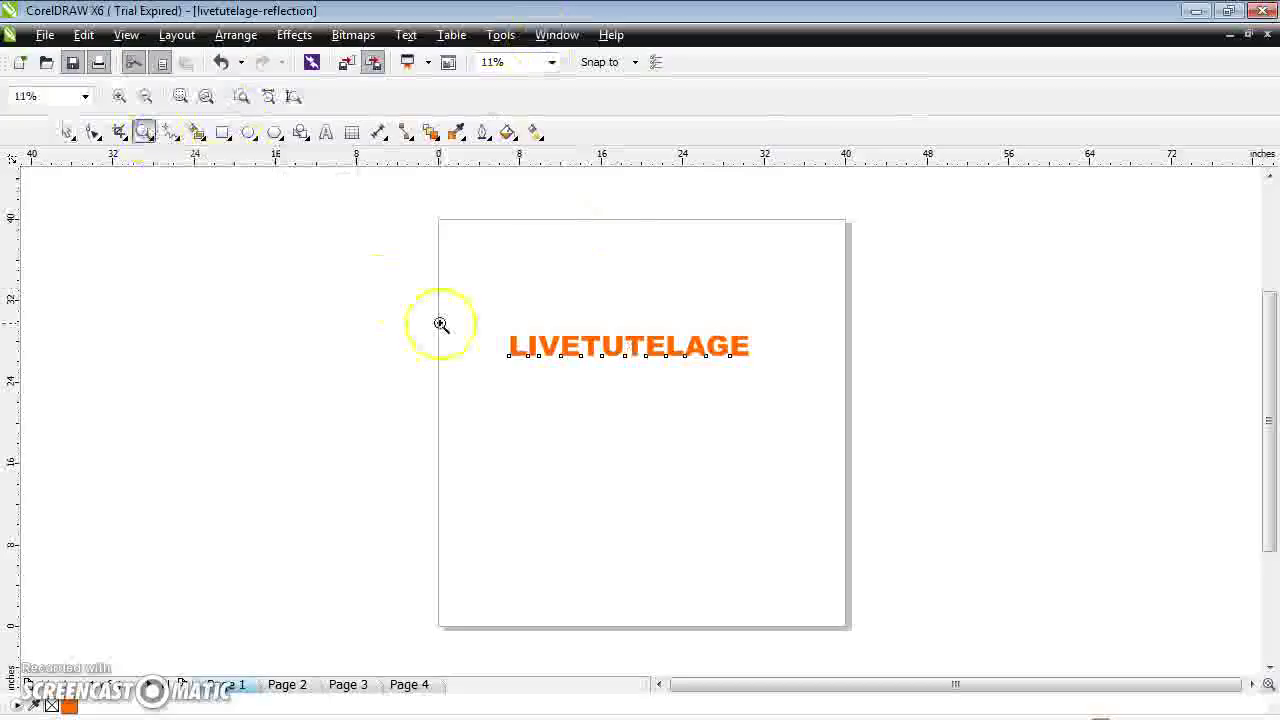
pyautogui.click(543, 380)
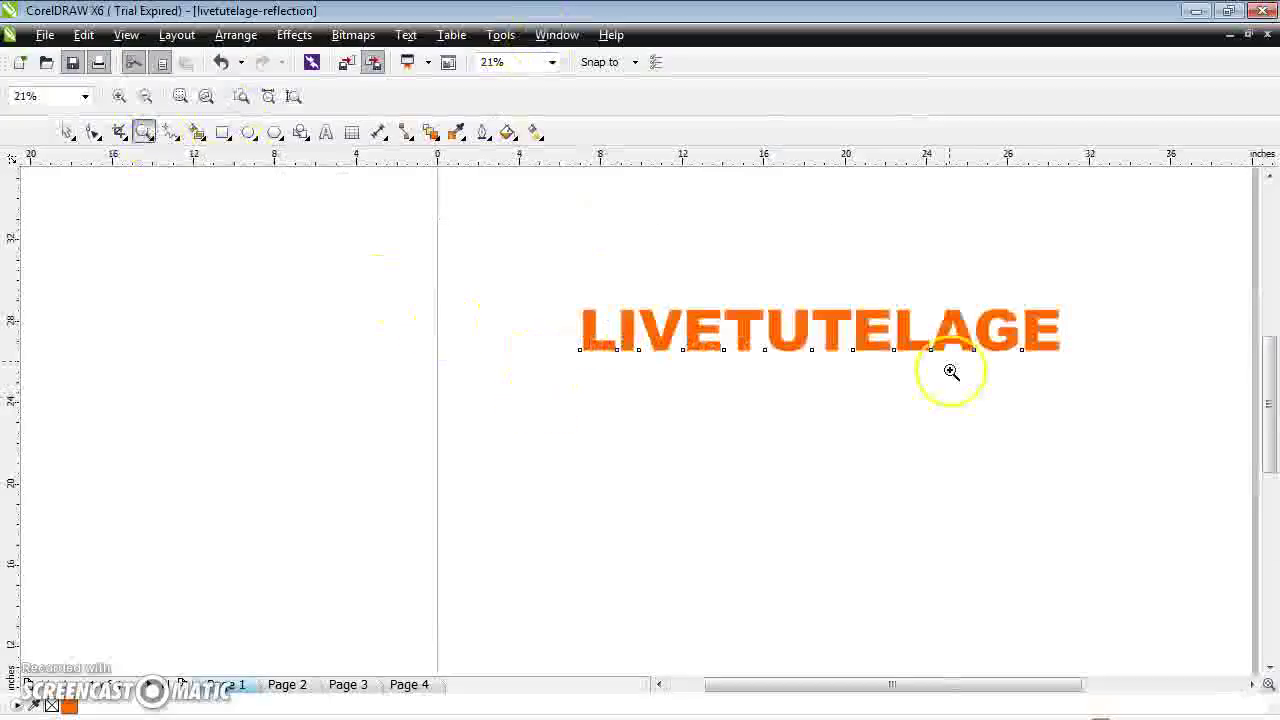
pyautogui.click(523, 397)
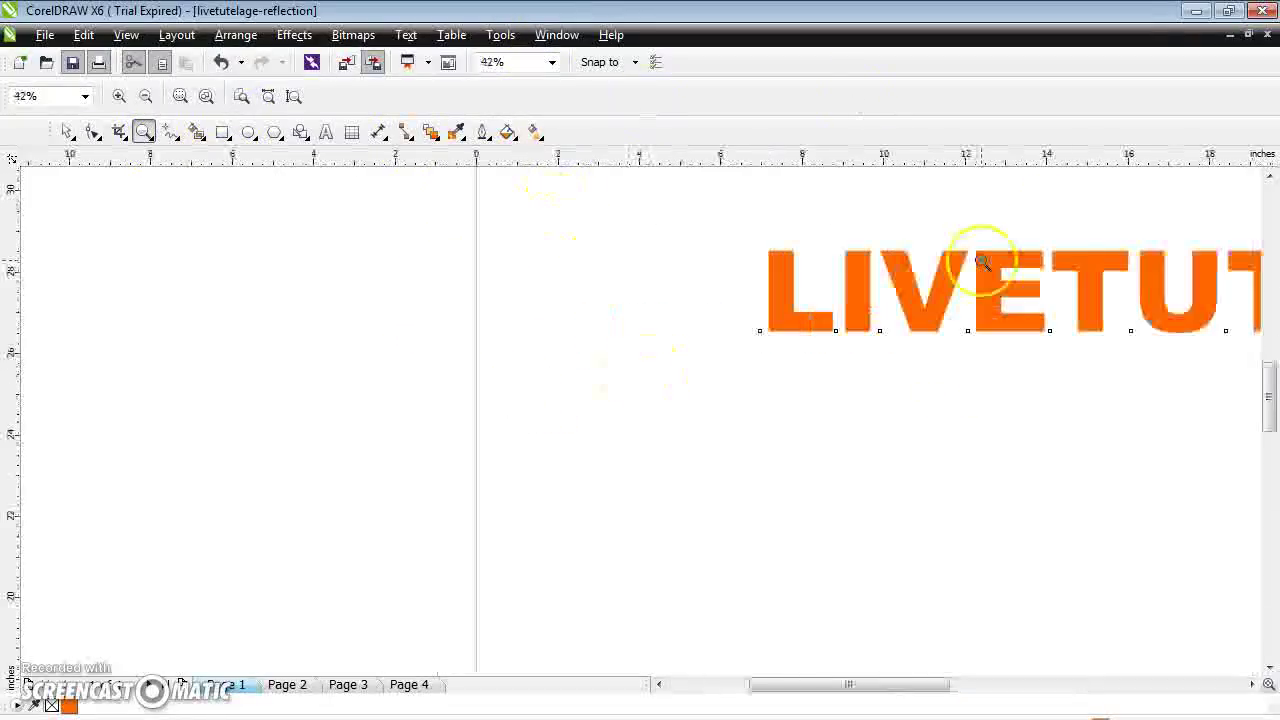
pyautogui.click(65, 133)
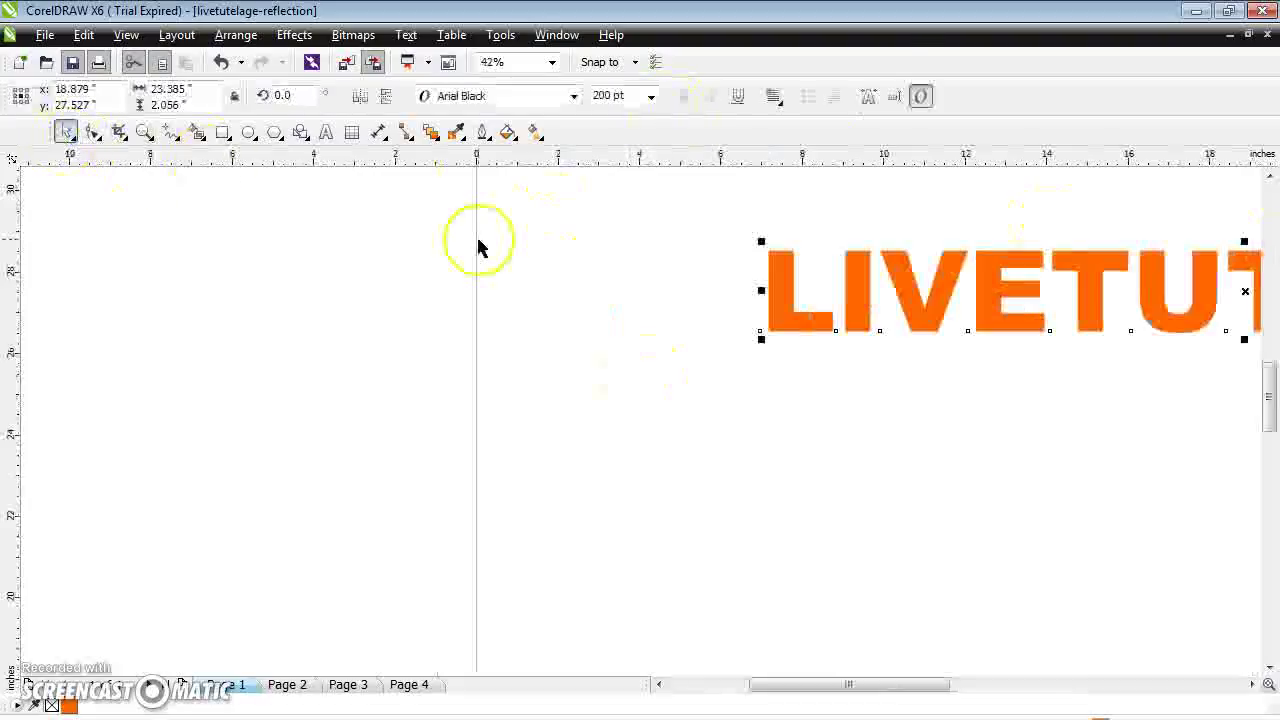
pyautogui.moveTo(1270, 398); pyautogui.dragTo(1270, 372)
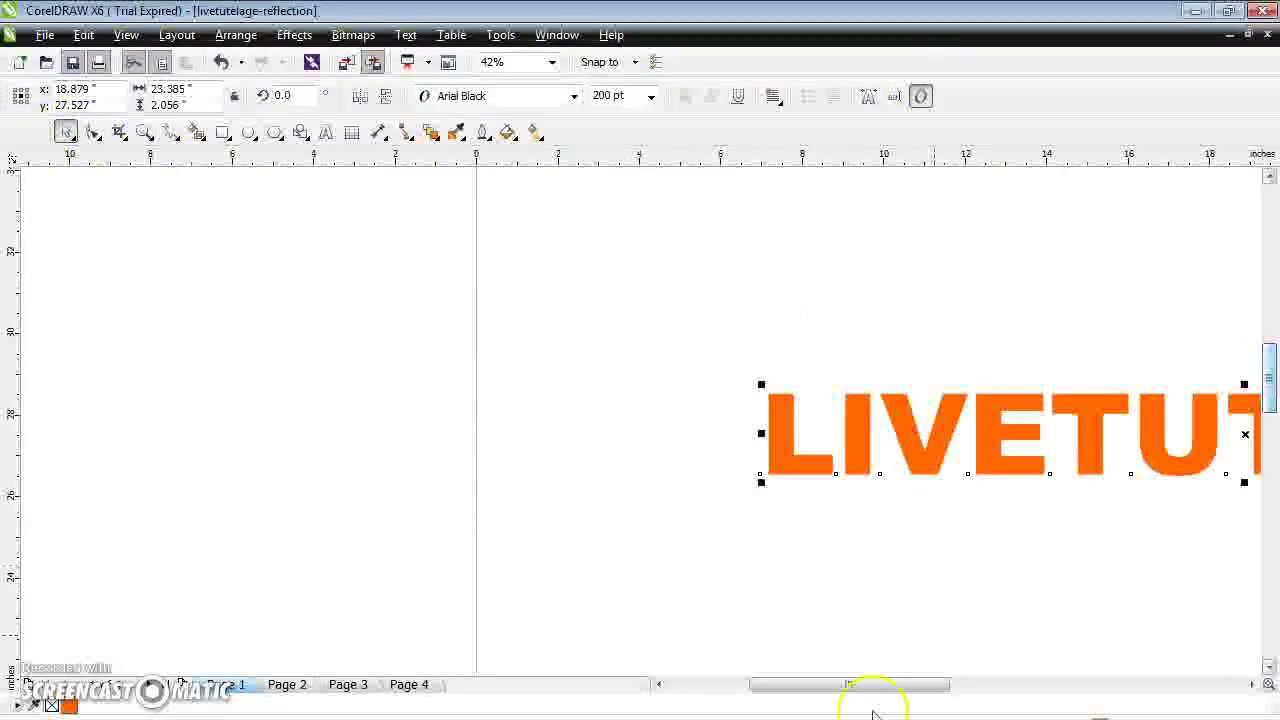
pyautogui.moveTo(880, 686); pyautogui.dragTo(971, 691)
pyautogui.moveTo(1264, 394); pyautogui.dragTo(1267, 403)
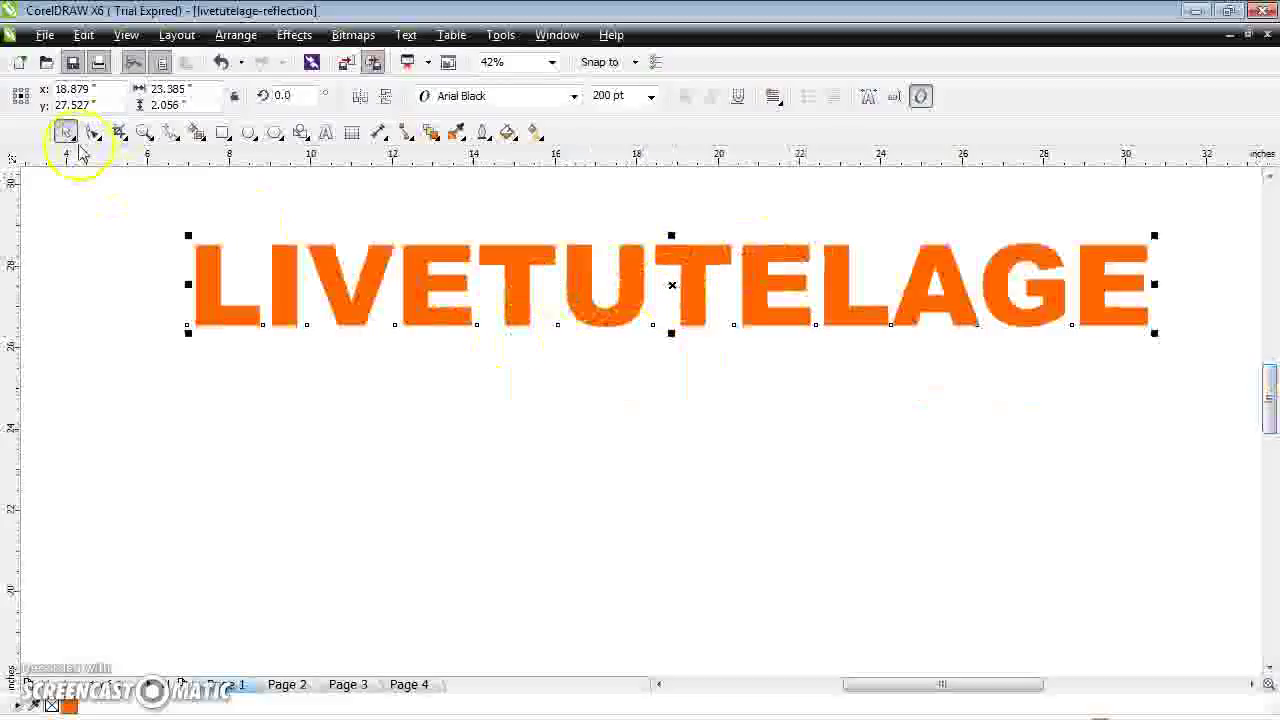
pyautogui.click(366, 306)
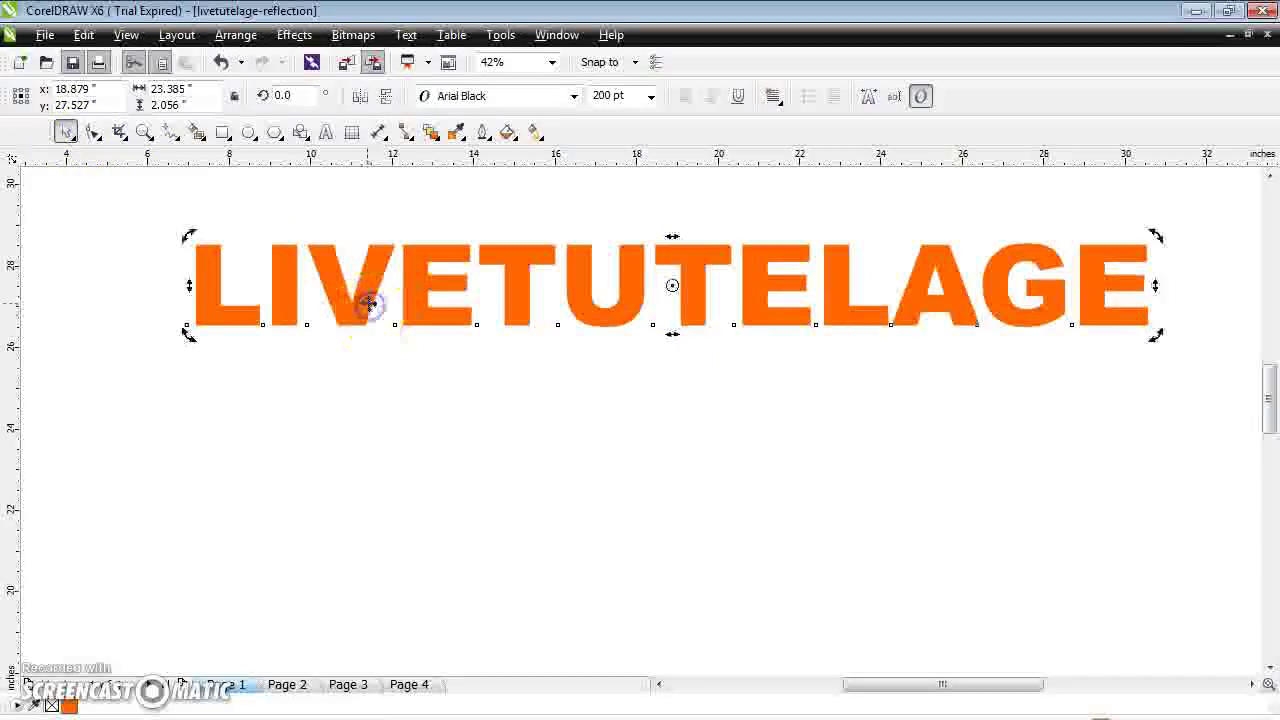
pyautogui.click(63, 133)
pyautogui.click(271, 280)
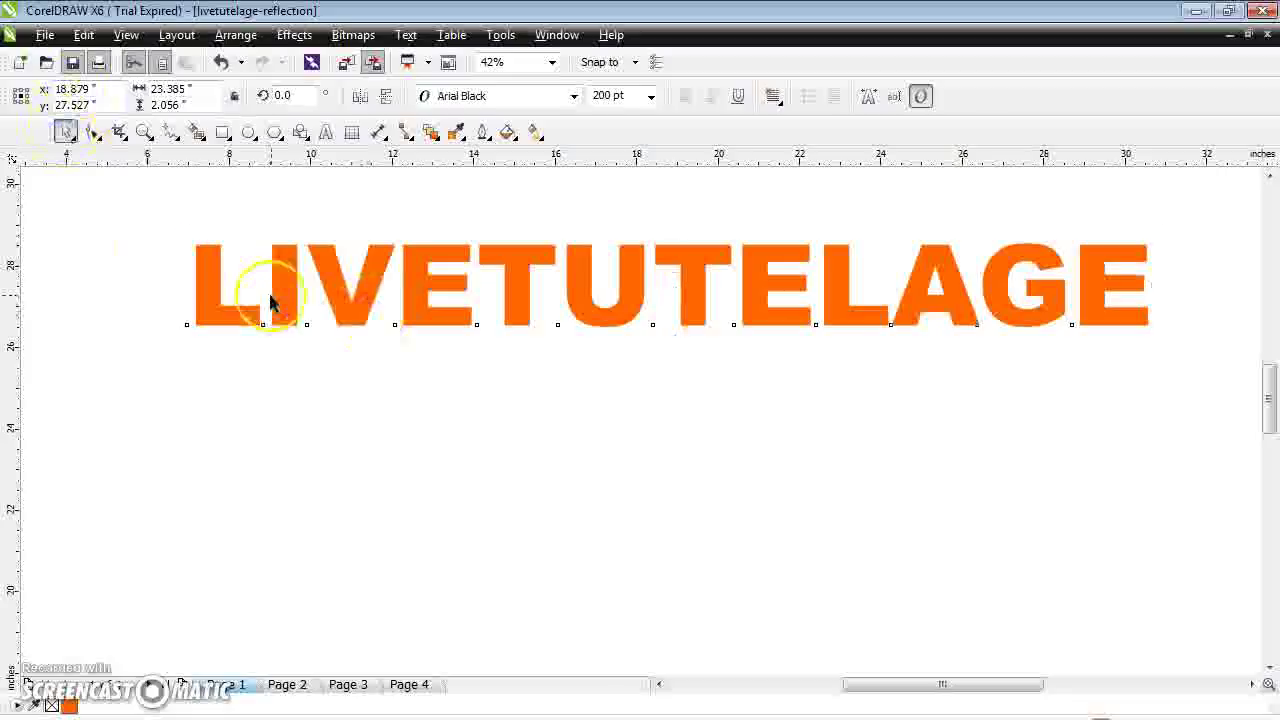
pyautogui.click(278, 294)
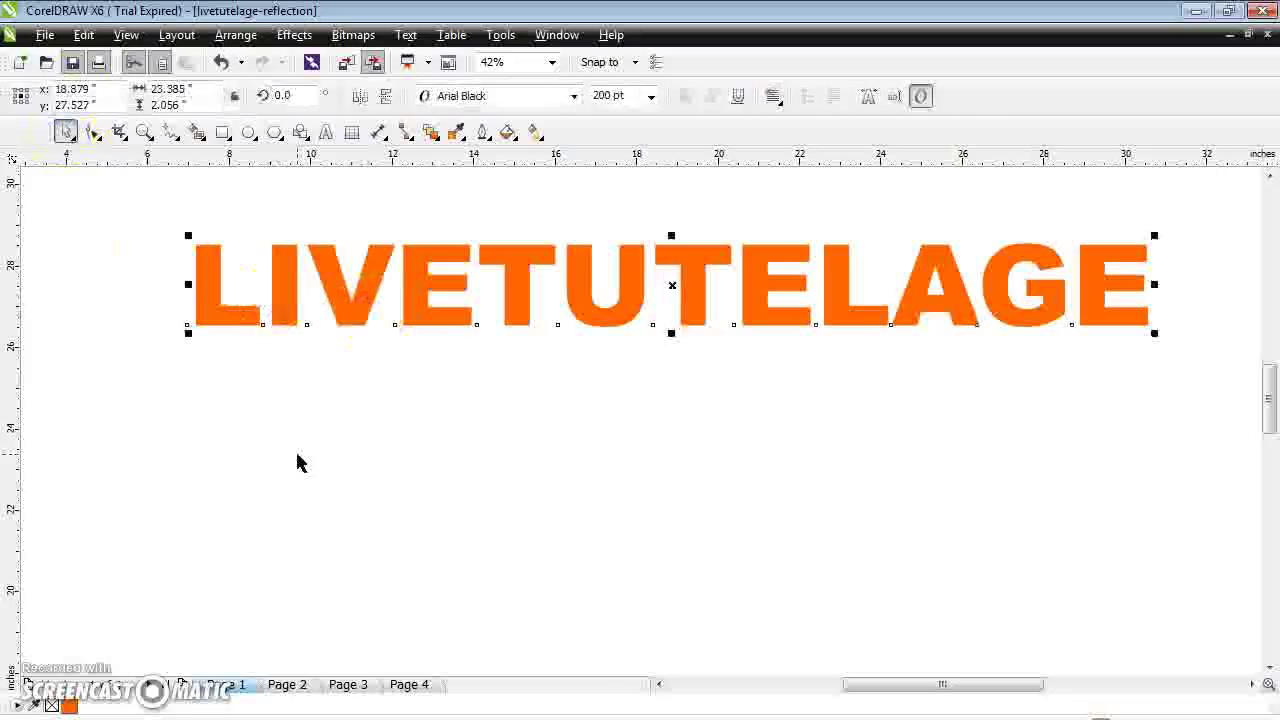
pyautogui.hotkey('ctrl', 'd')
pyautogui.moveTo(507, 320); pyautogui.dragTo(510, 387)
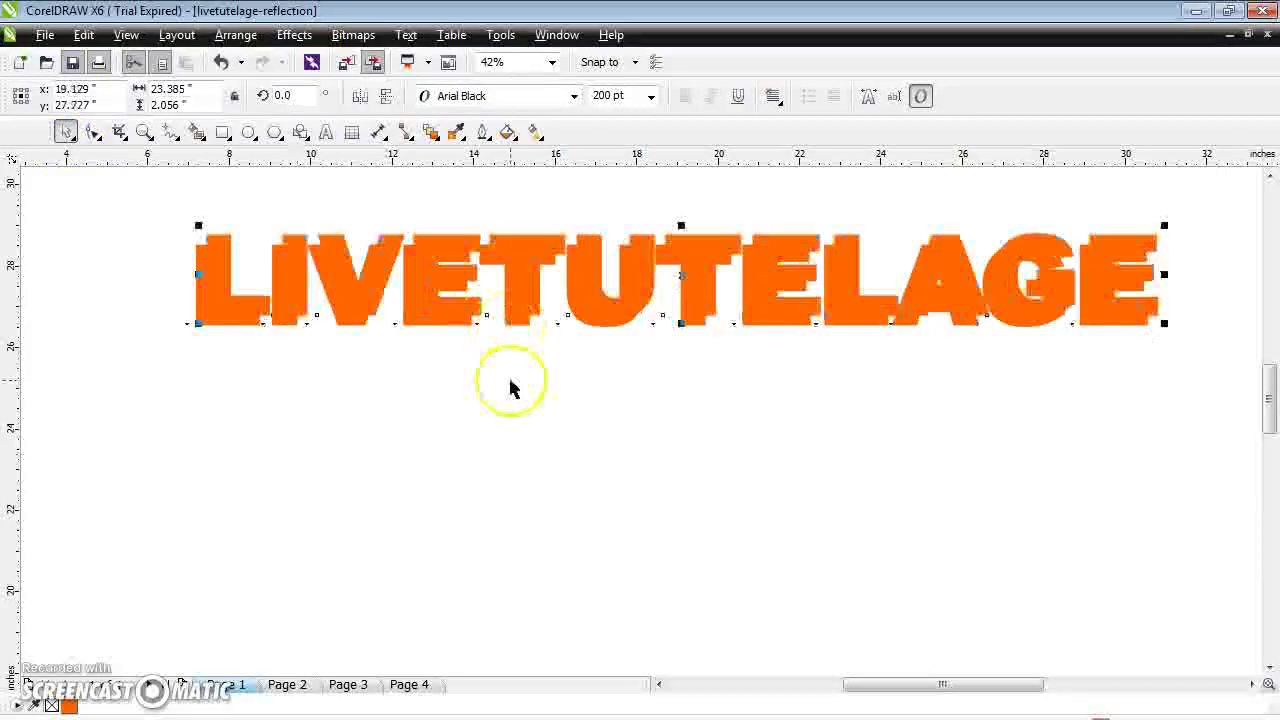
pyautogui.moveTo(520, 266); pyautogui.dragTo(513, 374)
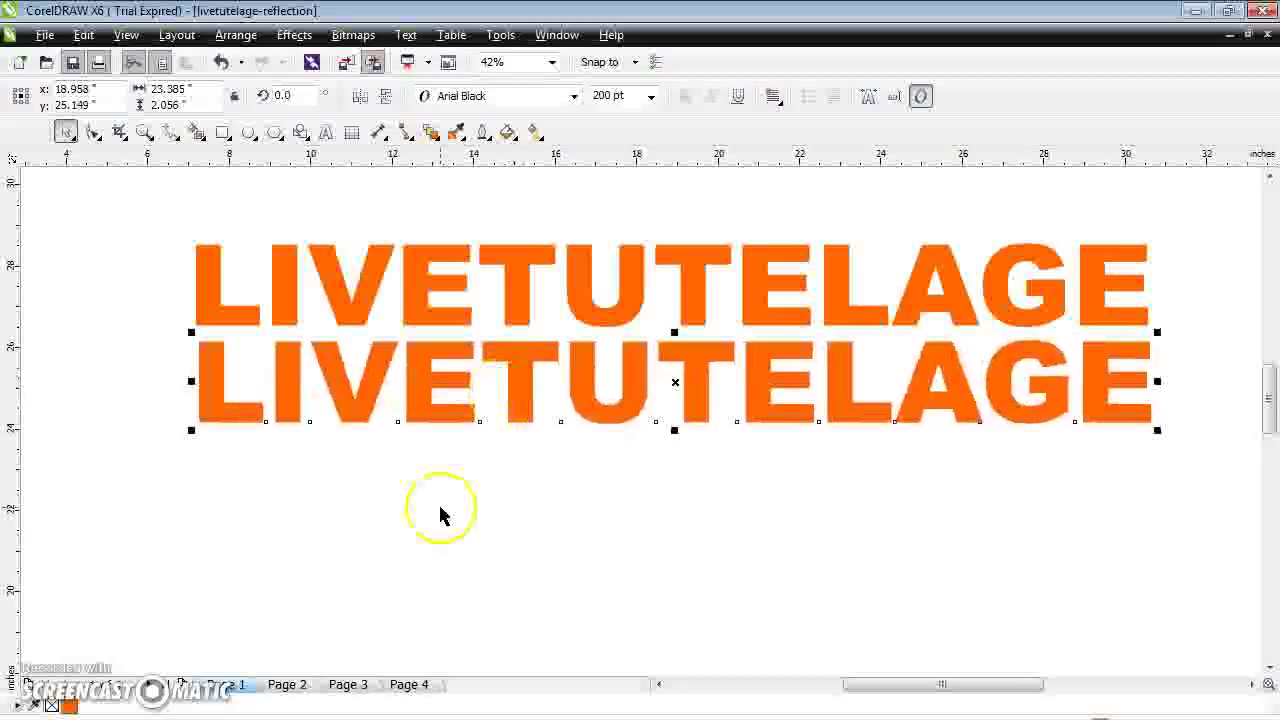
pyautogui.click(525, 302)
pyautogui.rightClick(526, 302)
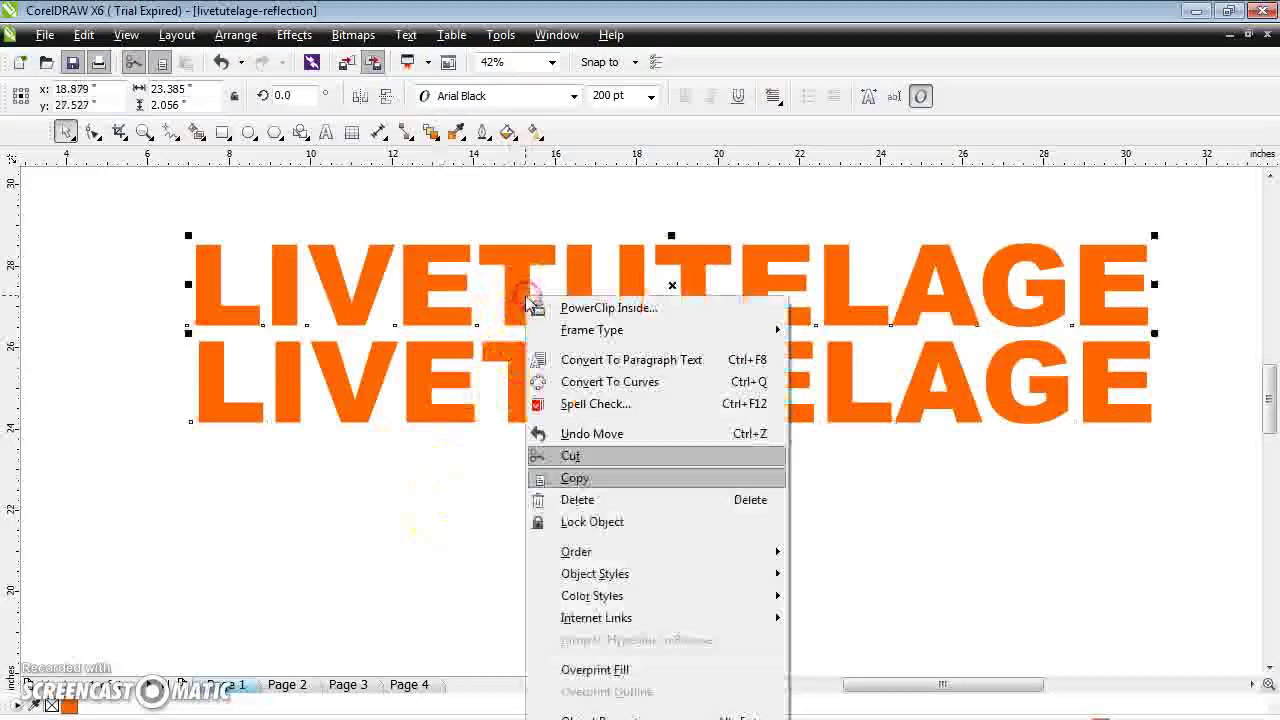
pyautogui.click(453, 518)
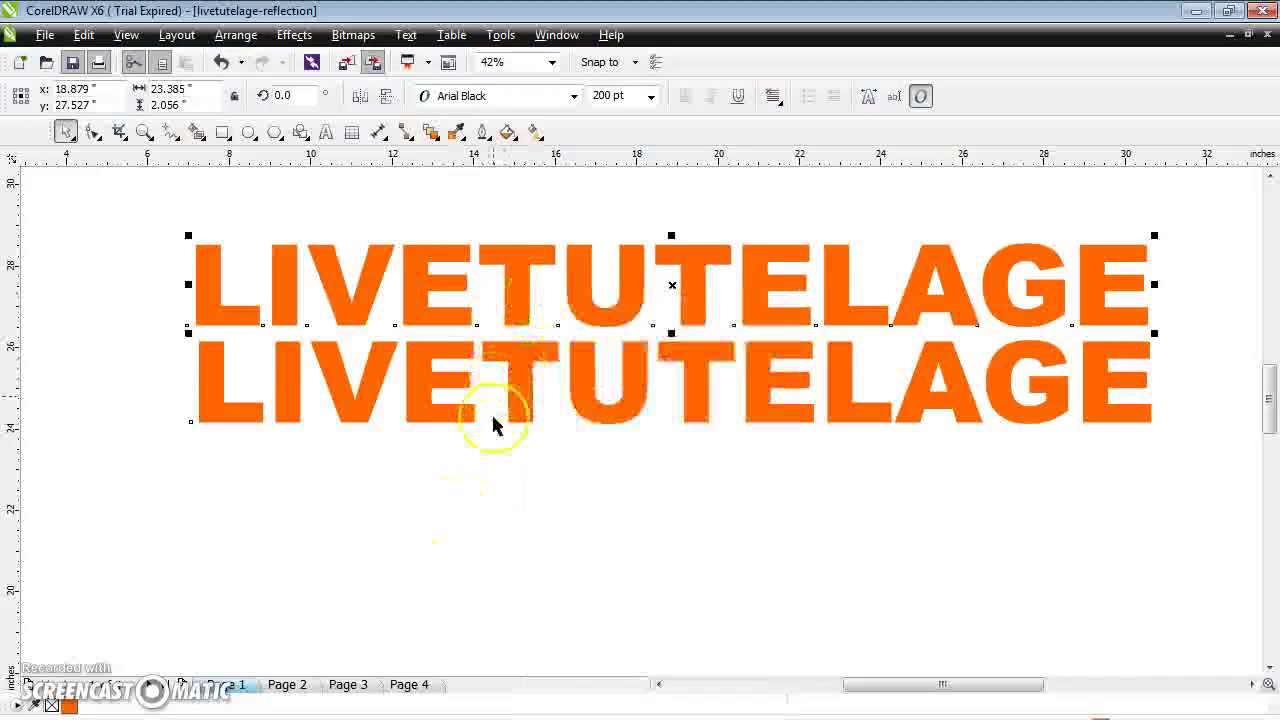
# Mirror the lower text copy vertically and move it up close against the original's baseline.
pyautogui.click(441, 378)
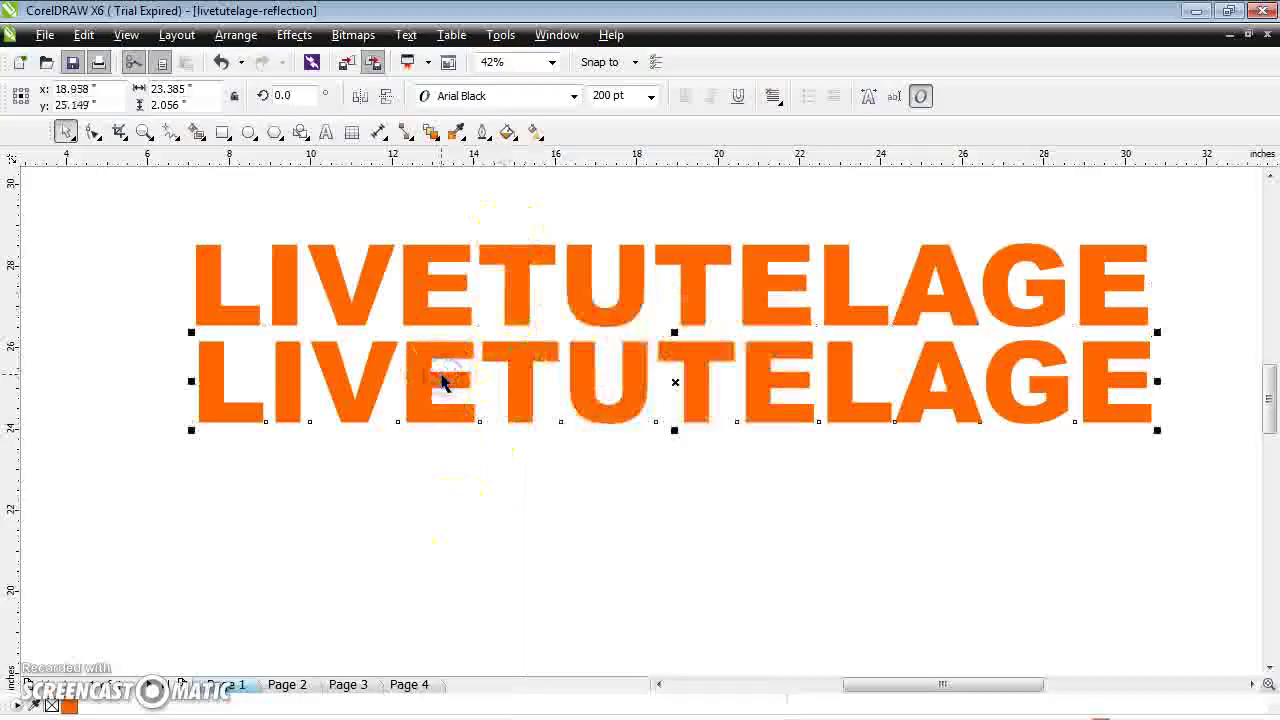
pyautogui.click(520, 268)
pyautogui.click(528, 385)
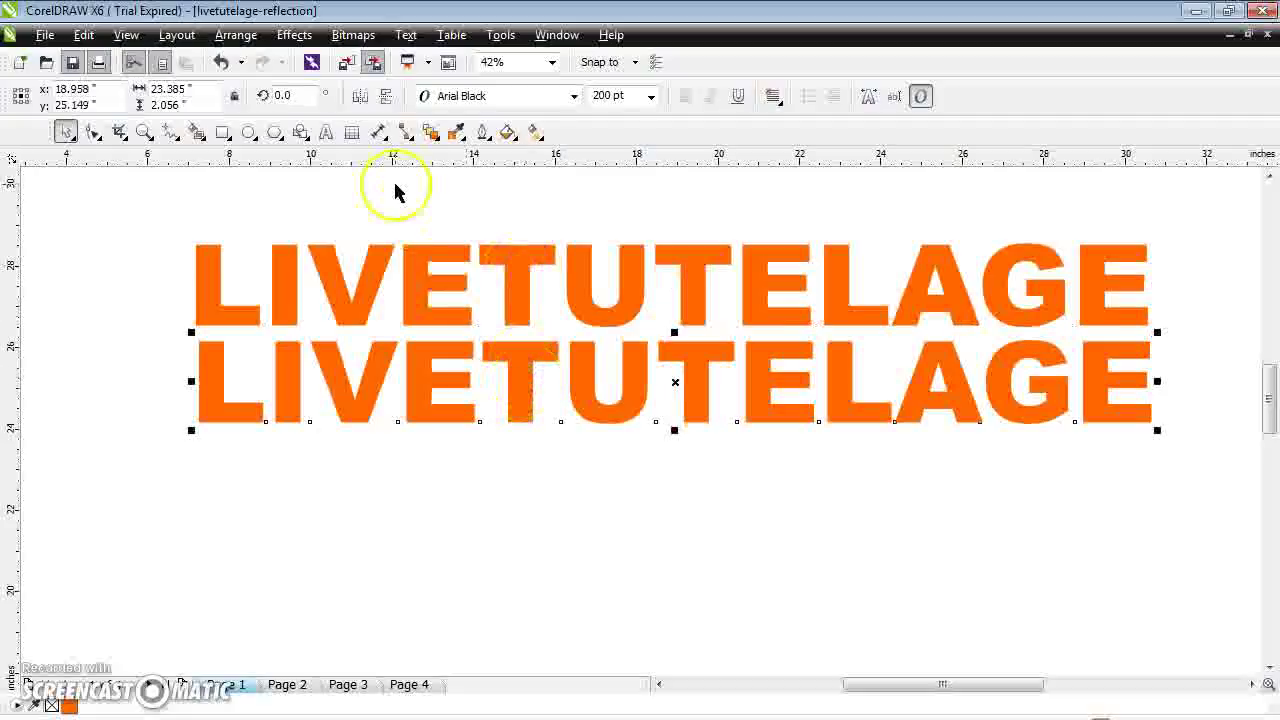
pyautogui.click(386, 97)
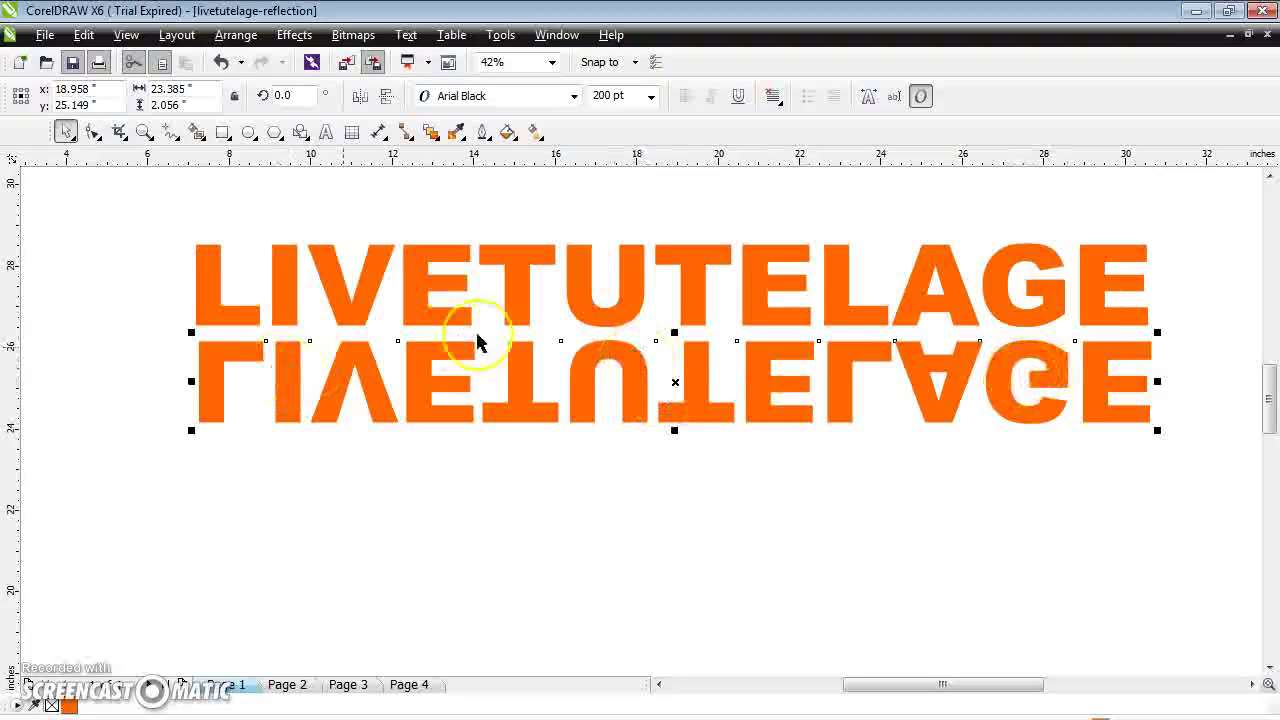
pyautogui.rightClick(628, 357)
pyautogui.moveTo(628, 357); pyautogui.dragTo(624, 345)
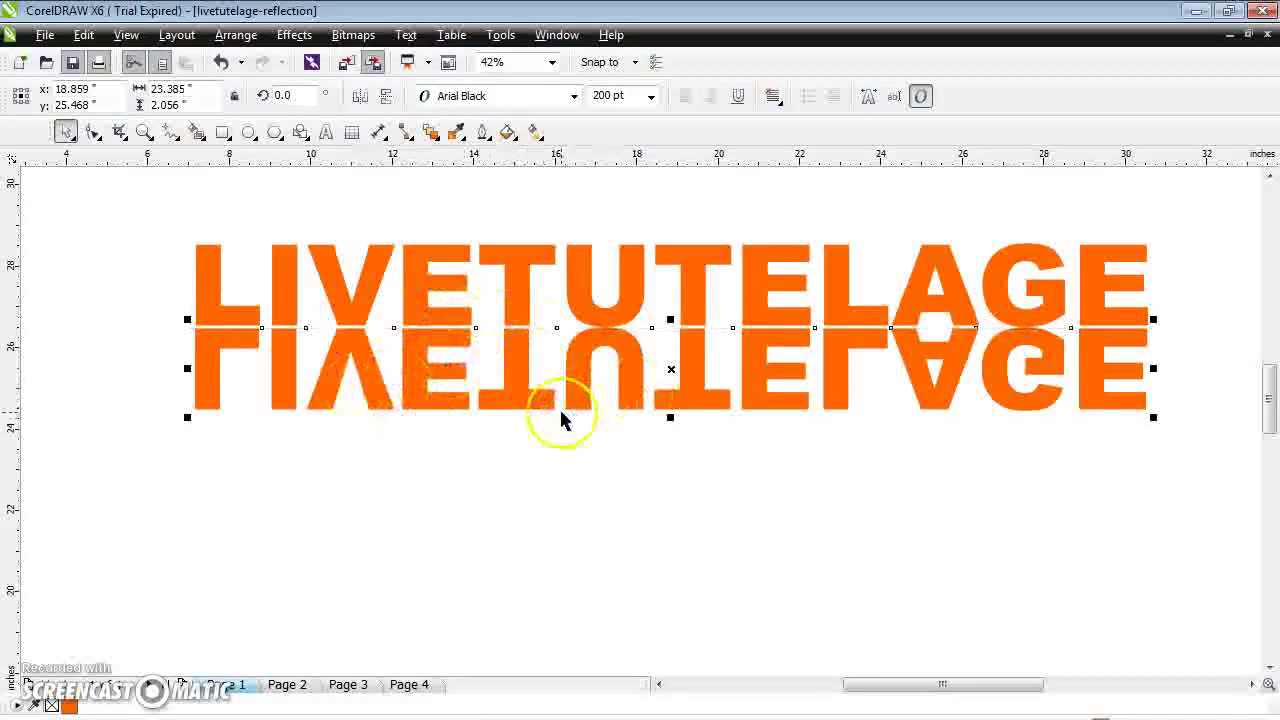
# Apply a Transparency lens effect to the vertically mirrored LIVETUTELAGE copy.
pyautogui.click(291, 35)
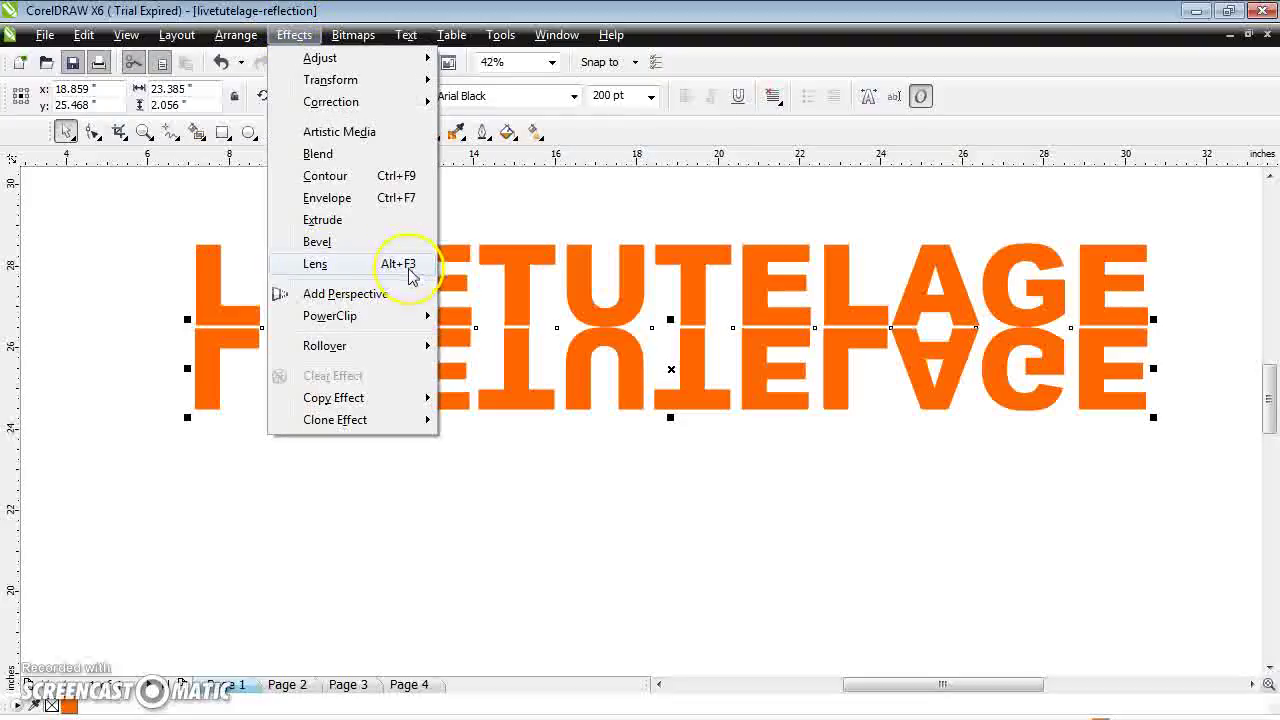
pyautogui.click(350, 268)
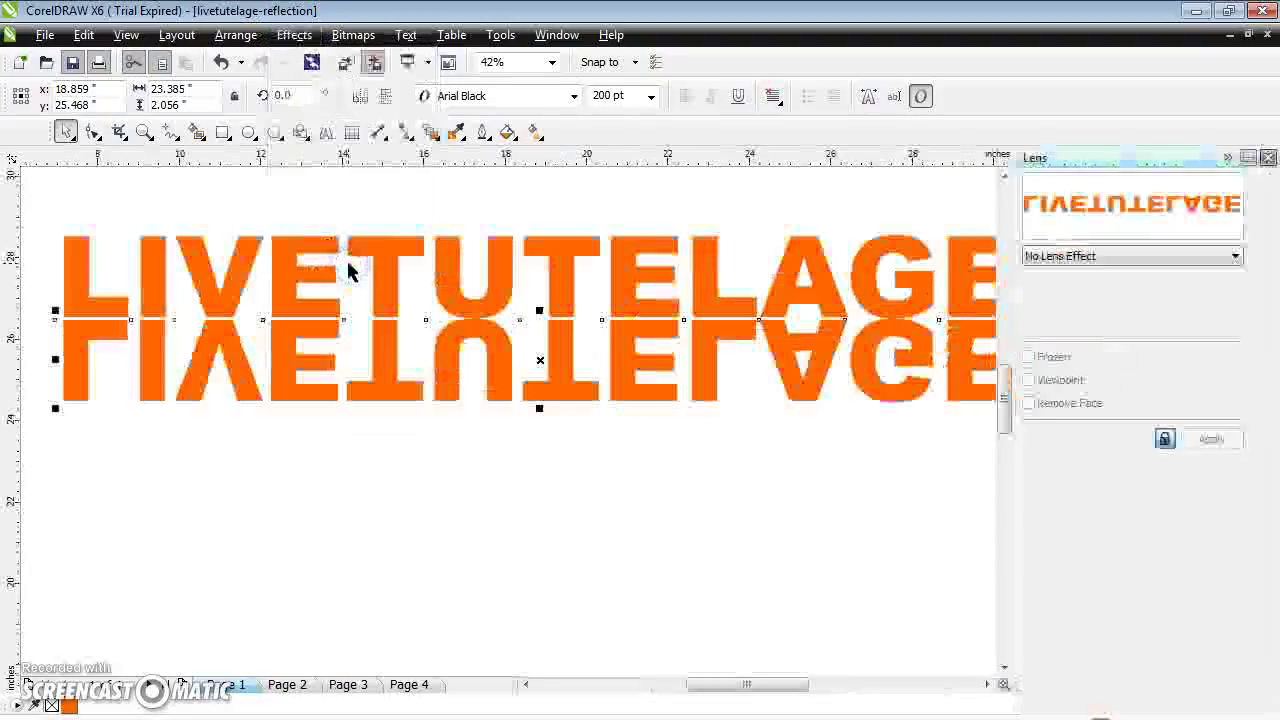
pyautogui.click(1157, 258)
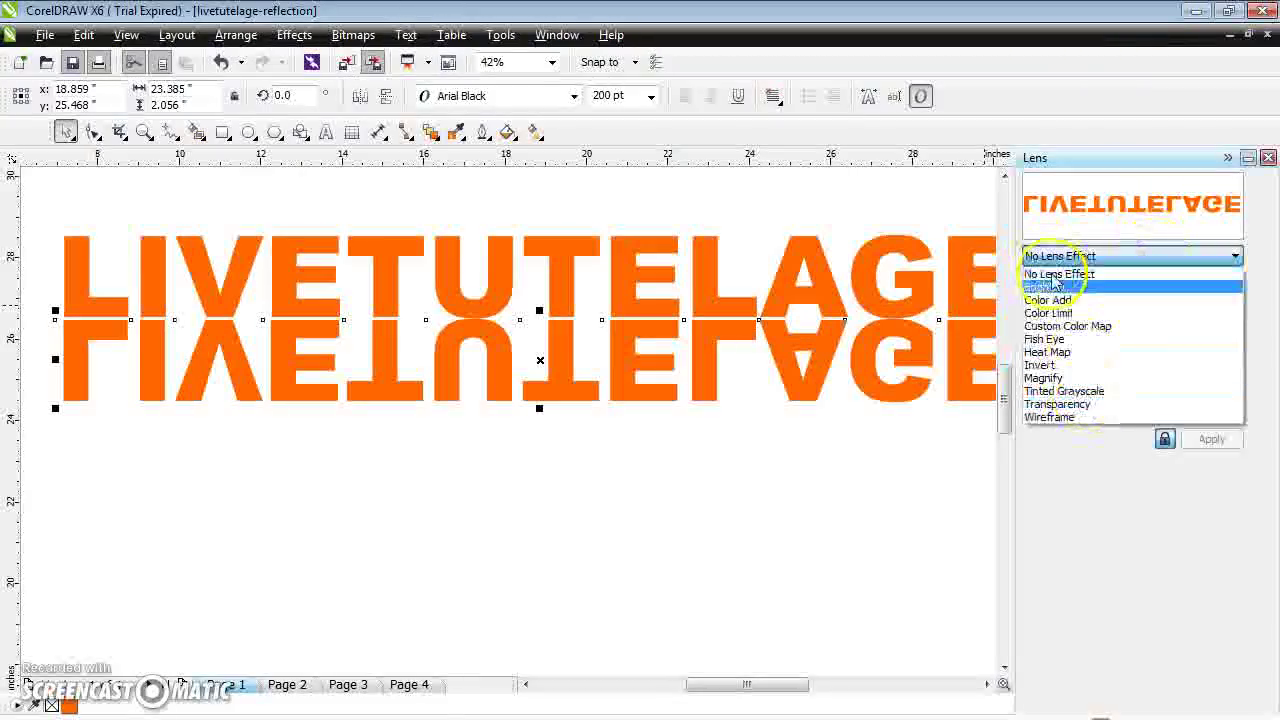
pyautogui.click(1058, 404)
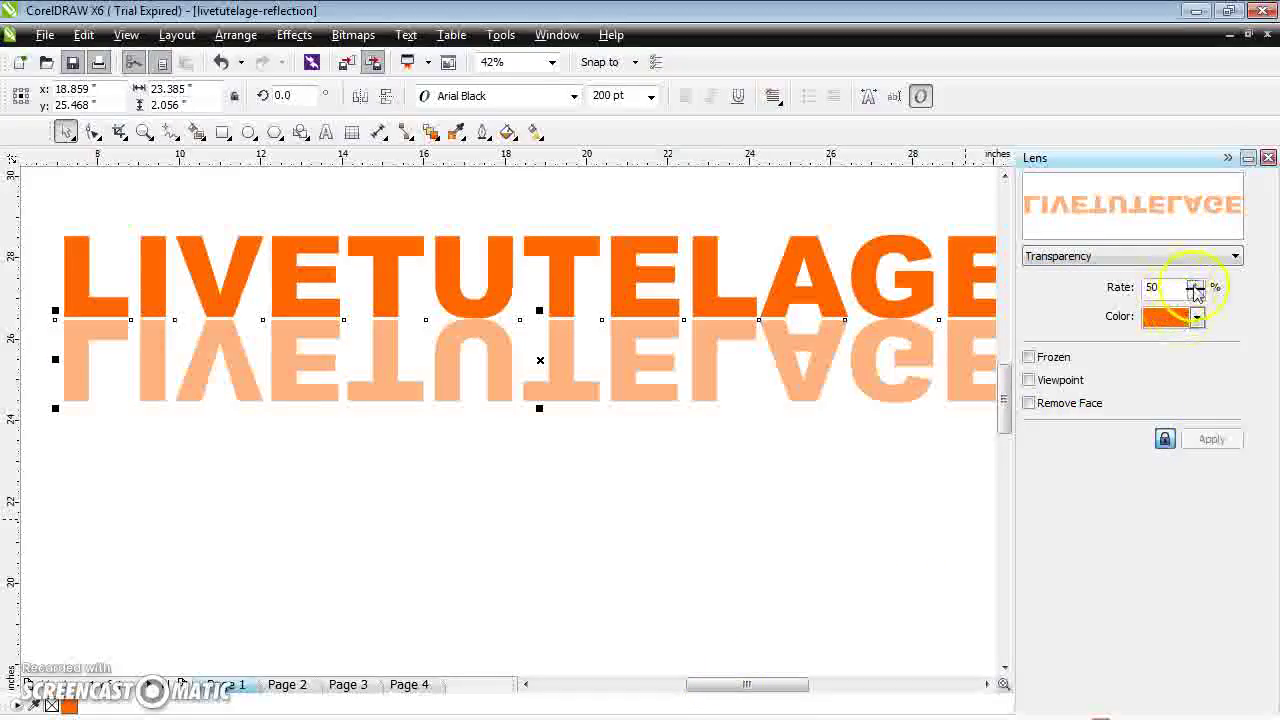
# Try a Transparency lens rate of 5% on the mirrored text.
pyautogui.click(1197, 293)
pyautogui.click(1197, 293)
pyautogui.click(1197, 293)
pyautogui.click(1197, 293)
pyautogui.click(1197, 293)
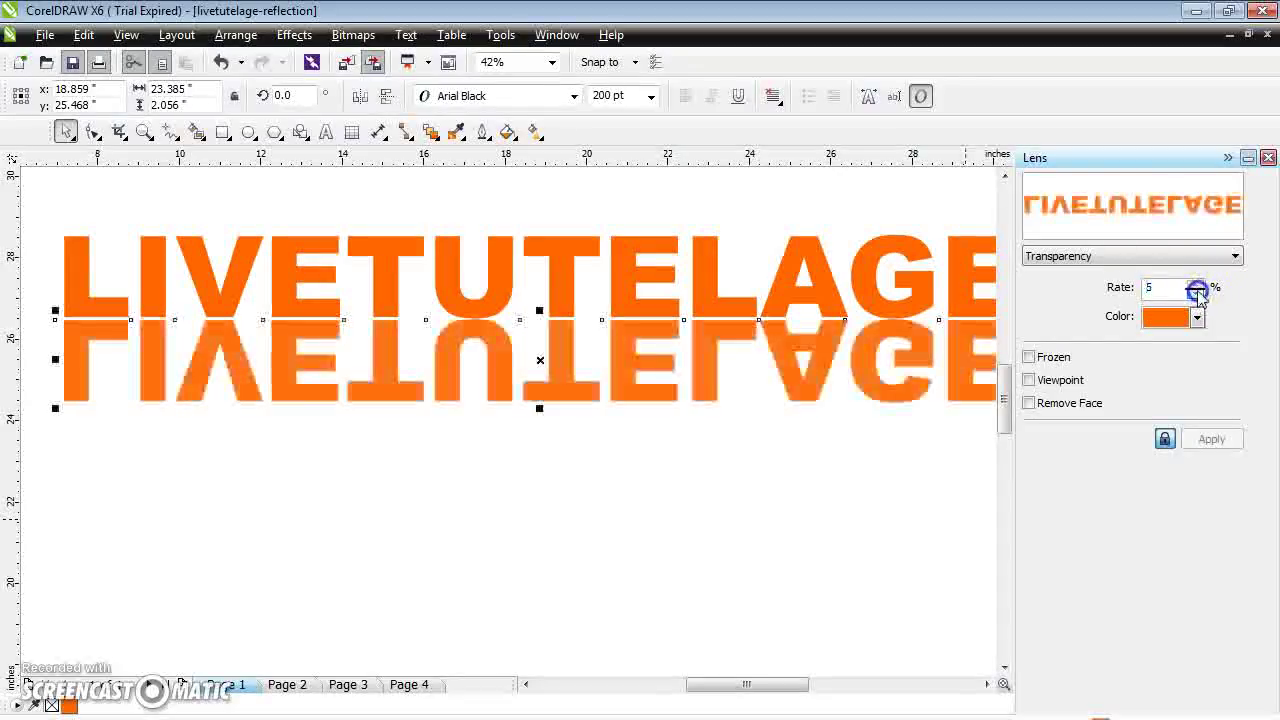
# Raise the mirrored text's Transparency lens rate to 85%.
pyautogui.click(1196, 284)
pyautogui.click(1196, 284)
pyautogui.click(1196, 284)
pyautogui.click(1196, 284)
pyautogui.click(1196, 284)
pyautogui.click(1196, 284)
pyautogui.click(1196, 284)
pyautogui.click(1196, 284)
pyautogui.click(1196, 284)
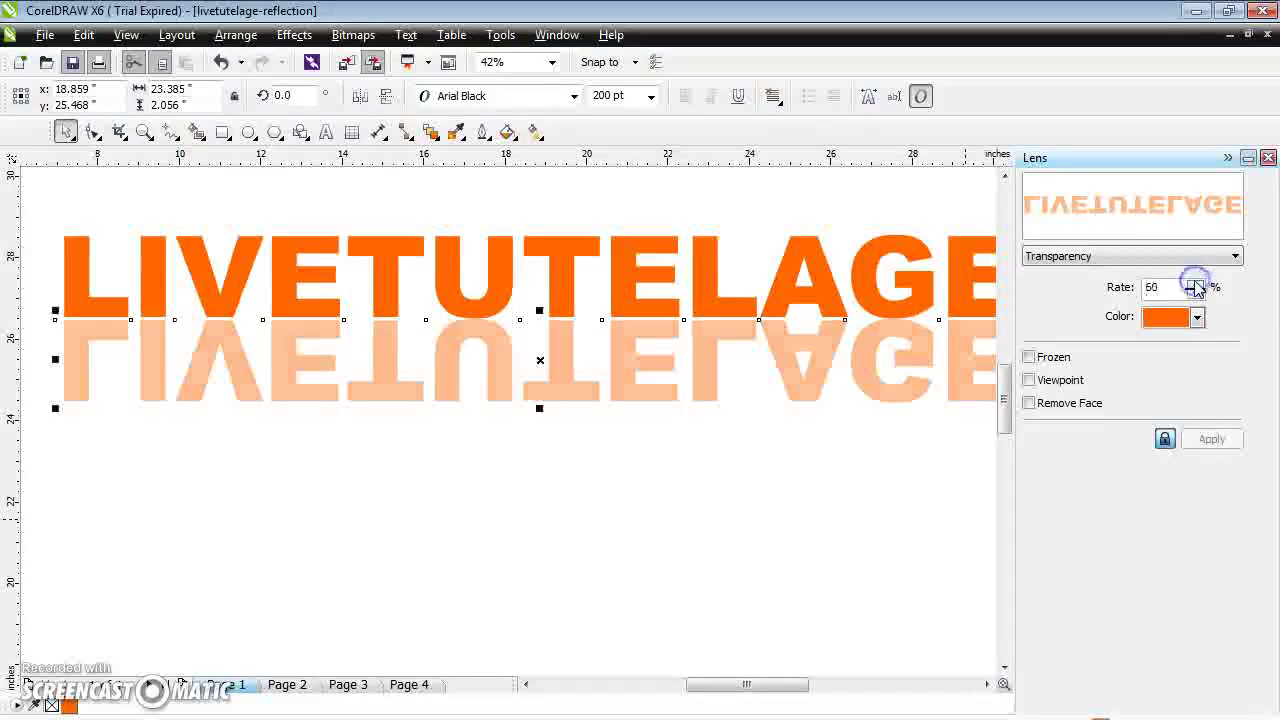
pyautogui.click(1194, 284)
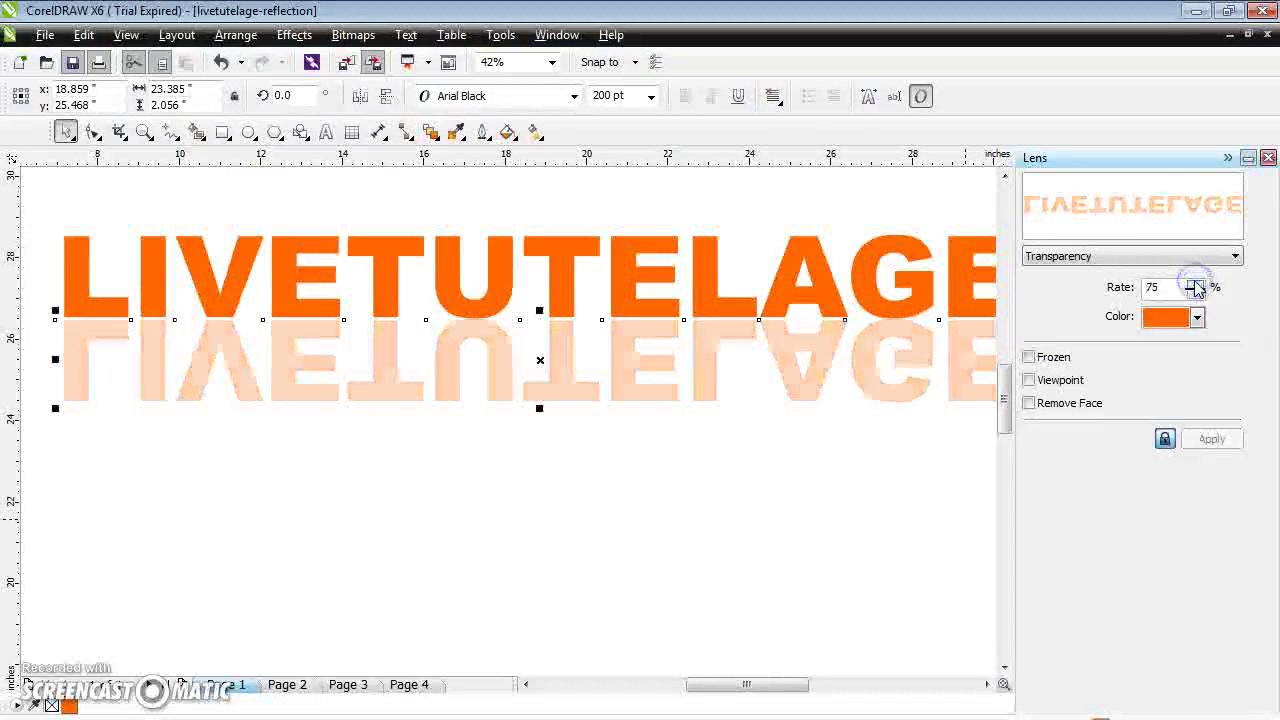
pyautogui.click(1194, 284)
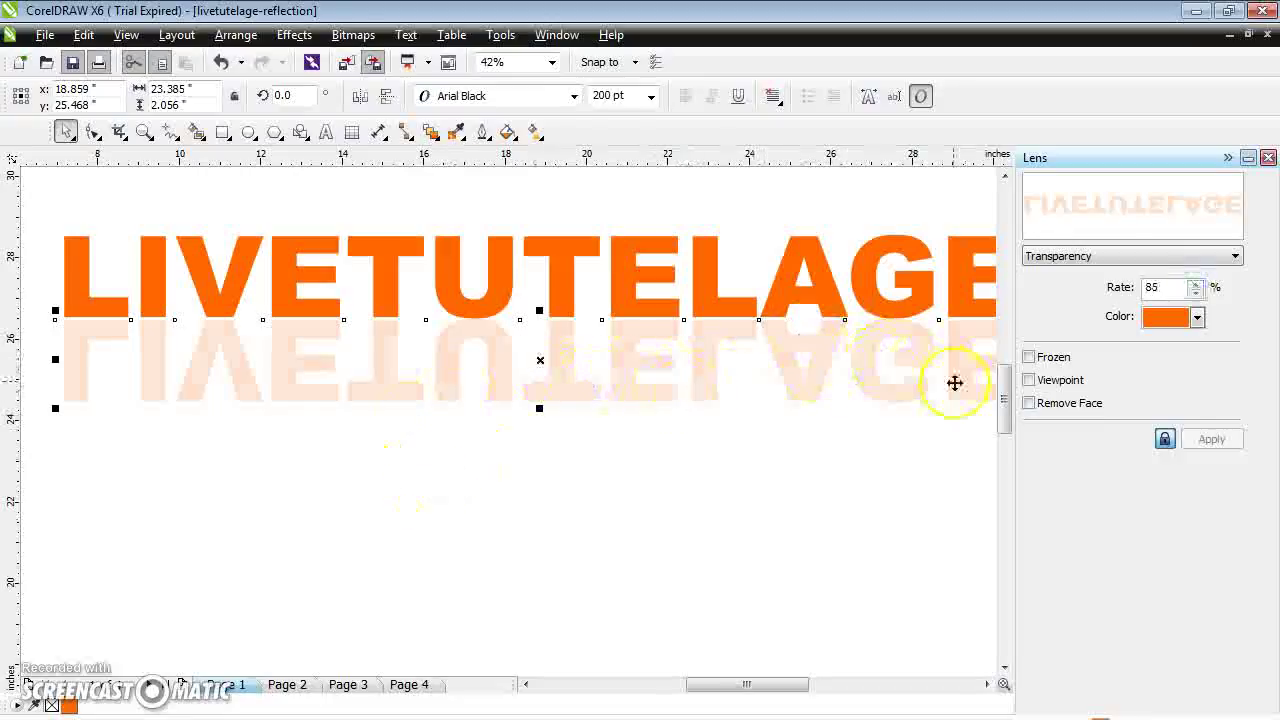
# Lower the mirrored text's lens rate to 5% and raise it back to 85% to compare the fading.
pyautogui.click(1196, 295)
pyautogui.click(1196, 295)
pyautogui.click(1196, 295)
pyautogui.click(1196, 295)
pyautogui.click(1196, 295)
pyautogui.click(1196, 295)
pyautogui.click(1196, 295)
pyautogui.click(1195, 294)
pyautogui.click(1196, 295)
pyautogui.click(1196, 295)
pyautogui.click(1196, 295)
pyautogui.click(1196, 295)
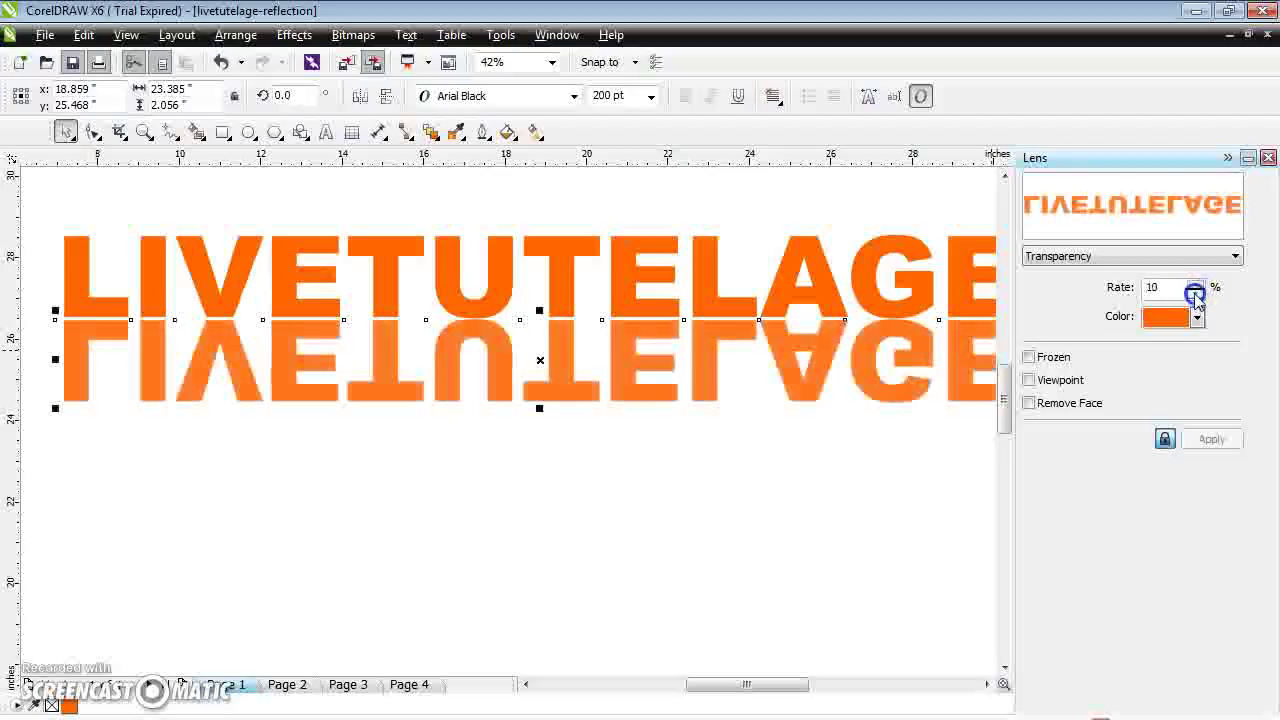
pyautogui.click(1196, 295)
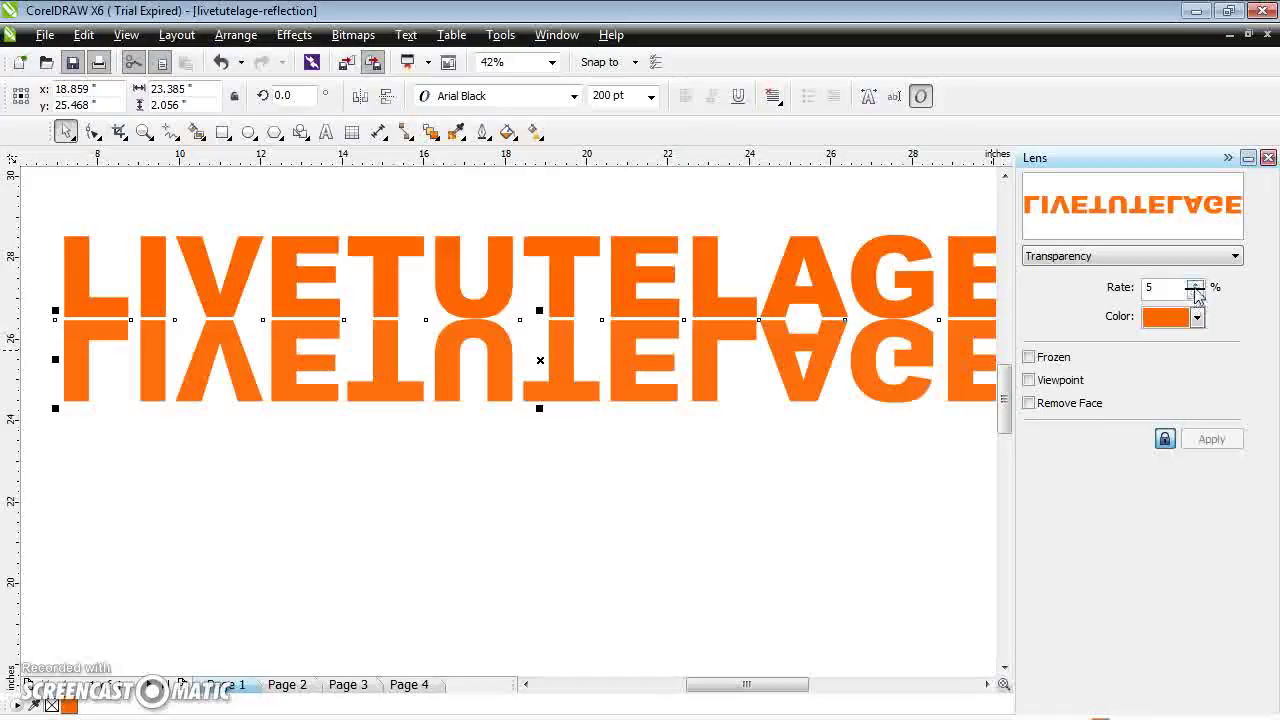
pyautogui.click(1195, 284)
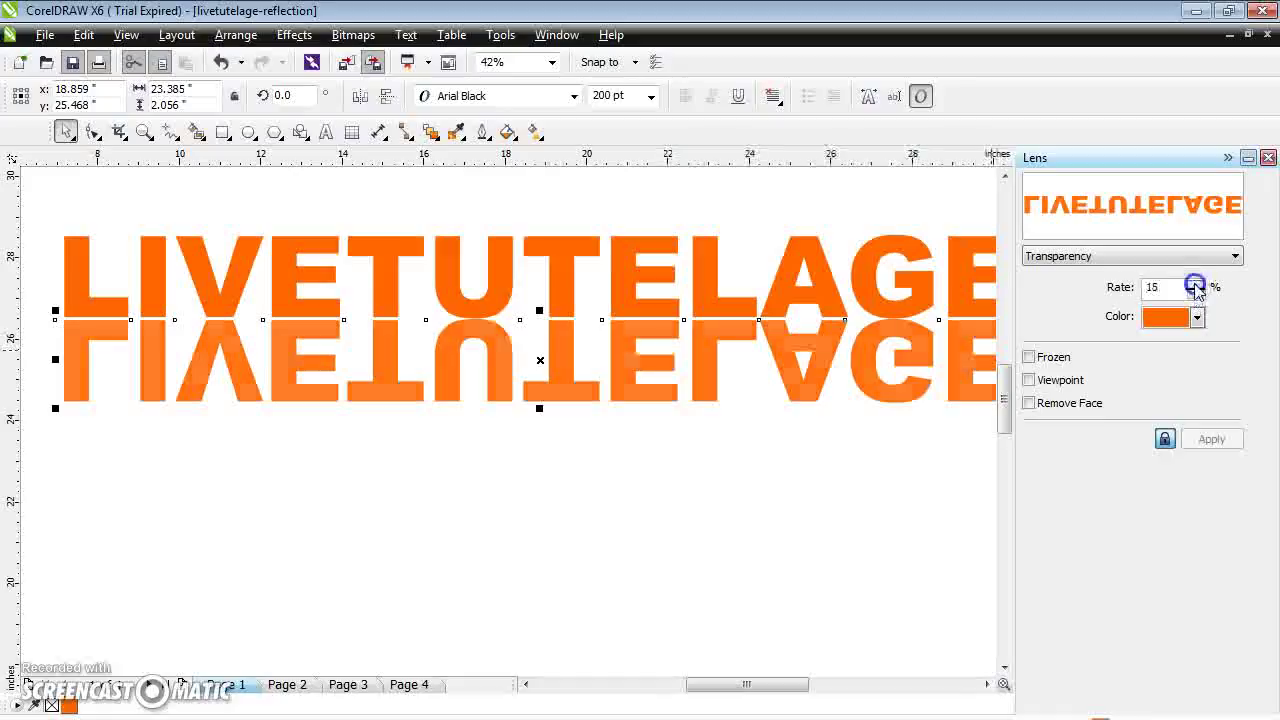
pyautogui.click(1195, 284)
pyautogui.click(1195, 284)
pyautogui.click(1195, 284)
pyautogui.click(1195, 284)
pyautogui.click(1195, 284)
pyautogui.click(1195, 284)
pyautogui.click(1195, 284)
pyautogui.click(1195, 284)
pyautogui.click(1195, 284)
pyautogui.click(1195, 284)
pyautogui.click(1195, 284)
pyautogui.click(1195, 284)
pyautogui.click(1195, 284)
pyautogui.click(1195, 284)
# Try light lavender, blue-violet and pale yellow as the lens color of the mirrored text.
pyautogui.click(1198, 317)
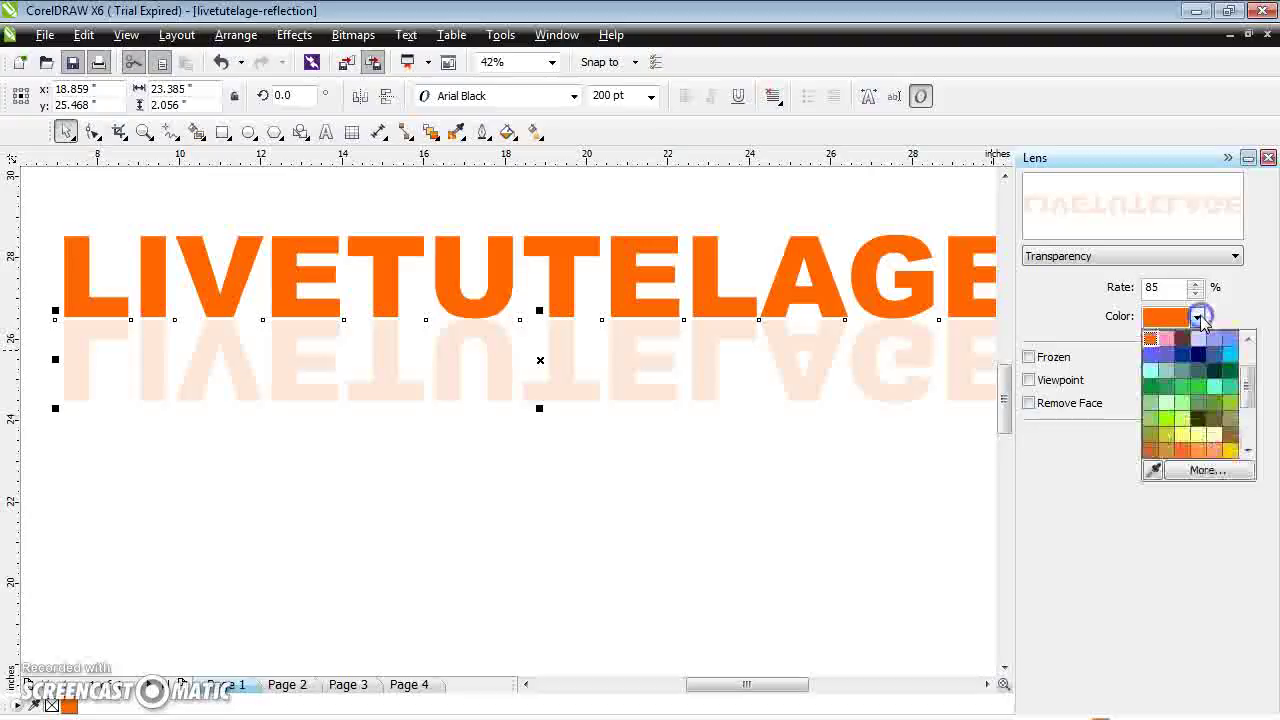
pyautogui.click(1200, 340)
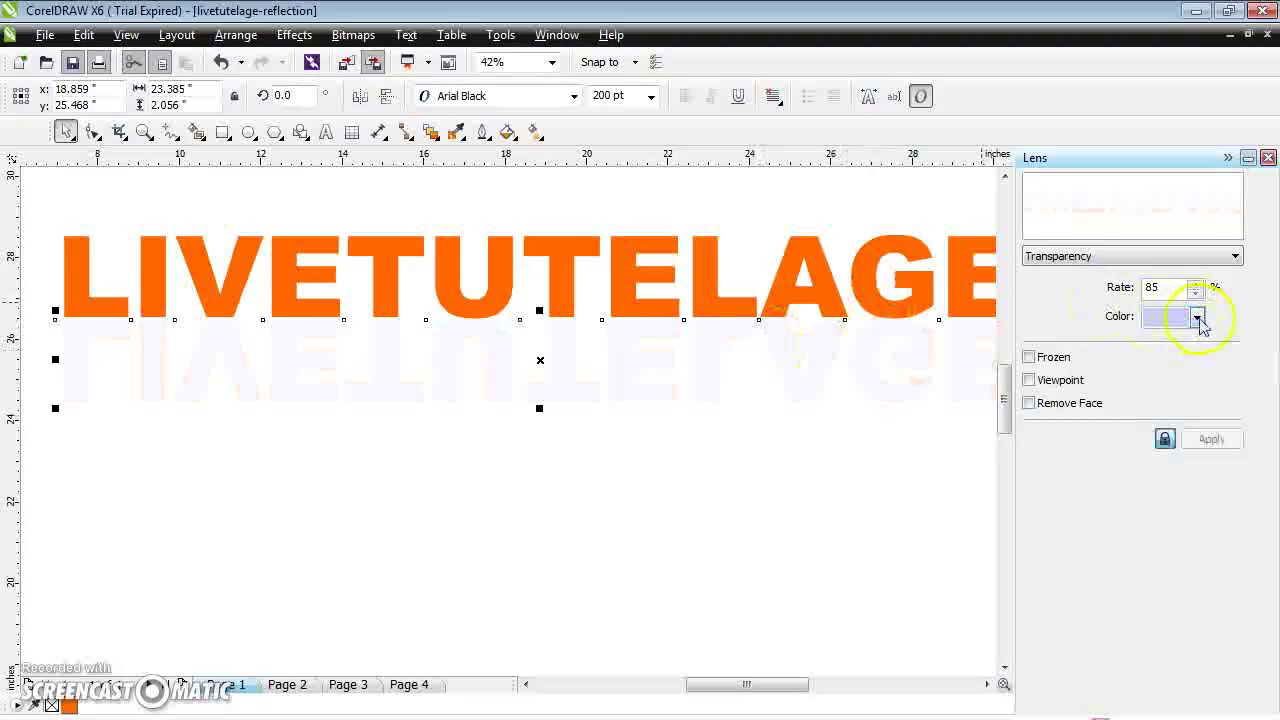
pyautogui.click(1199, 322)
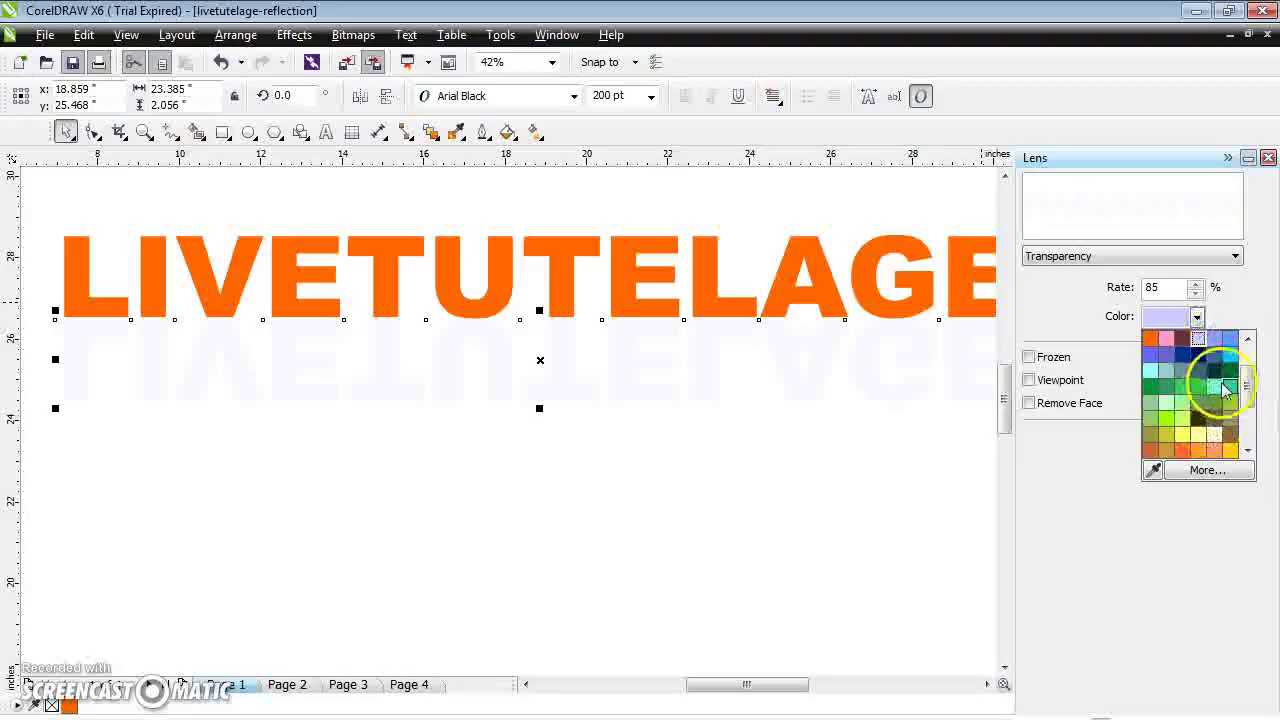
pyautogui.click(1155, 358)
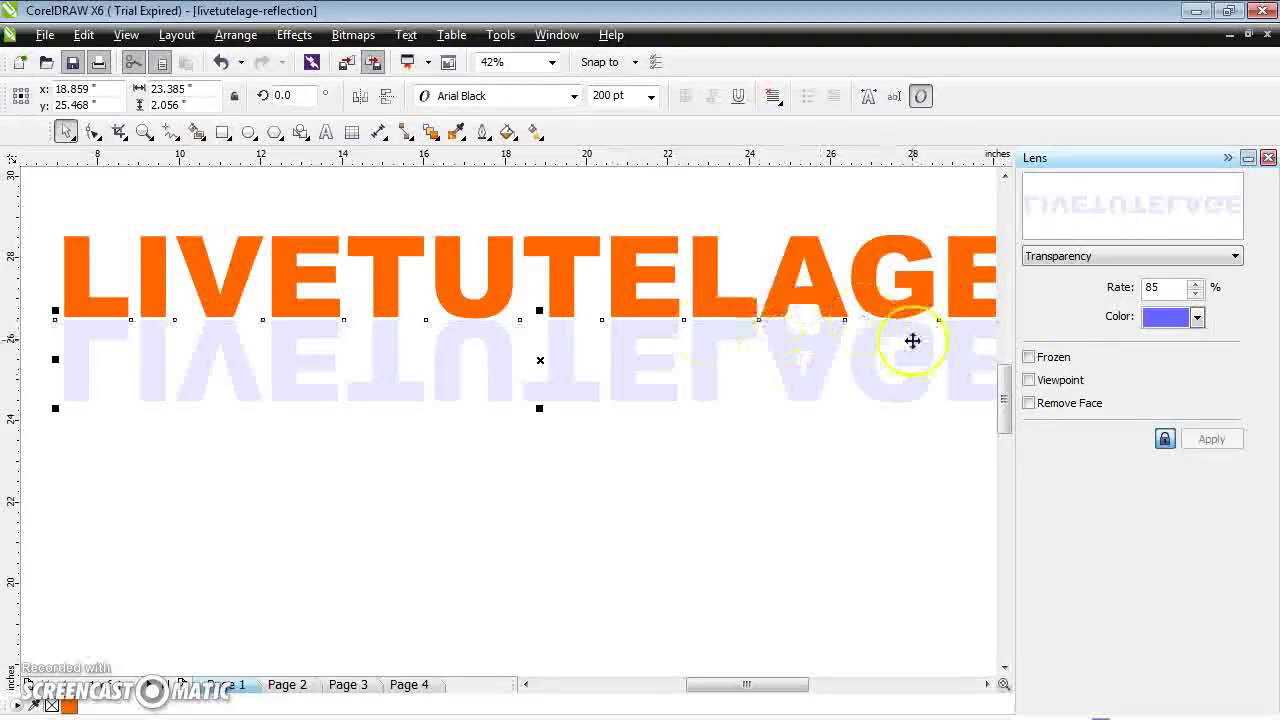
pyautogui.click(1198, 318)
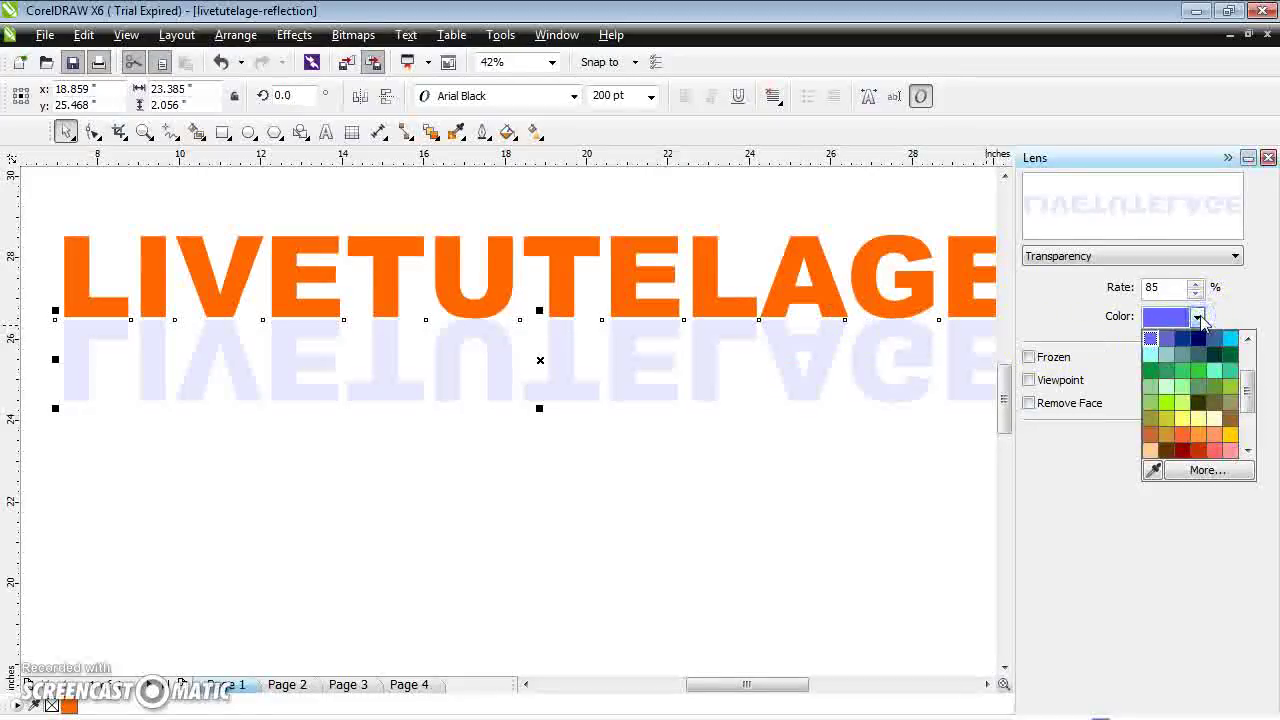
pyautogui.click(1186, 424)
# Set the mirrored text's lens color to a brownish orange.
pyautogui.click(1200, 320)
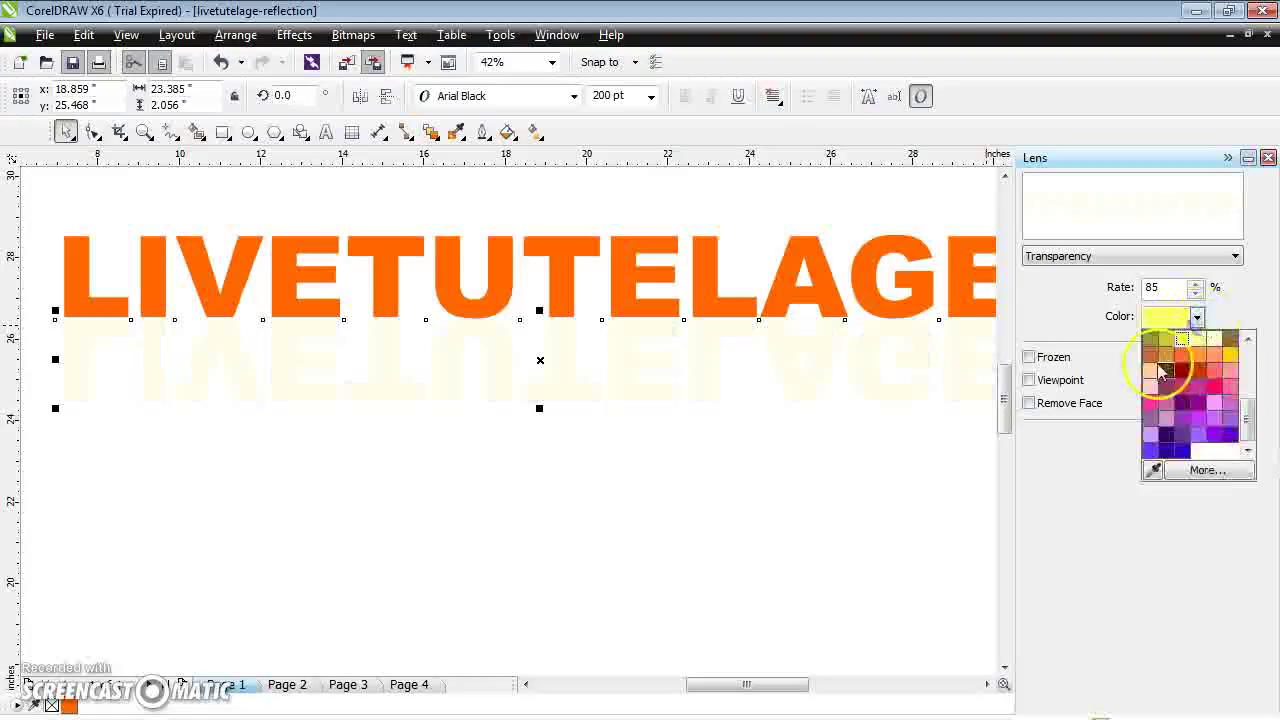
pyautogui.click(1152, 358)
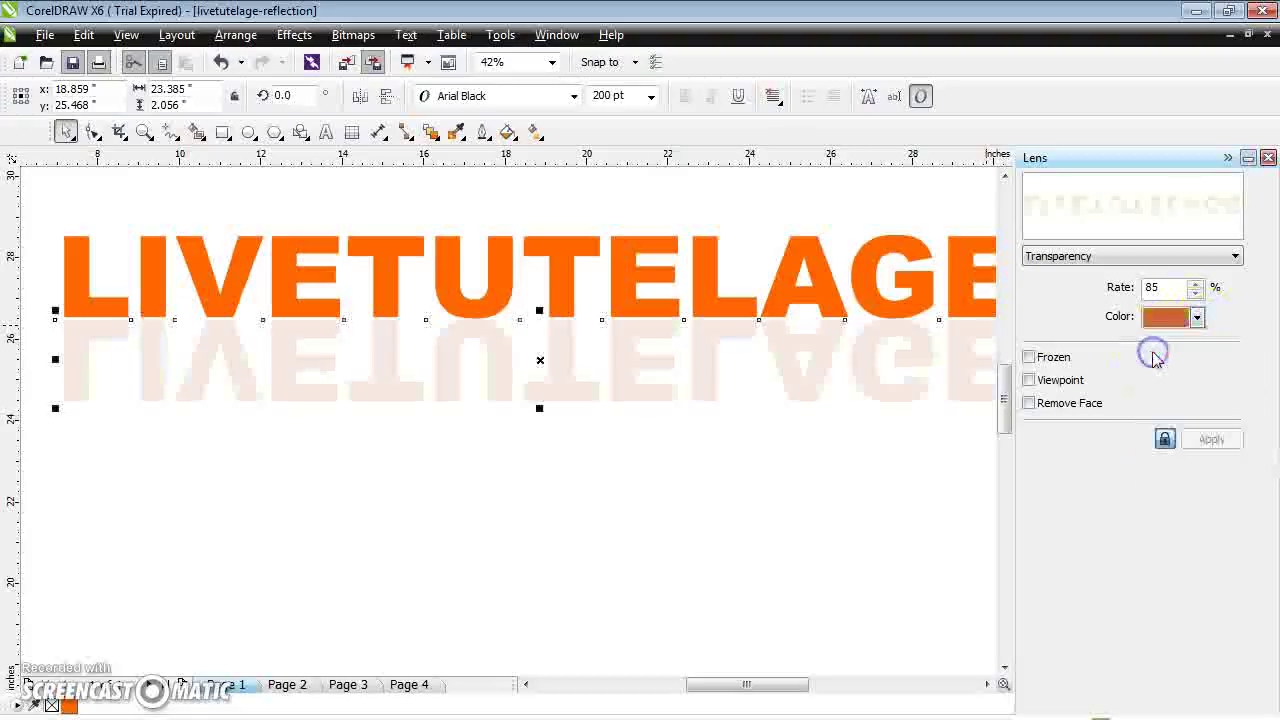
# Lower the brownish-orange lens rate to 50% and return it to 85% to compare the reflection strength.
pyautogui.click(1197, 294)
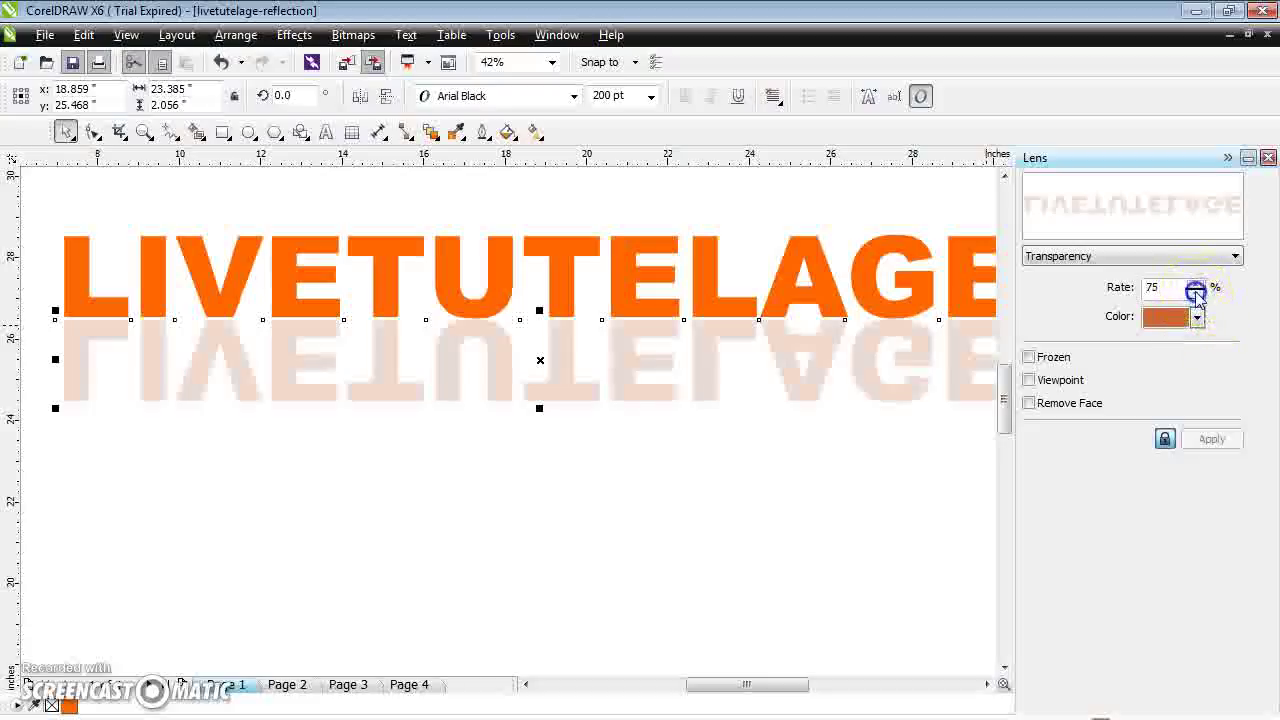
pyautogui.click(1197, 294)
pyautogui.click(1197, 294)
pyautogui.click(1197, 294)
pyautogui.click(1197, 294)
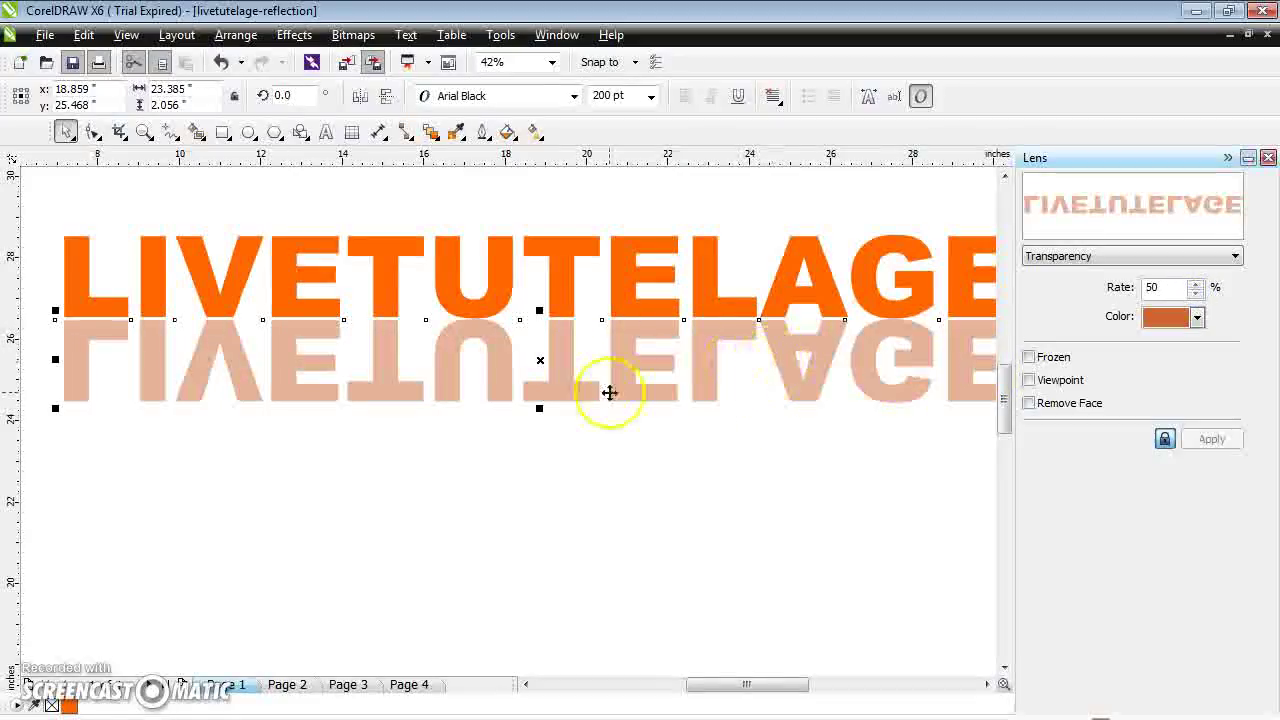
pyautogui.click(1197, 284)
pyautogui.click(1197, 284)
pyautogui.click(1197, 284)
pyautogui.click(1197, 284)
pyautogui.click(1197, 284)
pyautogui.click(1197, 285)
pyautogui.click(1197, 285)
pyautogui.click(1197, 293)
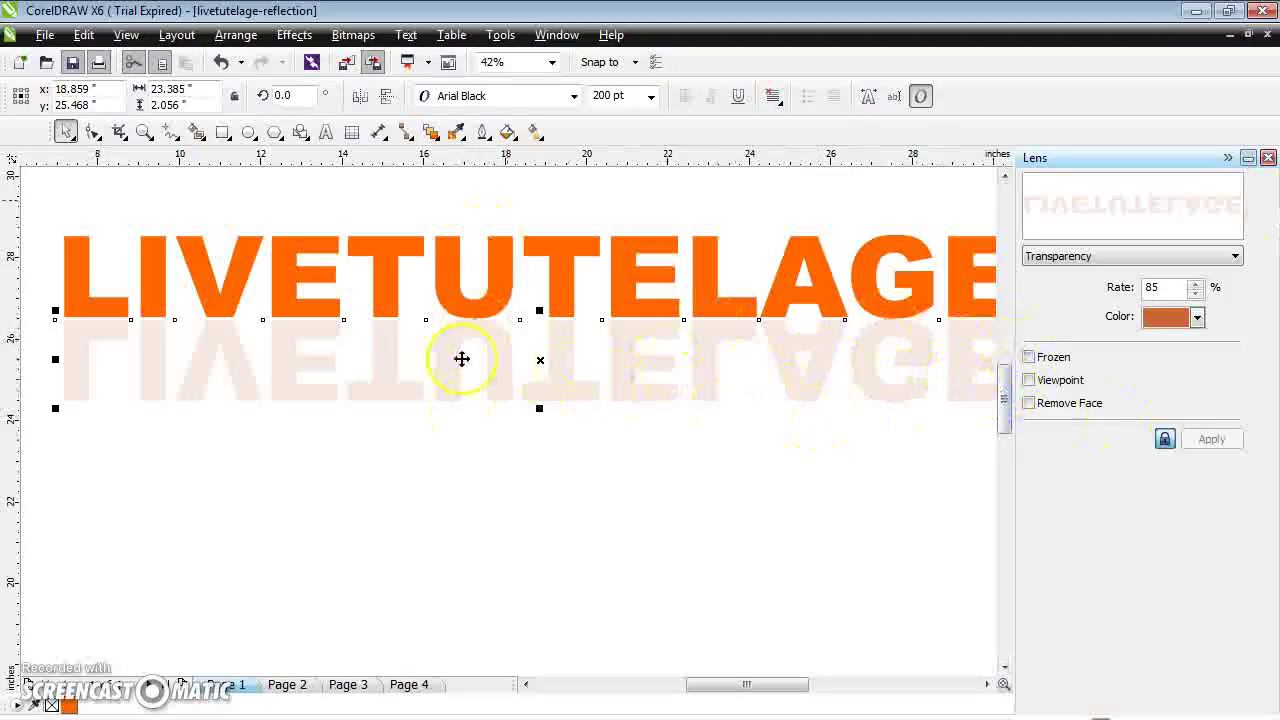
# Close the Lens settings and inspect the original text and its reflection up close along their full length.
pyautogui.click(443, 500)
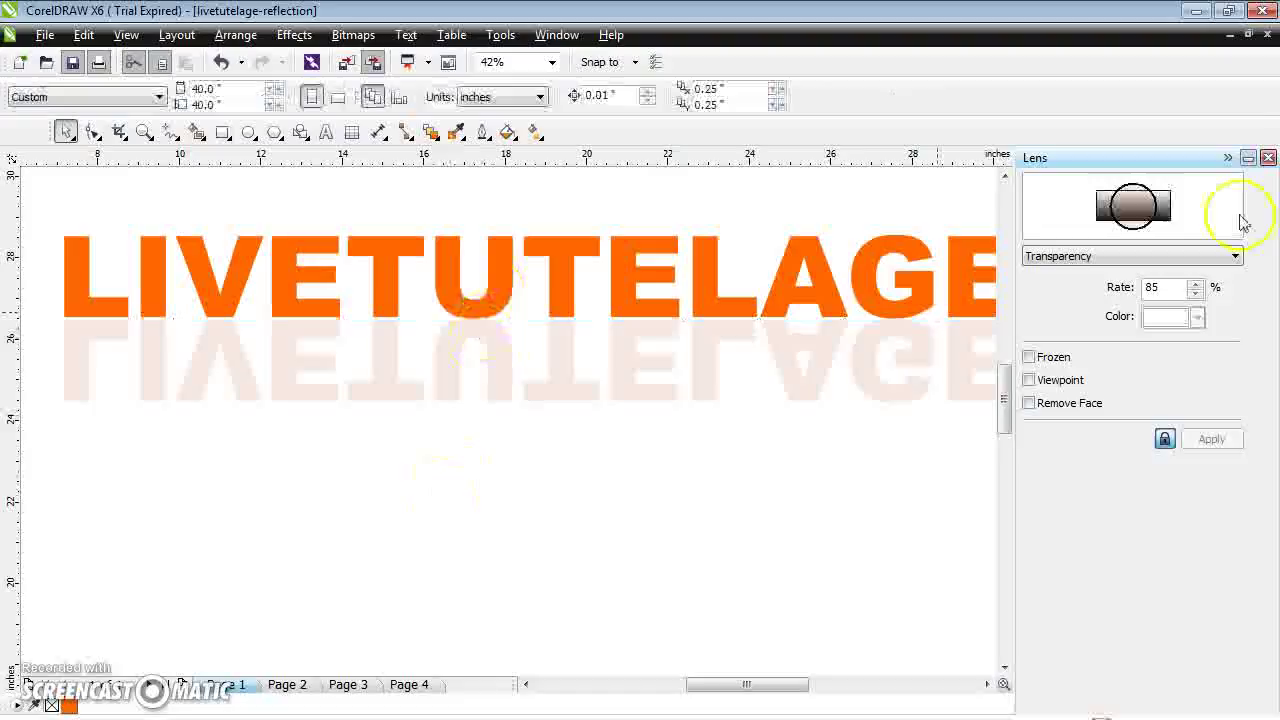
pyautogui.click(1268, 158)
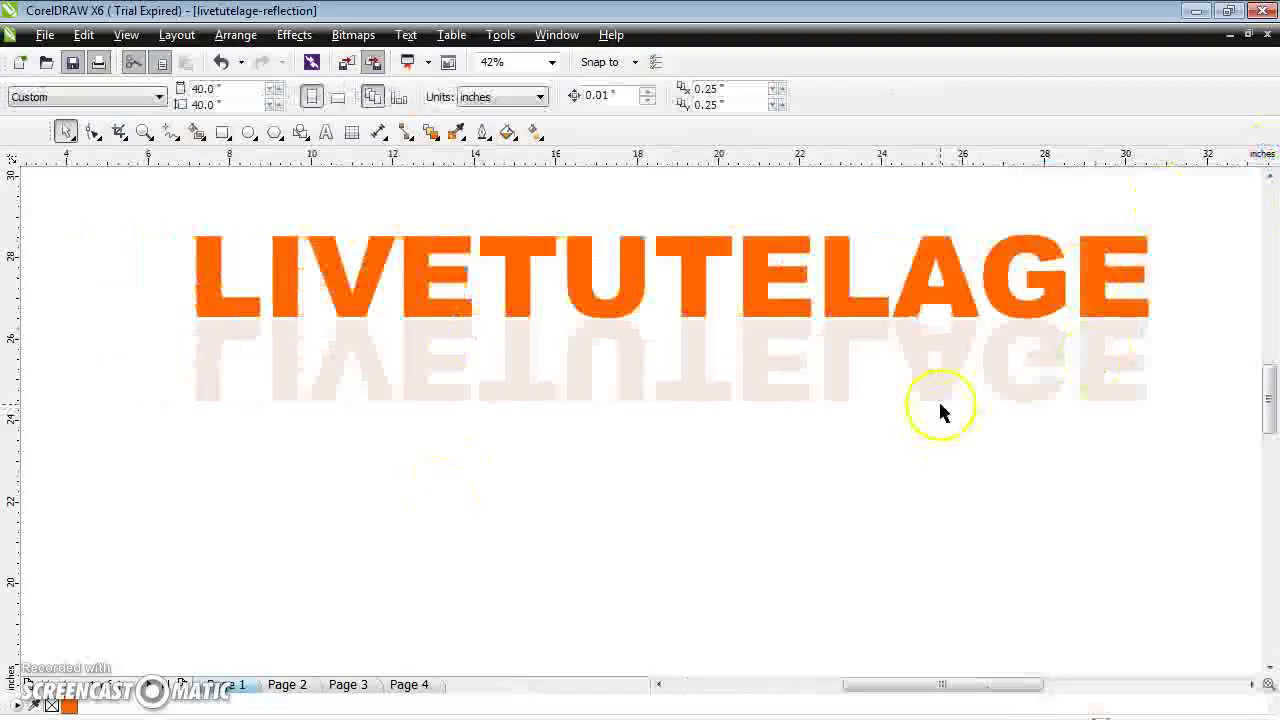
pyautogui.click(513, 275)
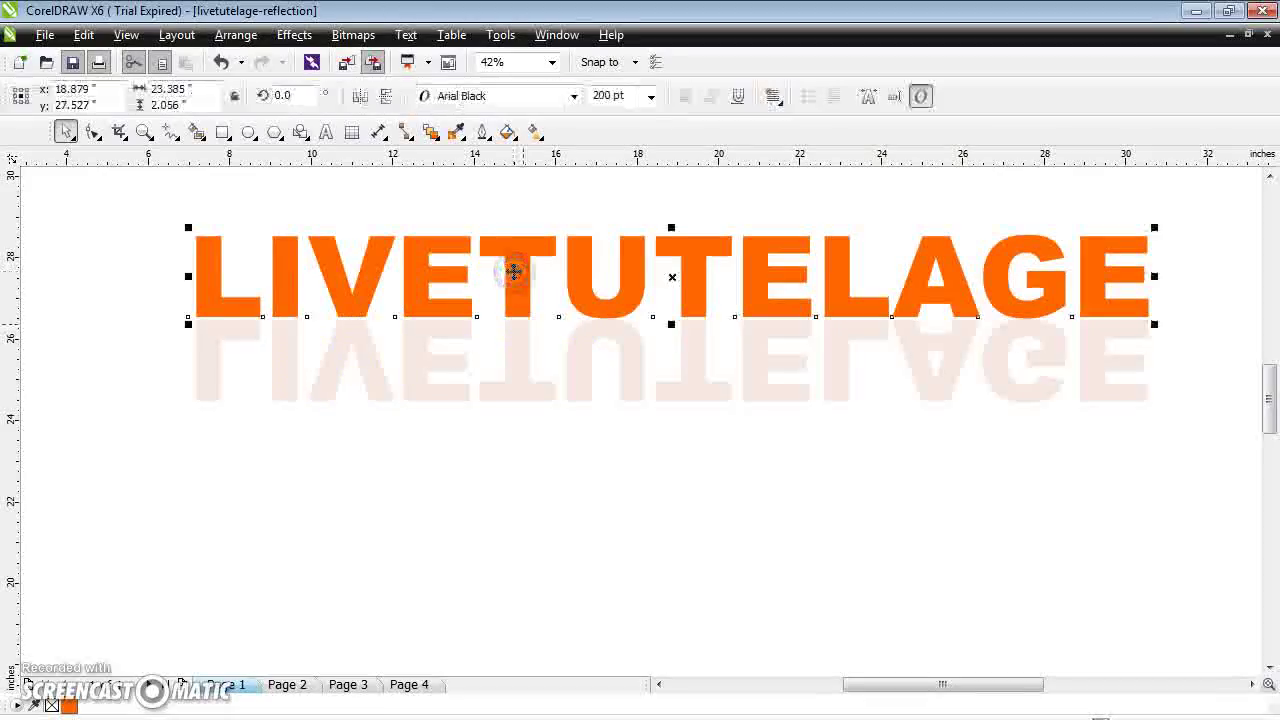
pyautogui.click(522, 349)
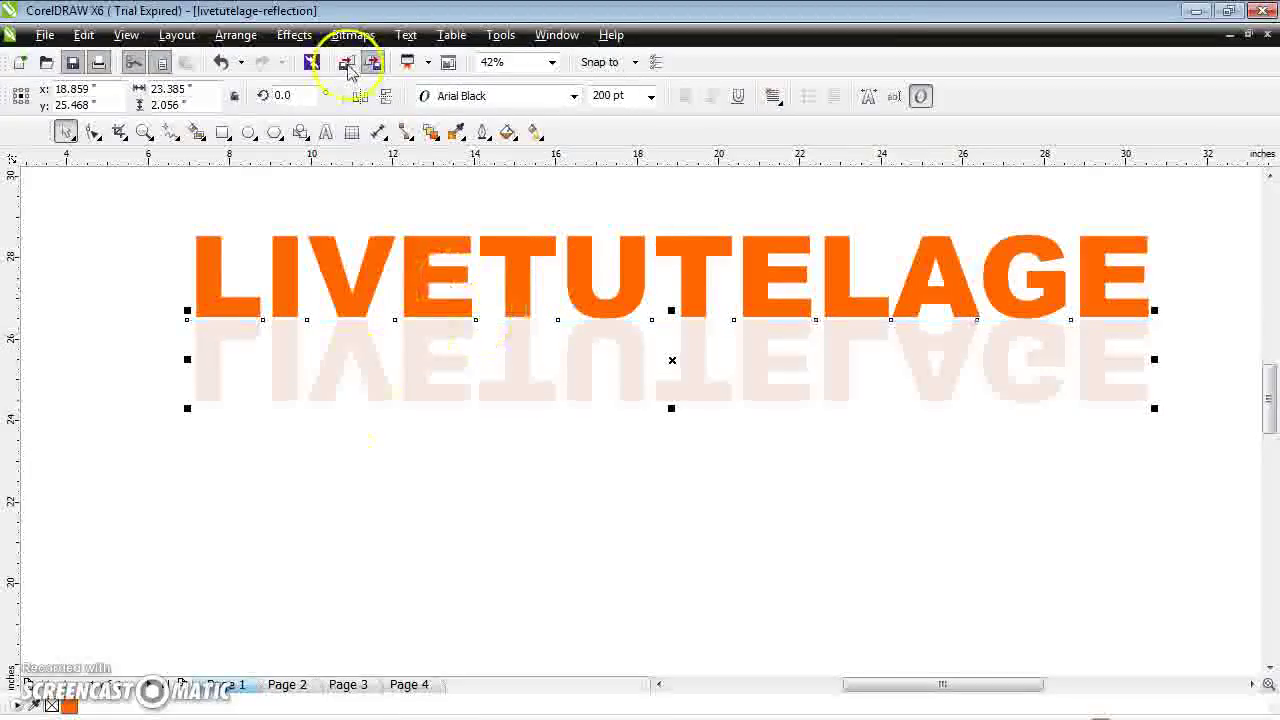
pyautogui.click(143, 132)
pyautogui.click(164, 215)
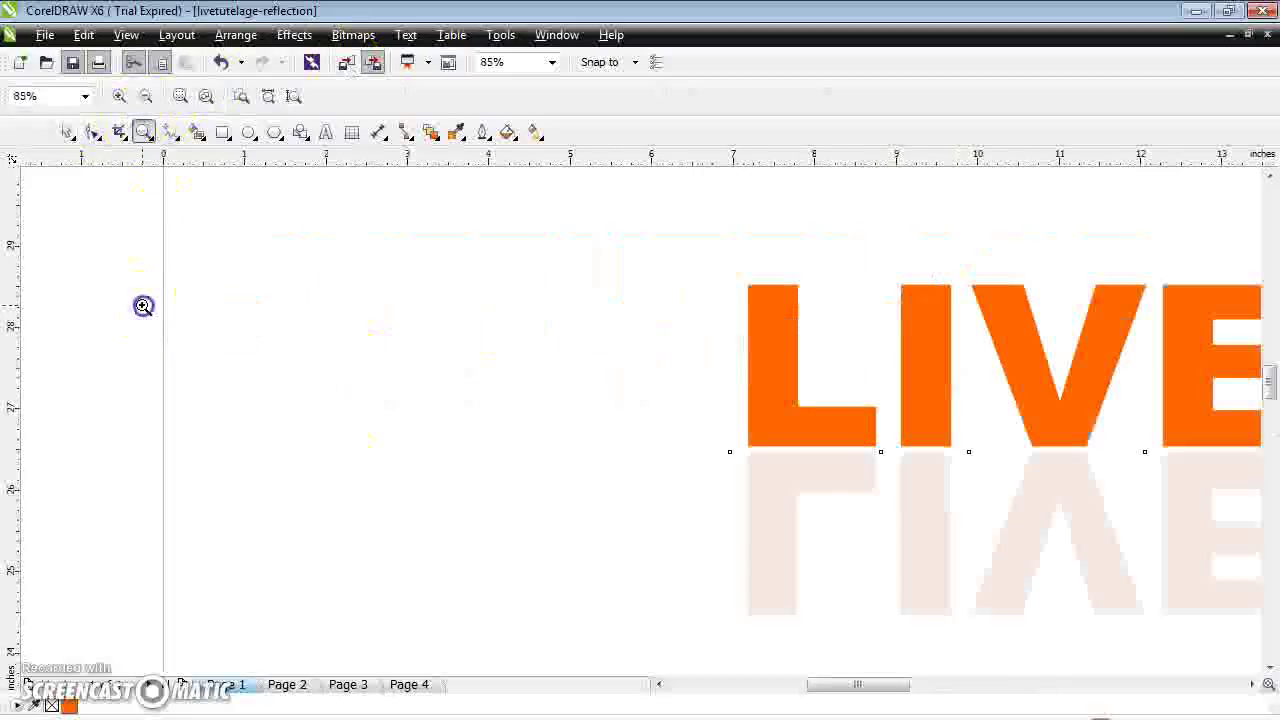
pyautogui.moveTo(883, 689); pyautogui.dragTo(970, 694)
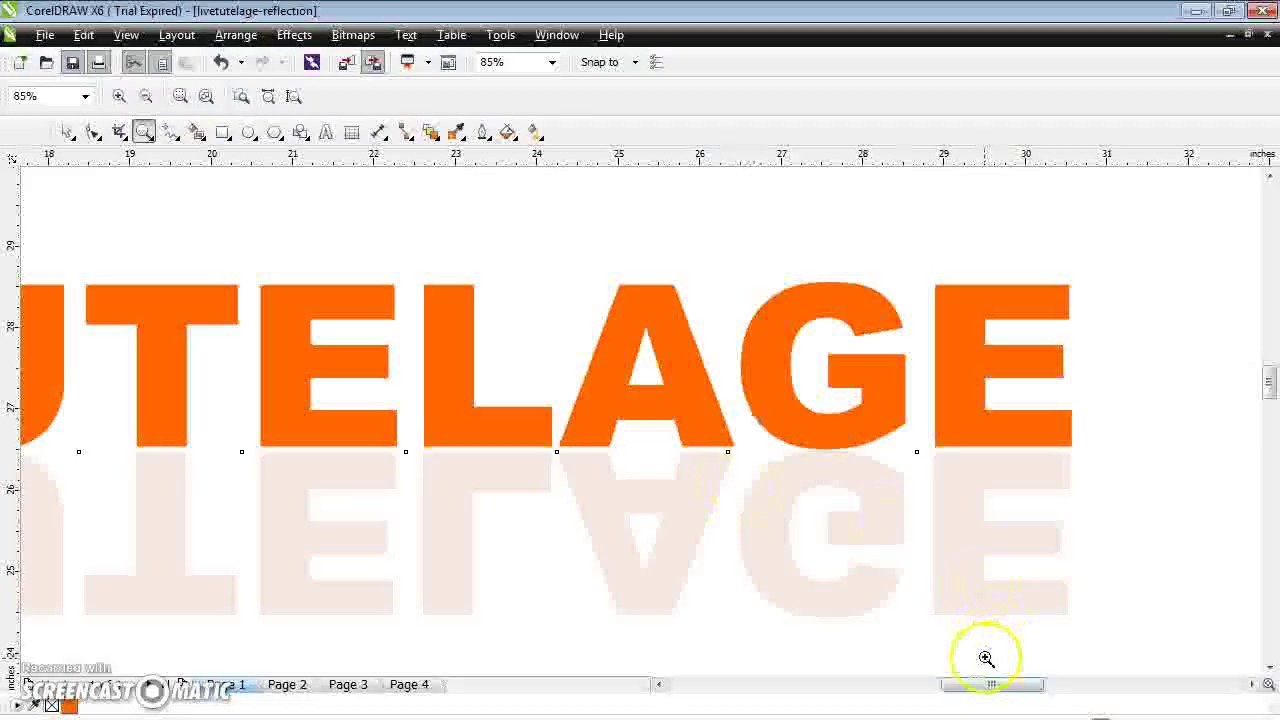
pyautogui.moveTo(986, 686); pyautogui.dragTo(860, 692)
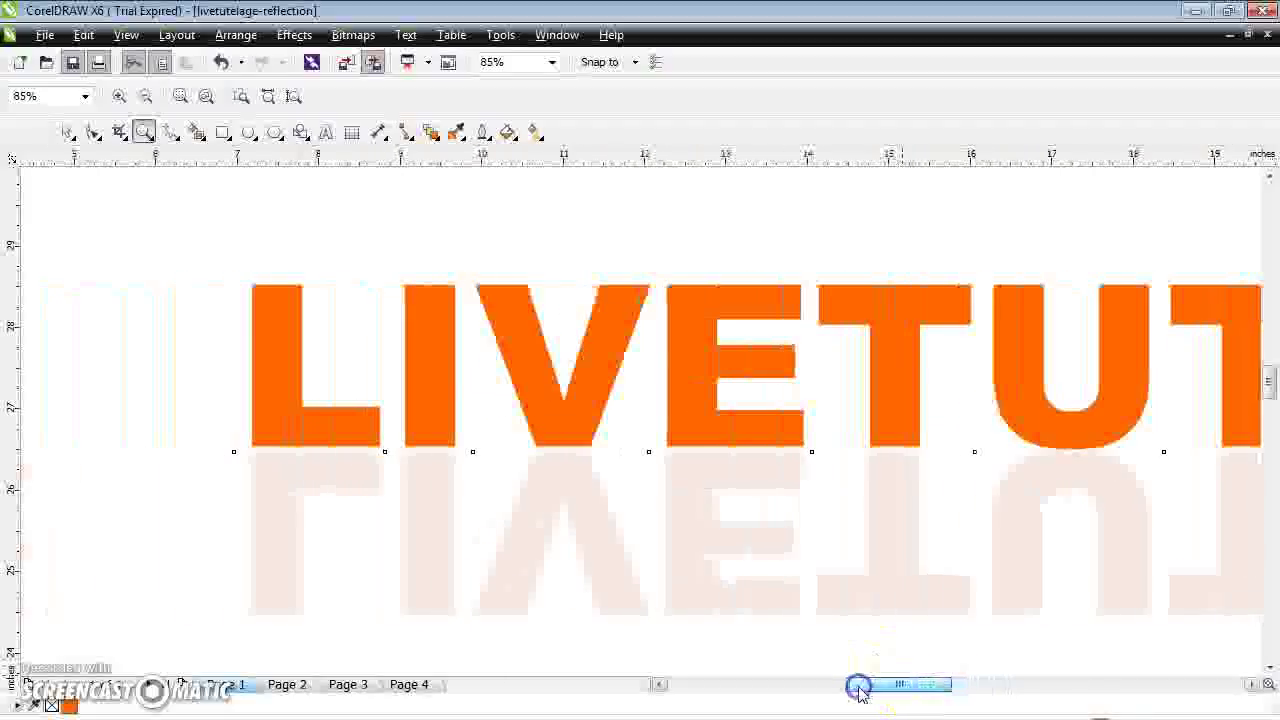
# Review the reflected text's Lens settings, reselecting the Transparency lens, and close them.
pyautogui.click(66, 132)
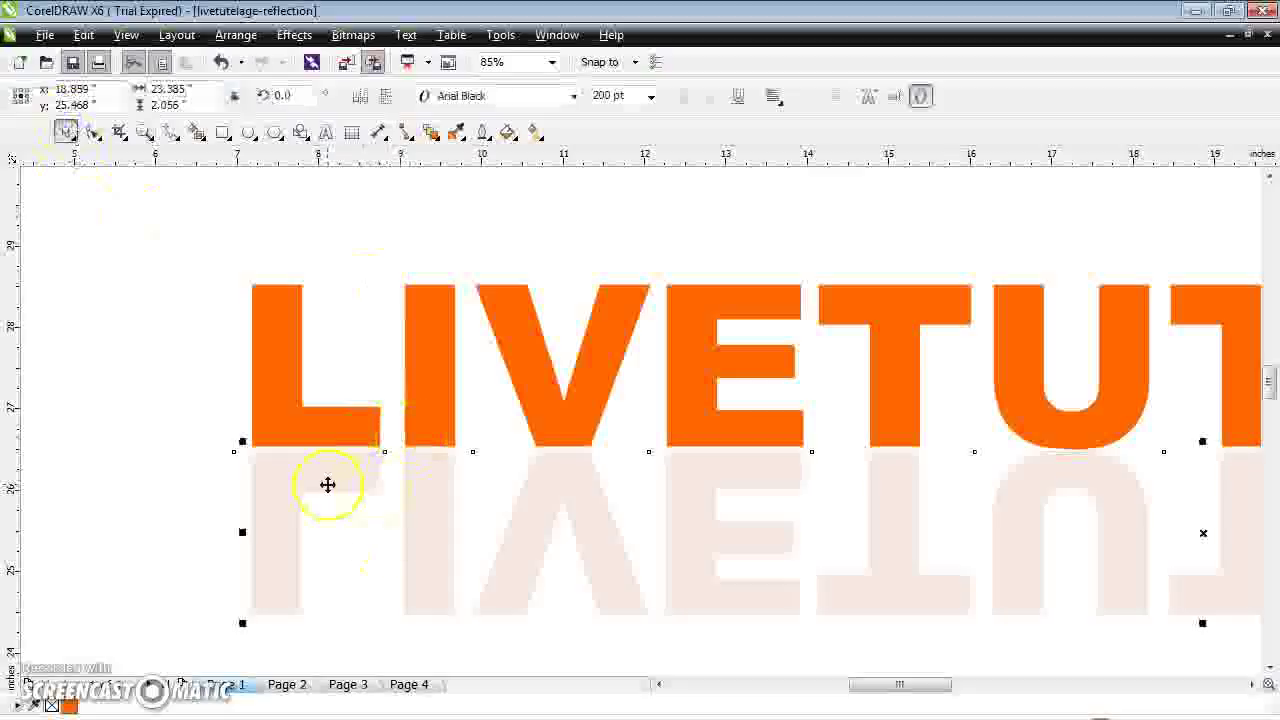
pyautogui.click(294, 36)
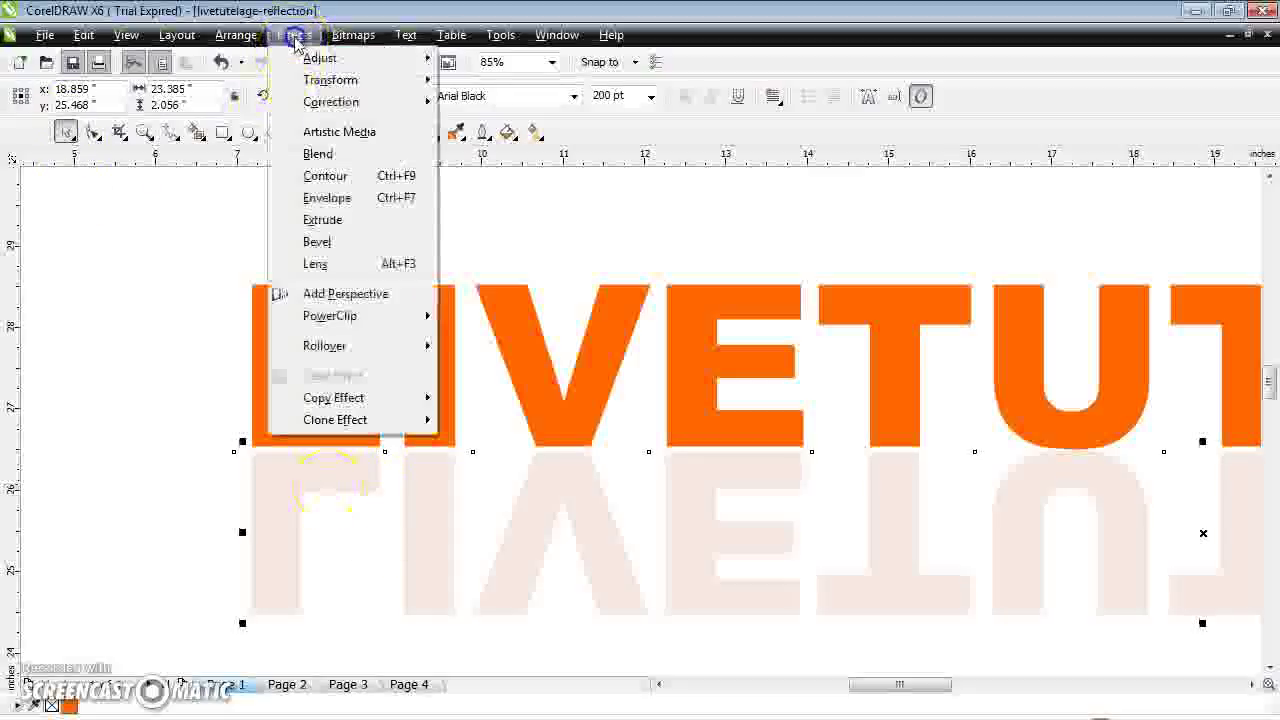
pyautogui.click(320, 266)
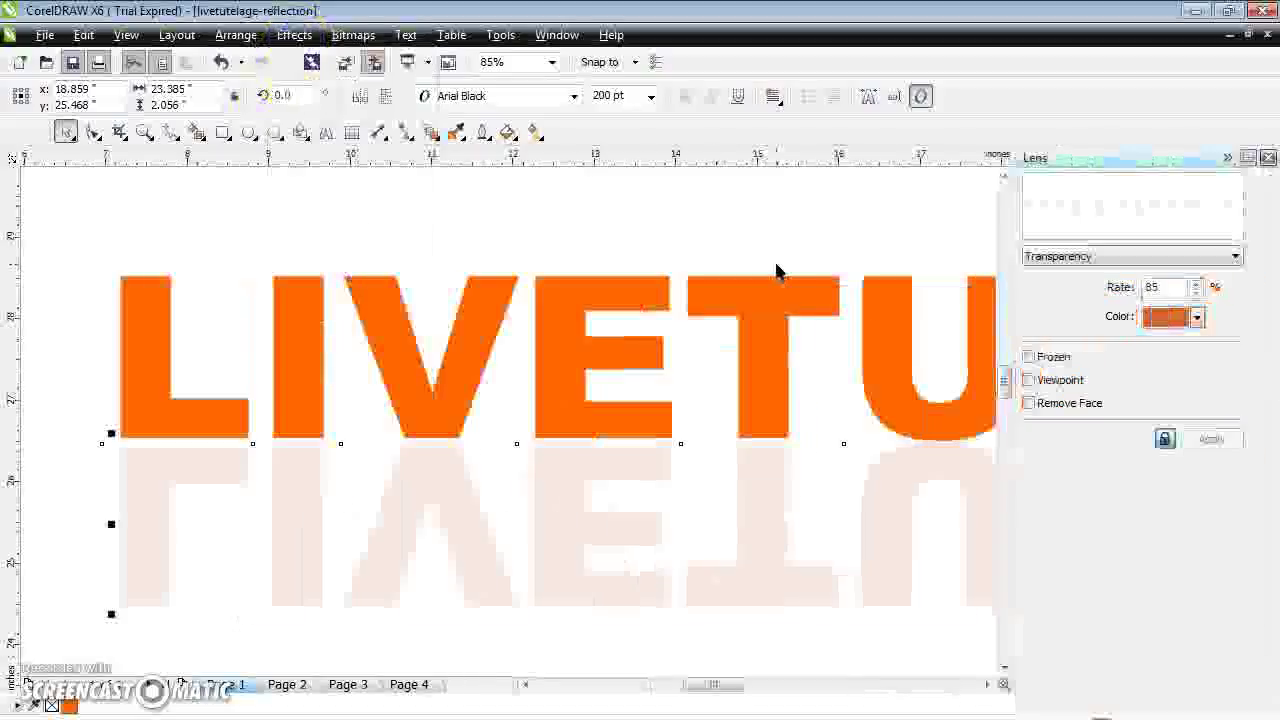
pyautogui.click(1126, 258)
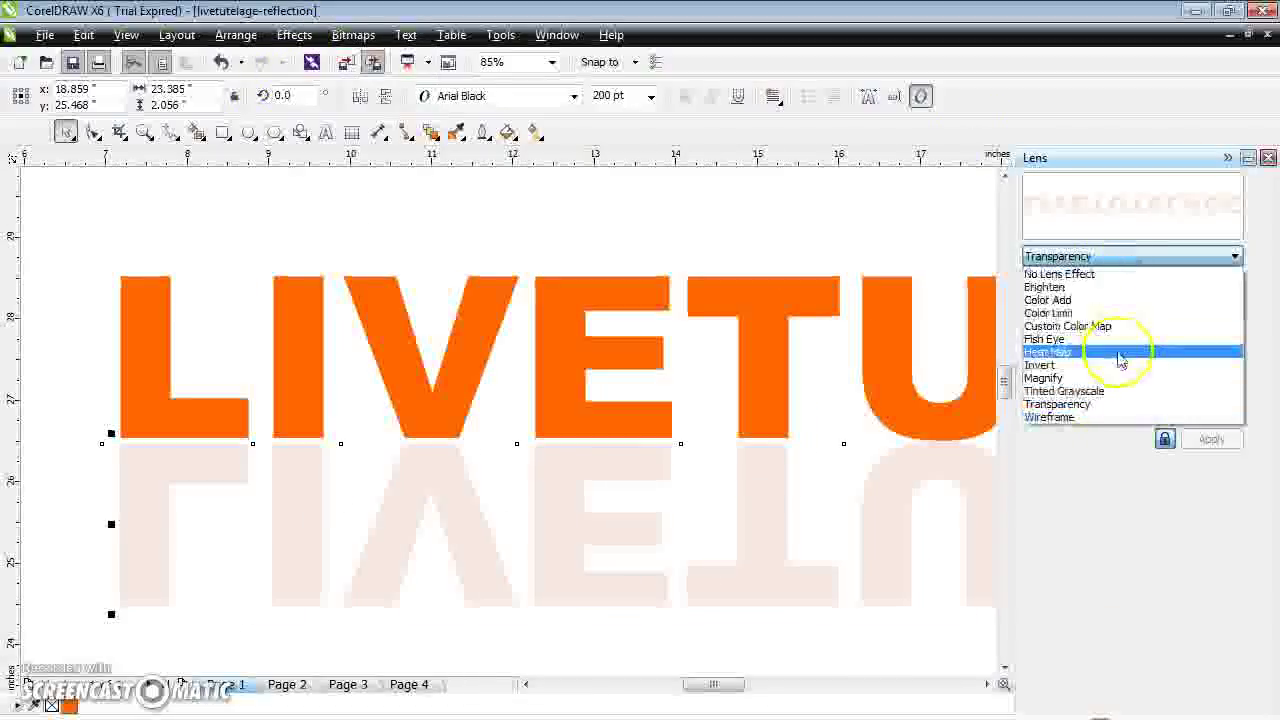
pyautogui.click(1117, 405)
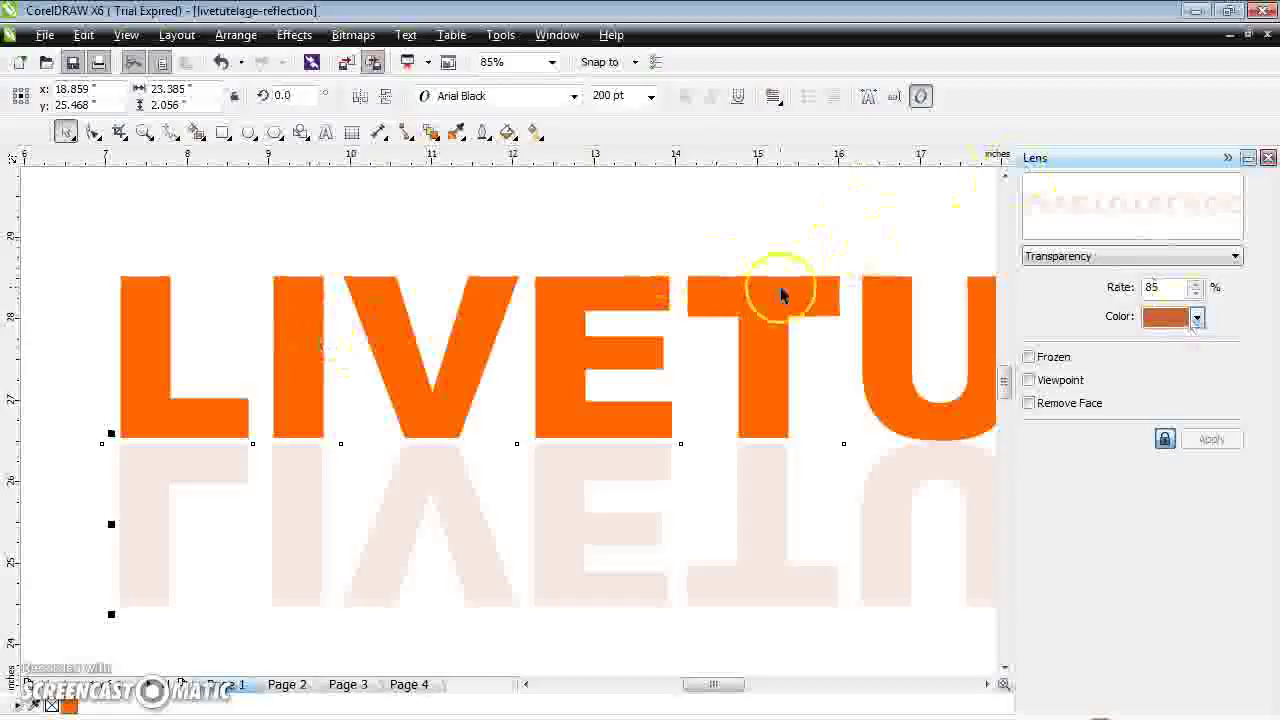
pyautogui.click(1267, 158)
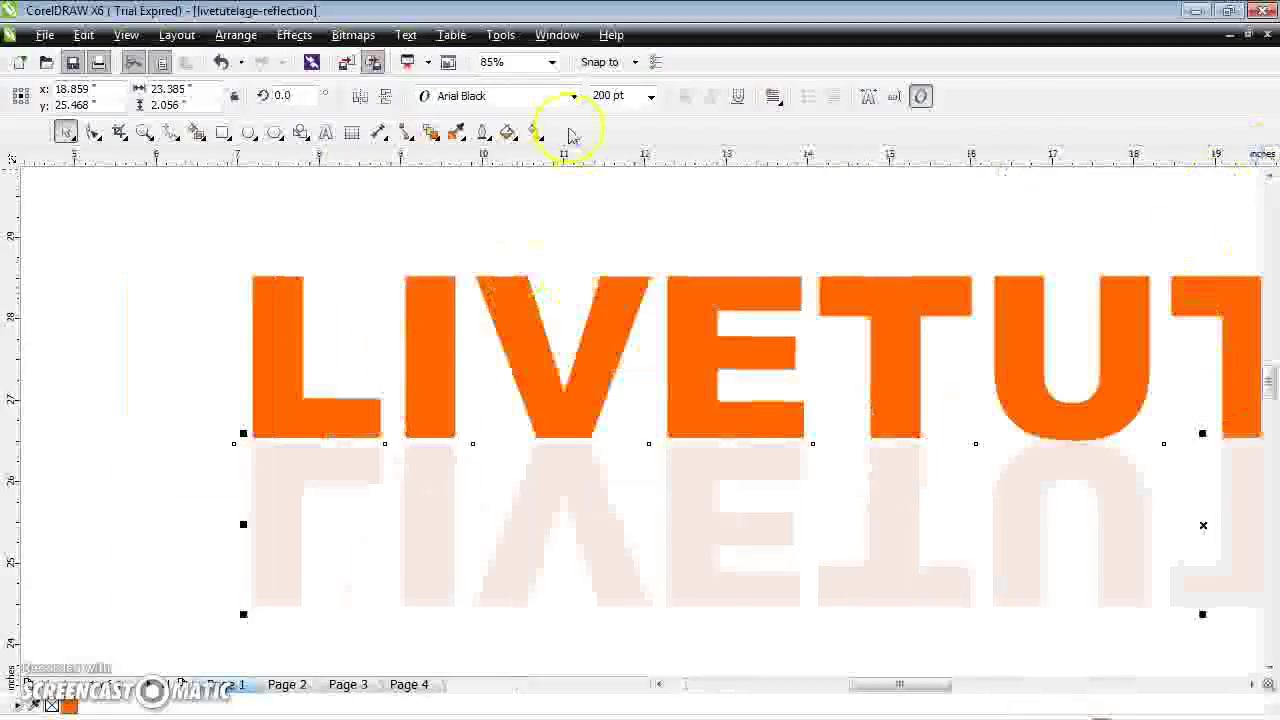
# Create a paragraph text frame about 26.9 by 14.5 inches below the orange reflection and enter LIVETUTELAGE.
pyautogui.click(551, 62)
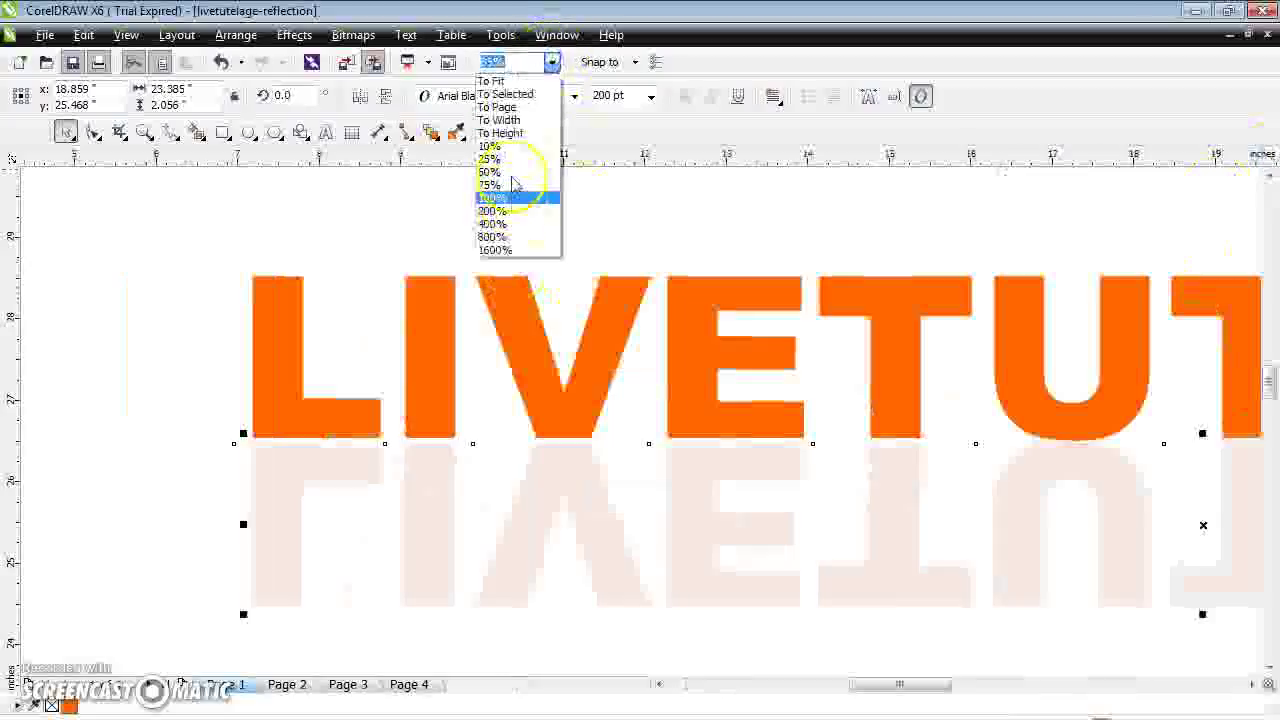
pyautogui.click(510, 107)
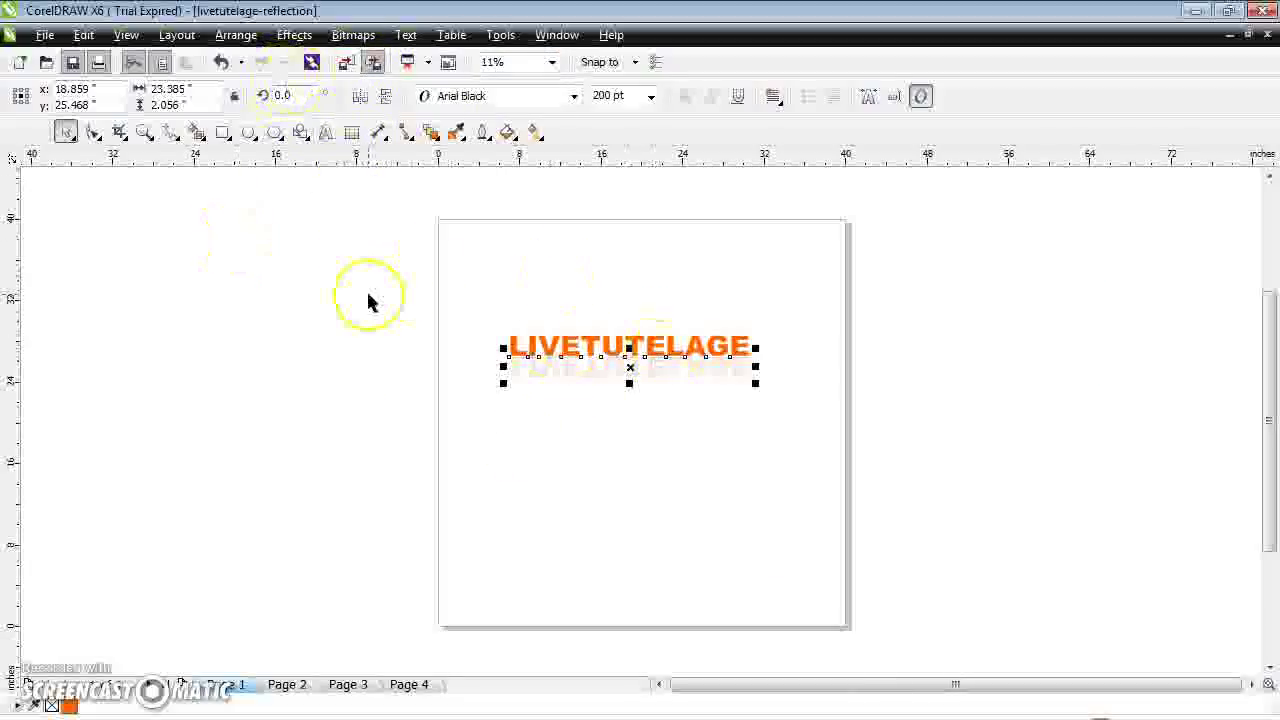
pyautogui.click(326, 134)
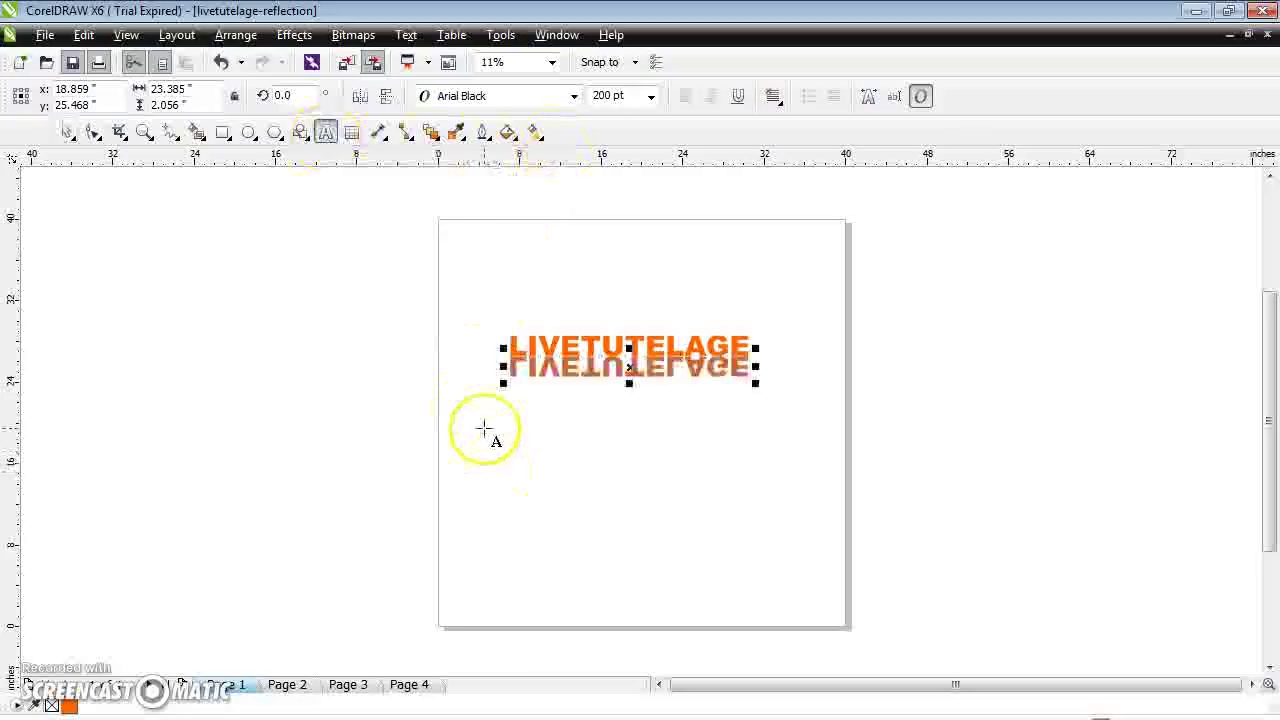
pyautogui.moveTo(476, 421); pyautogui.dragTo(749, 567)
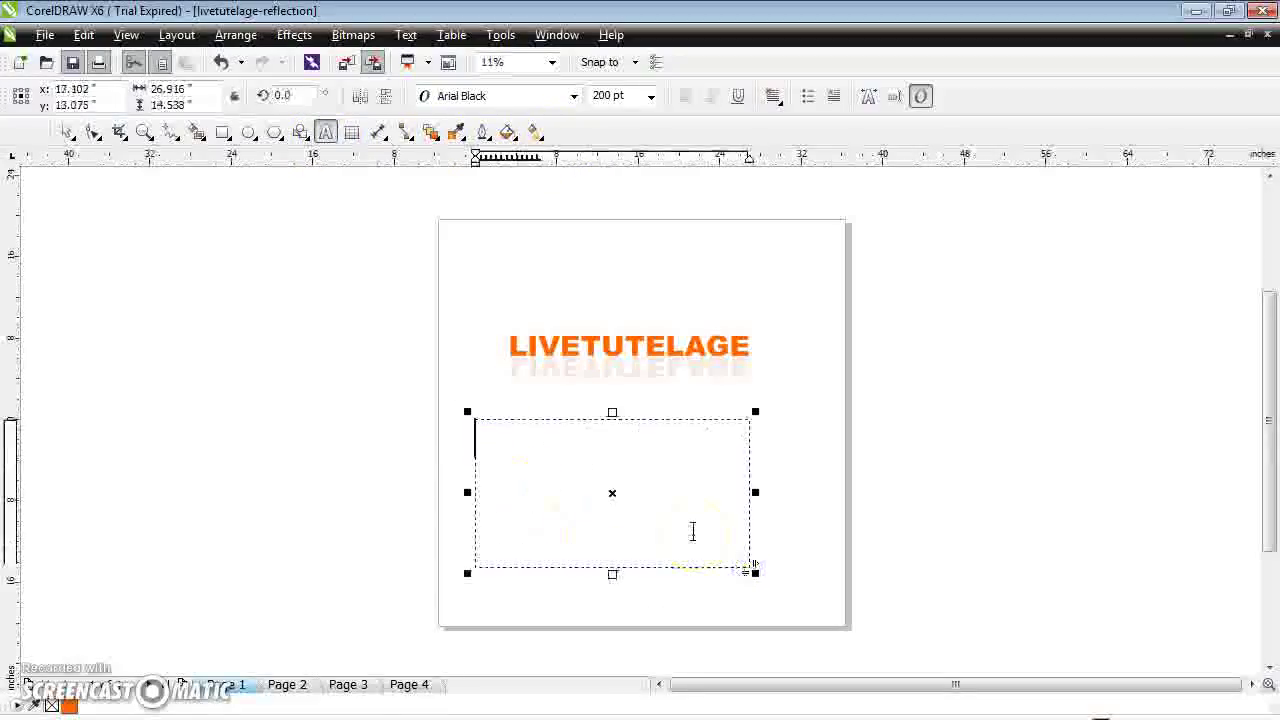
pyautogui.write('LIVET')
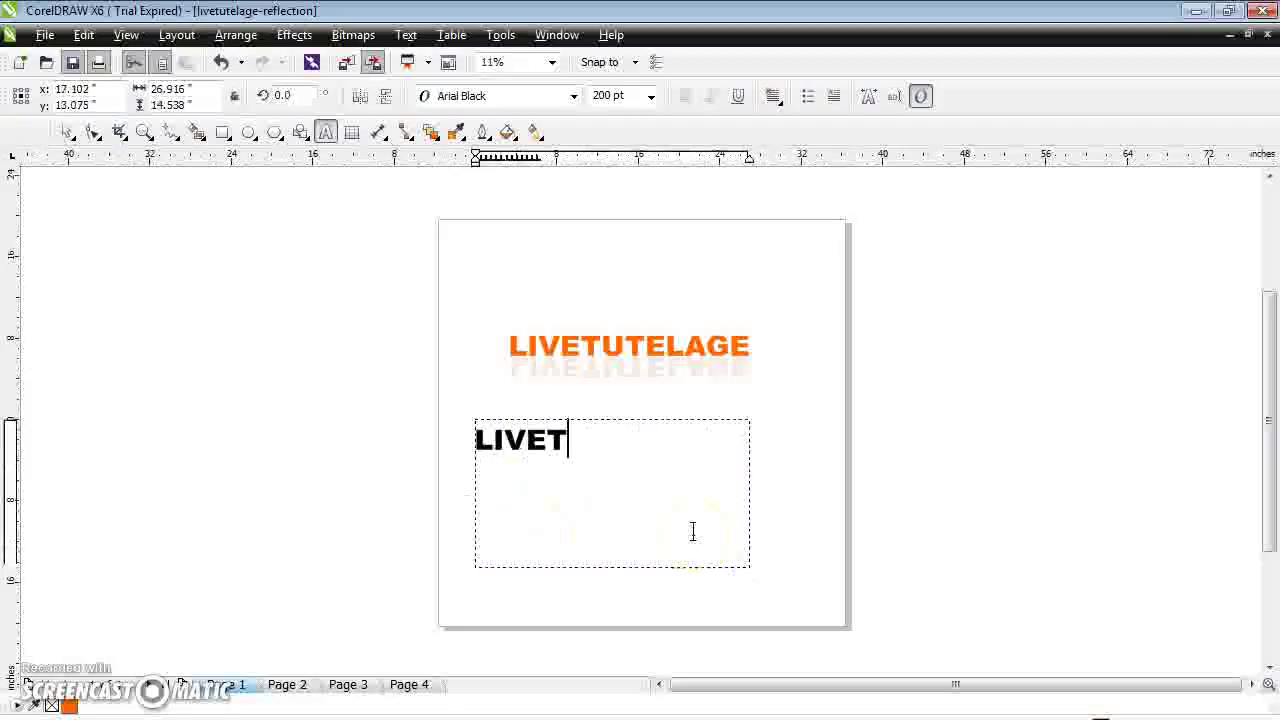
pyautogui.write('UTELAGE')
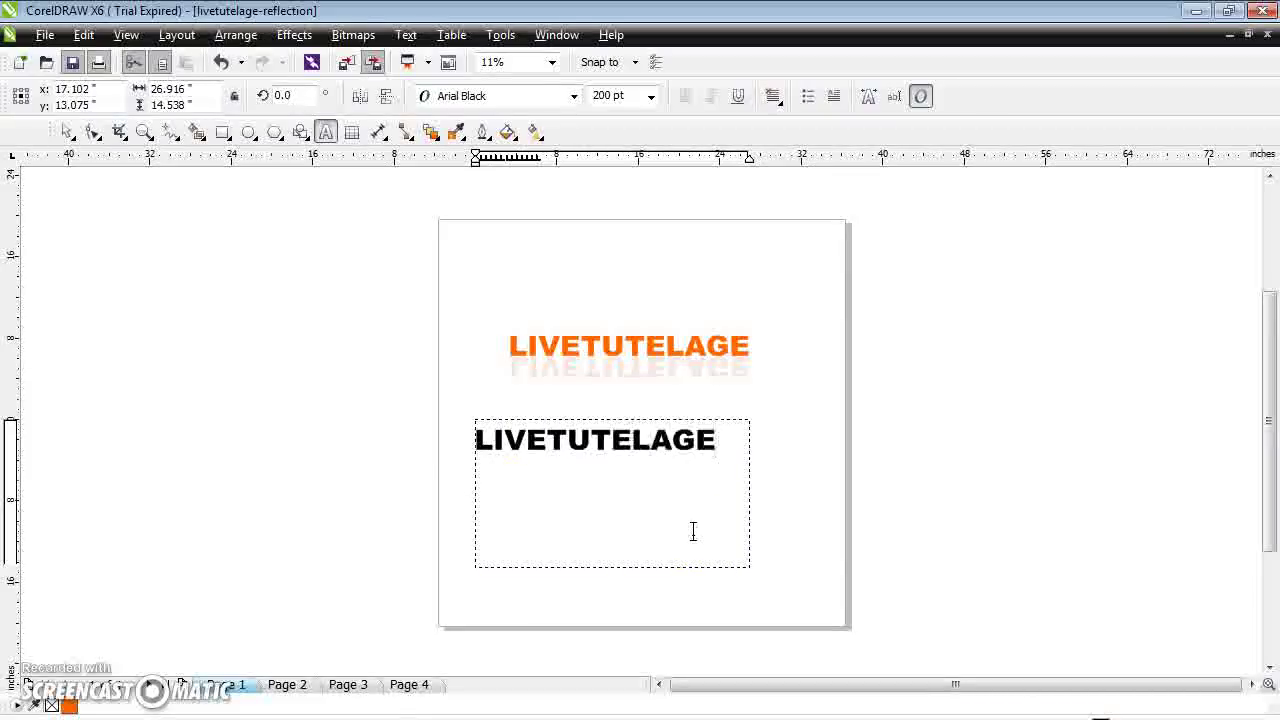
# Shorten the new LIVETUTELAGE text frame to about 6 inches high.
pyautogui.click(337, 449)
pyautogui.click(540, 449)
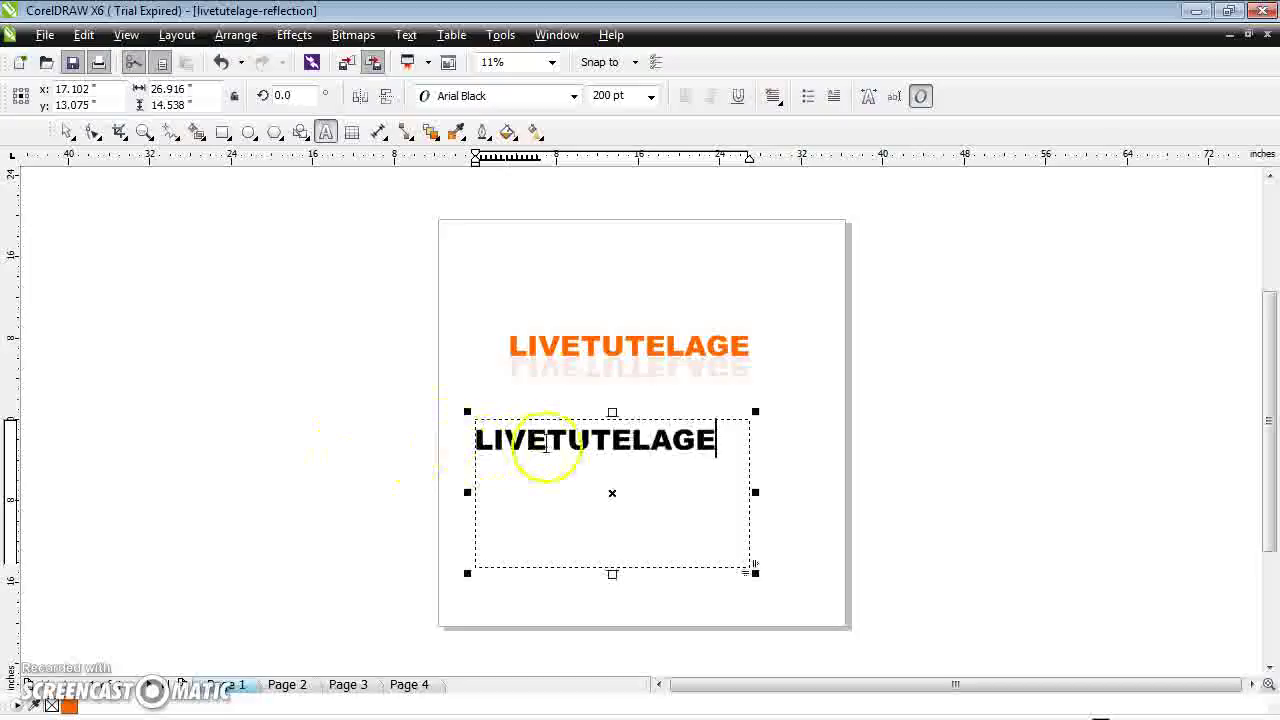
pyautogui.click(359, 437)
pyautogui.click(500, 432)
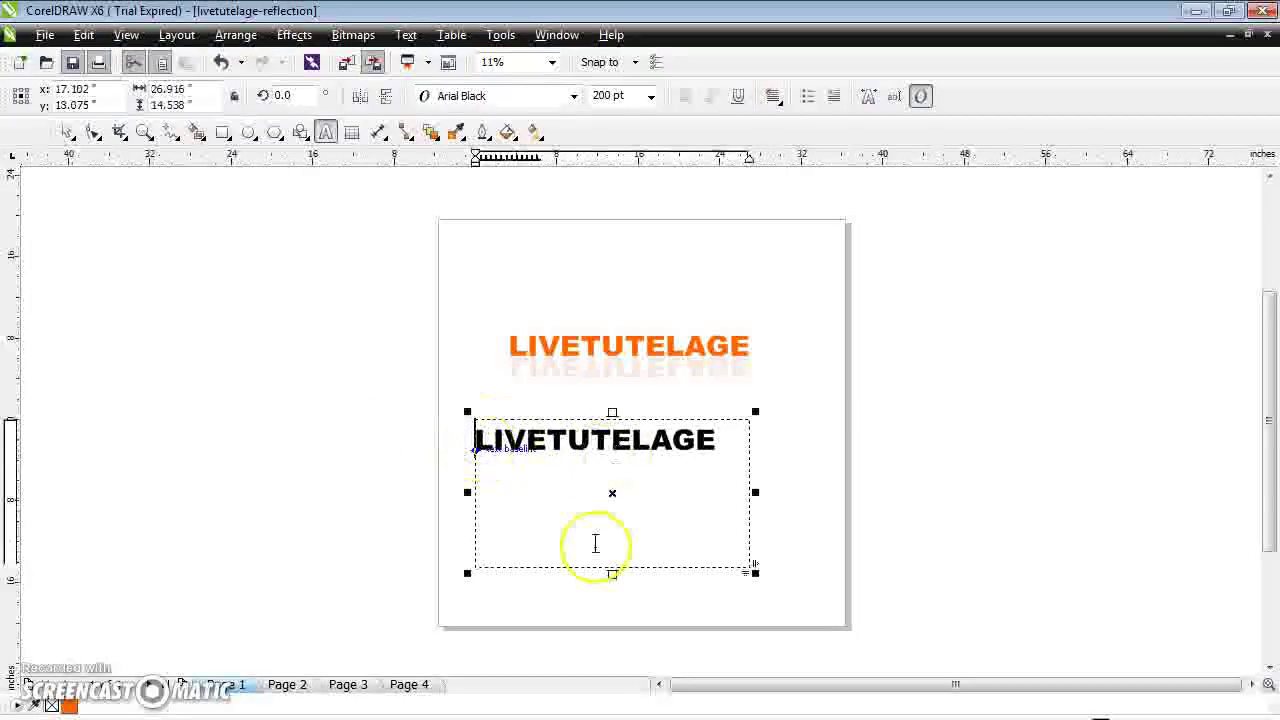
pyautogui.moveTo(612, 574); pyautogui.dragTo(610, 488)
# Fill the new LIVETUTELAGE text with uniform Blue from the RGB palette.
pyautogui.click(320, 511)
pyautogui.moveTo(724, 440); pyautogui.dragTo(513, 447)
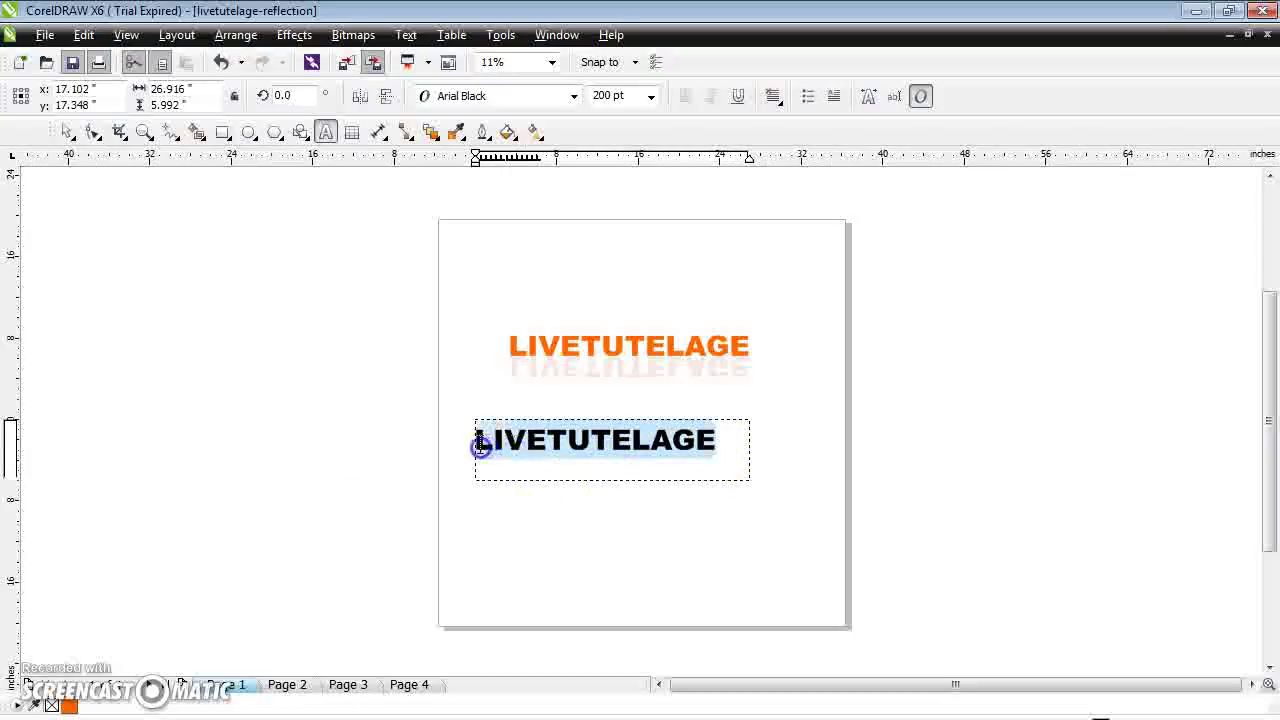
pyautogui.click(544, 140)
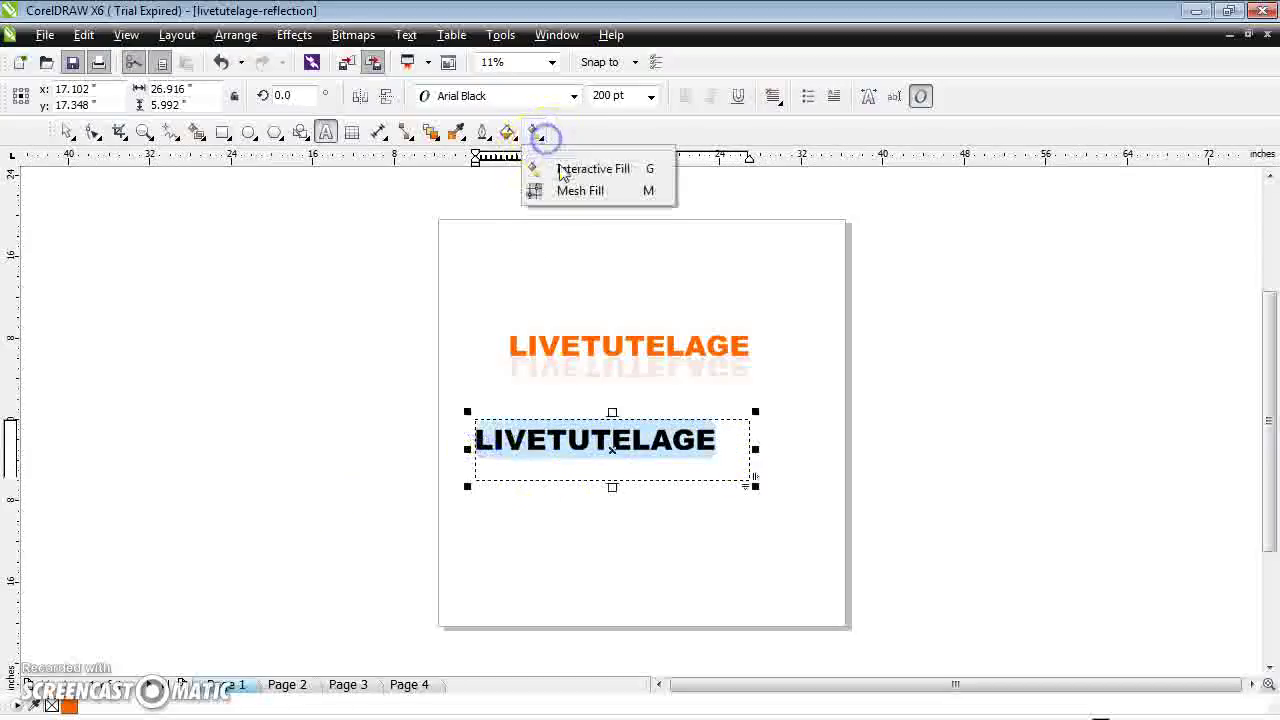
pyautogui.click(562, 170)
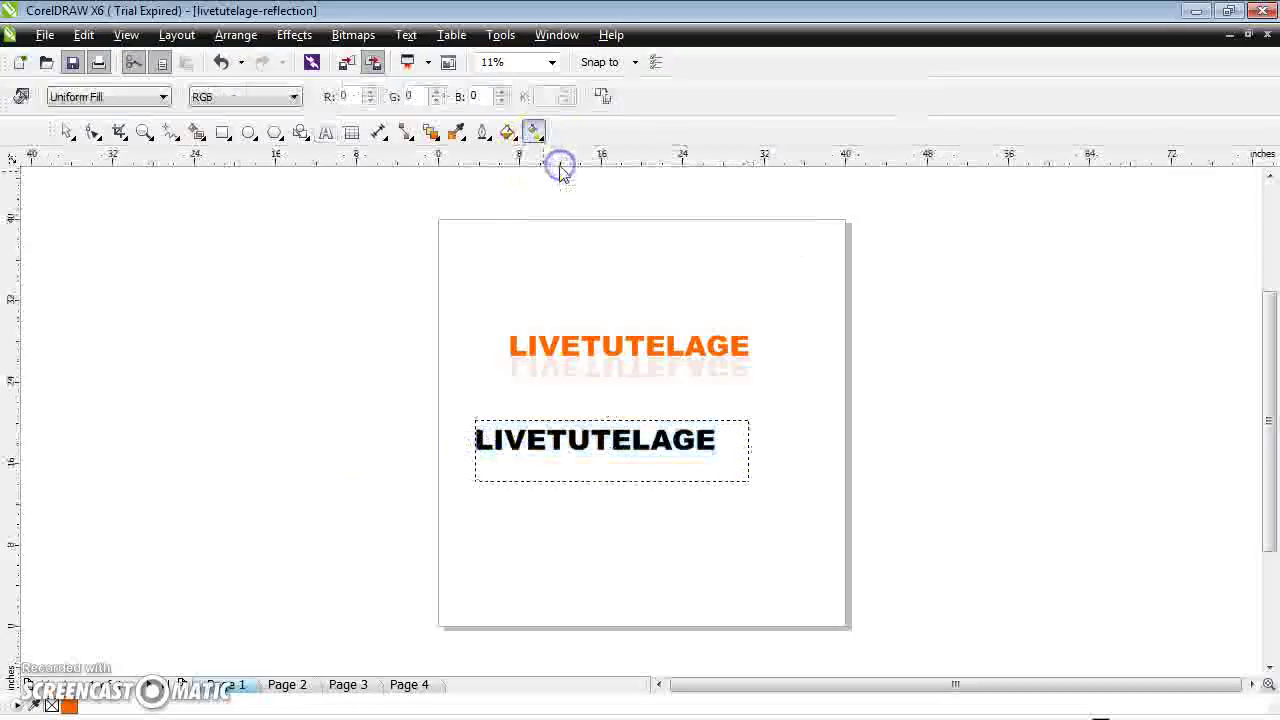
pyautogui.click(21, 96)
pyautogui.click(525, 324)
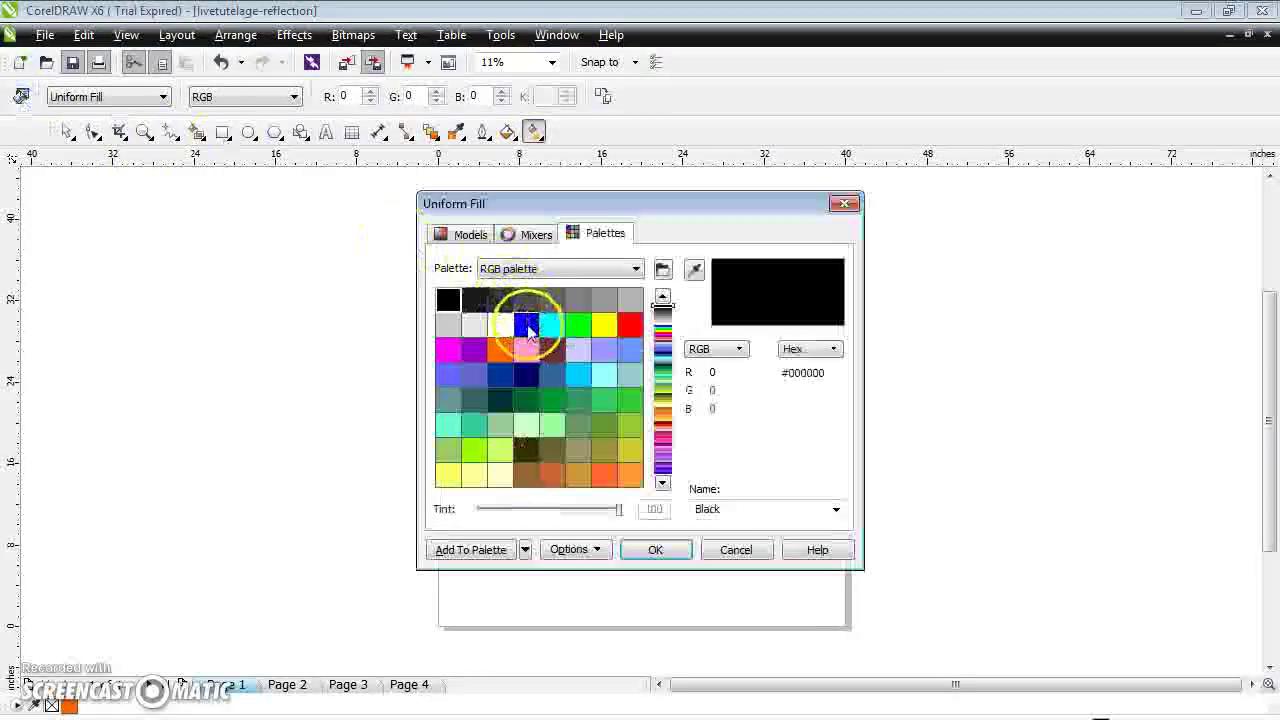
pyautogui.click(685, 543)
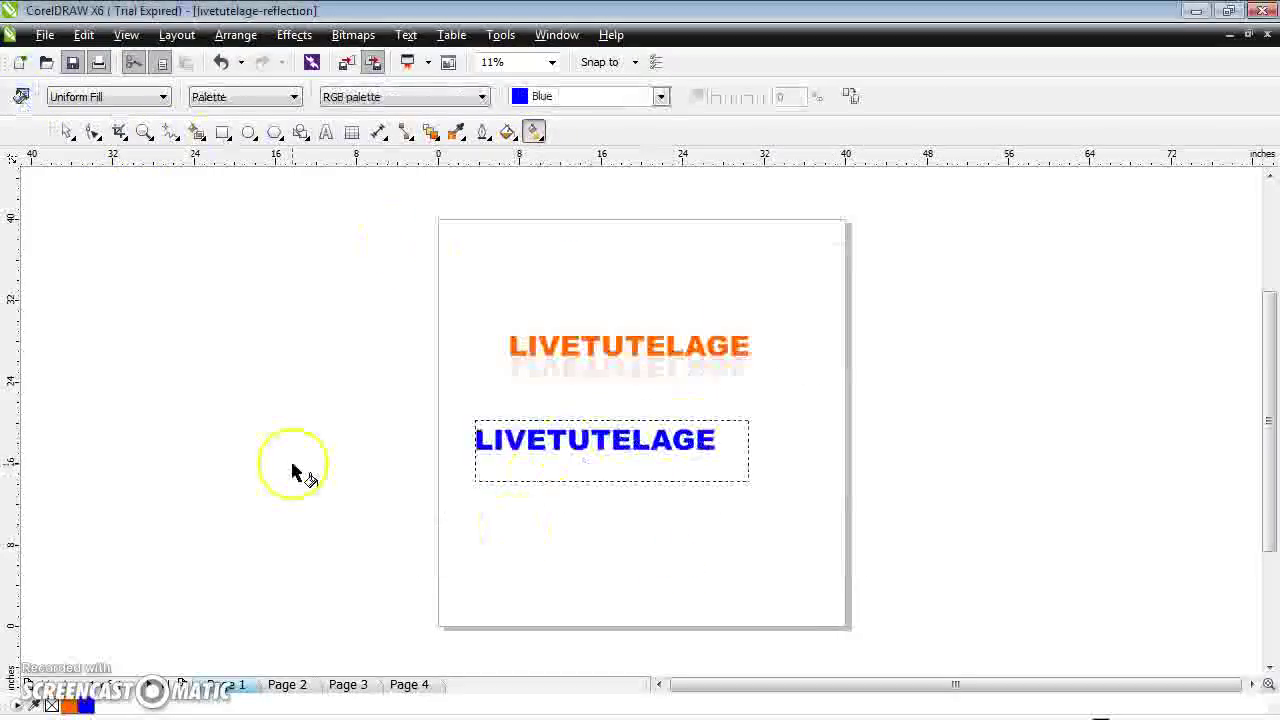
# Duplicate the blue text, mirror the copy vertically, and align it beneath the upright blue text.
pyautogui.click(63, 133)
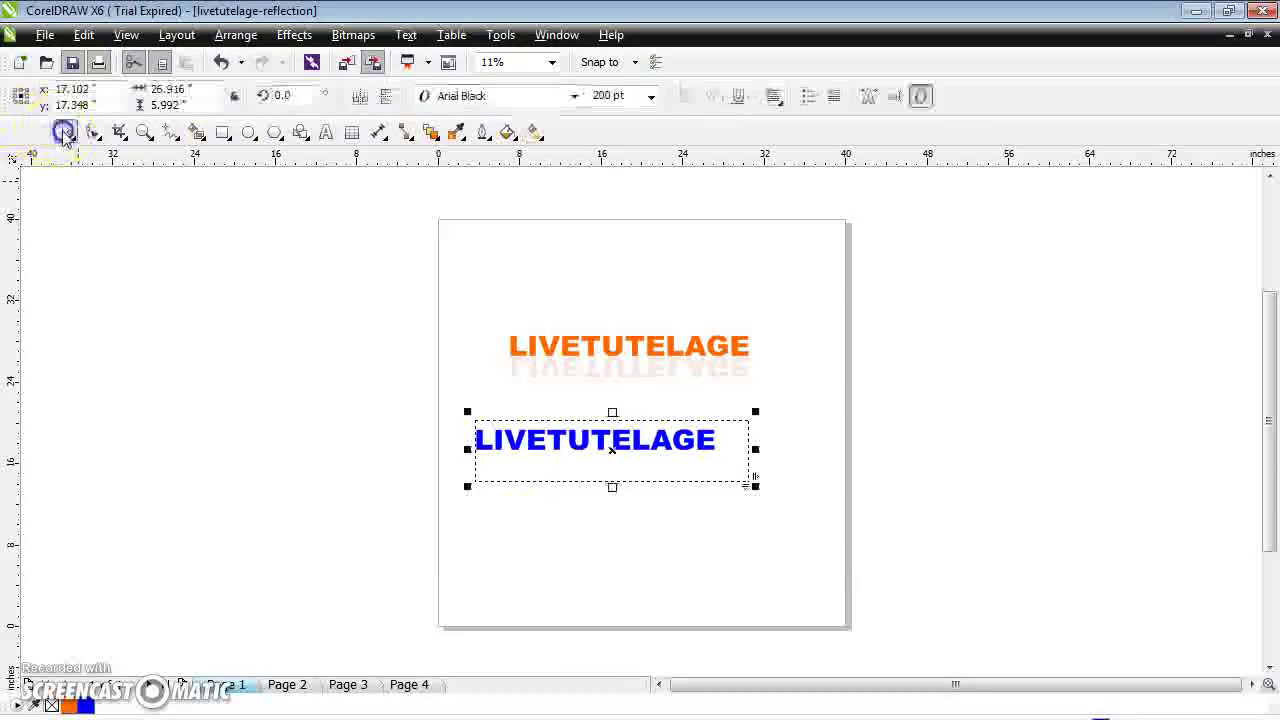
pyautogui.click(558, 456)
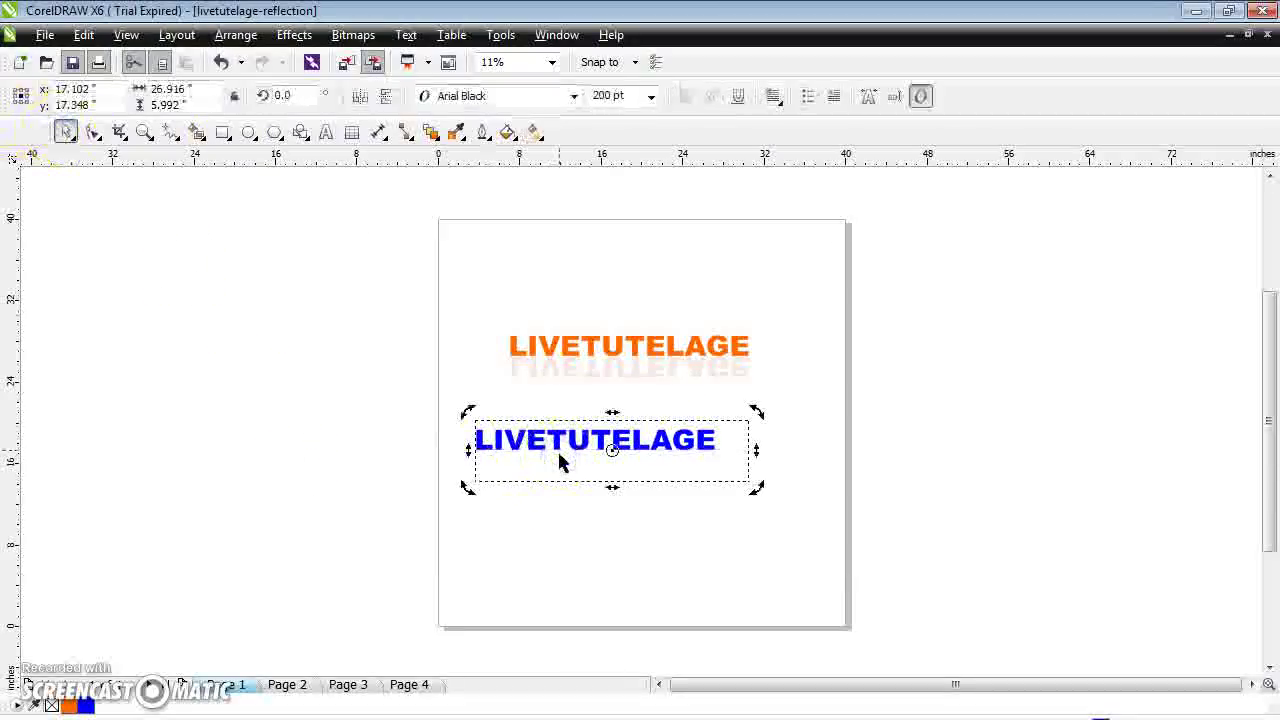
pyautogui.hotkey('ctrl', 'd')
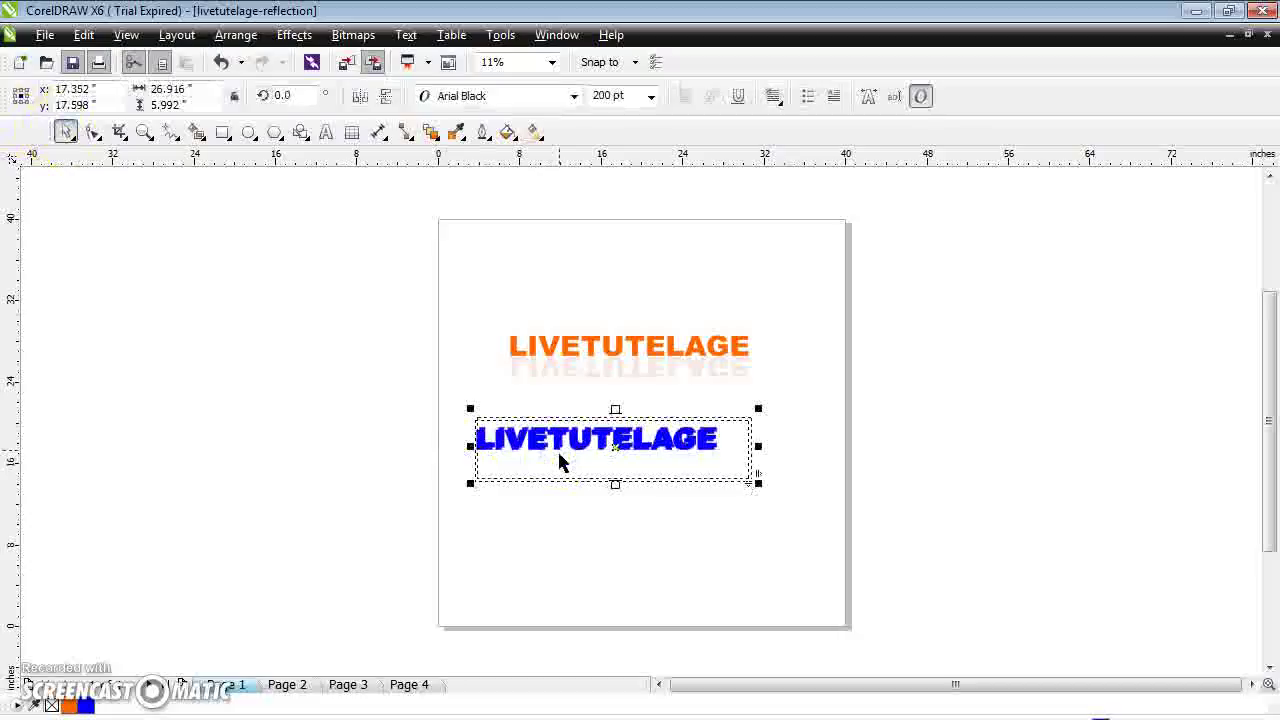
pyautogui.moveTo(571, 440); pyautogui.dragTo(574, 486)
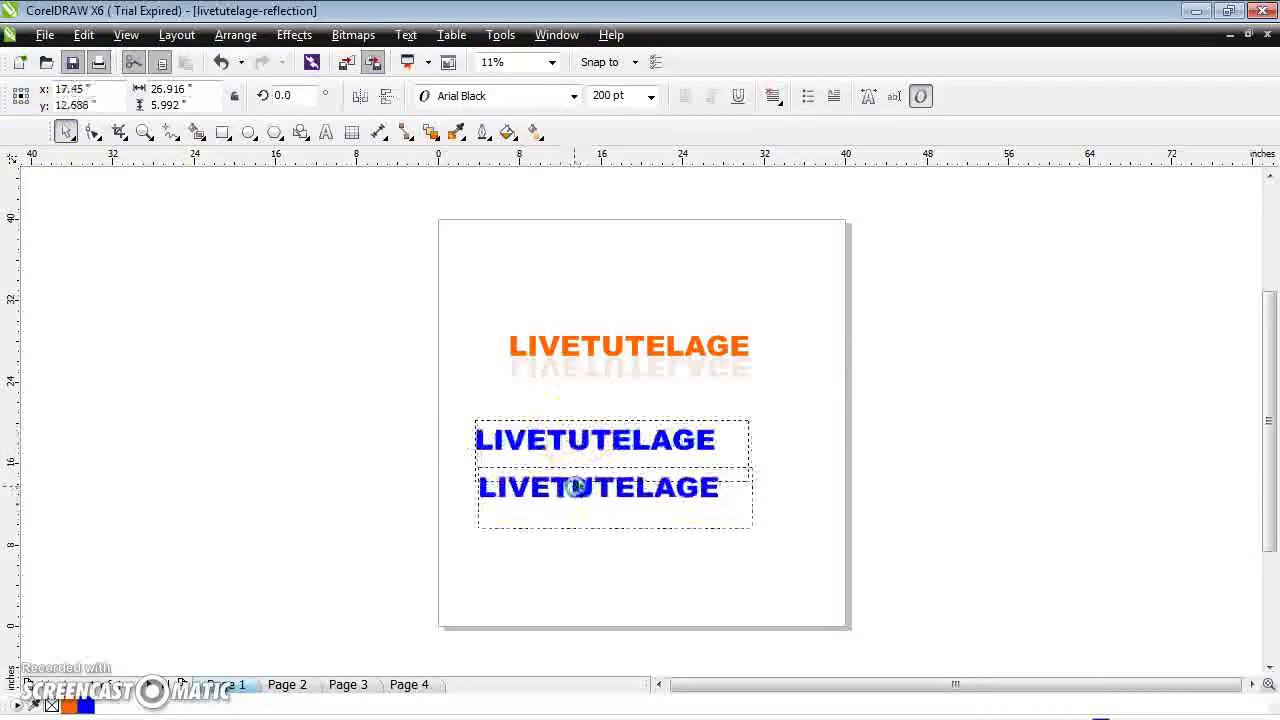
pyautogui.click(386, 96)
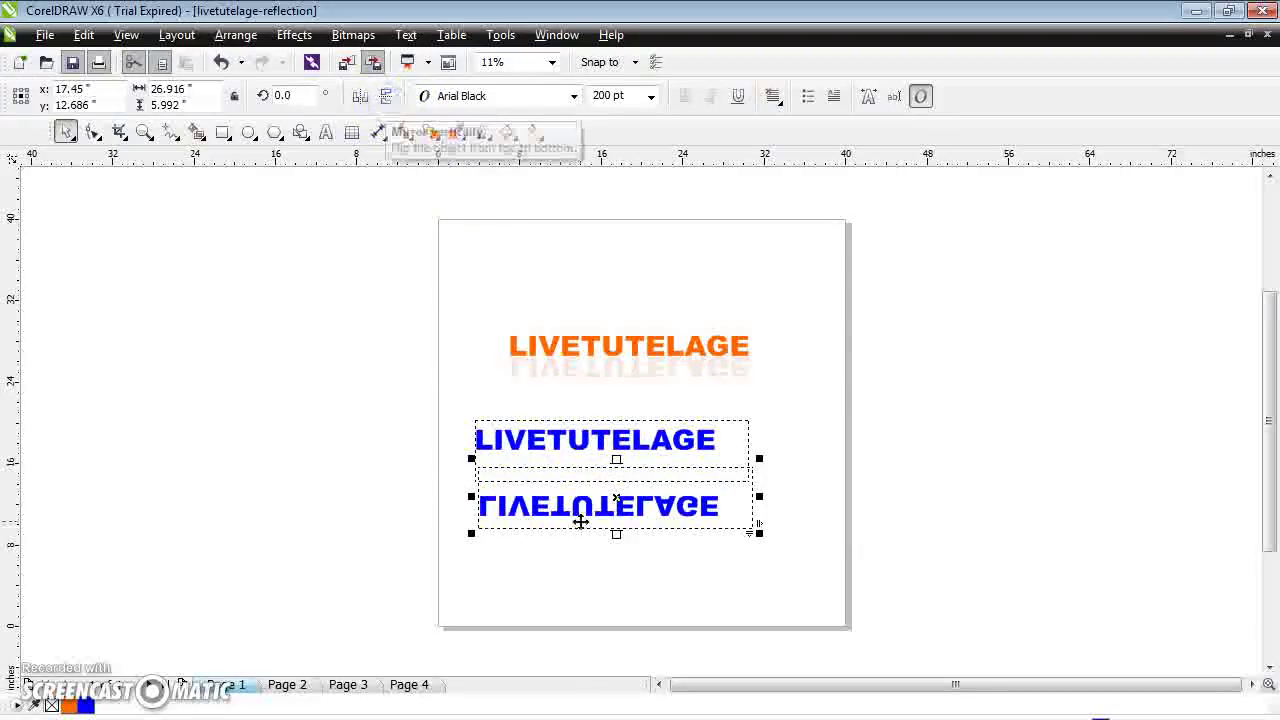
pyautogui.moveTo(580, 521); pyautogui.dragTo(580, 501)
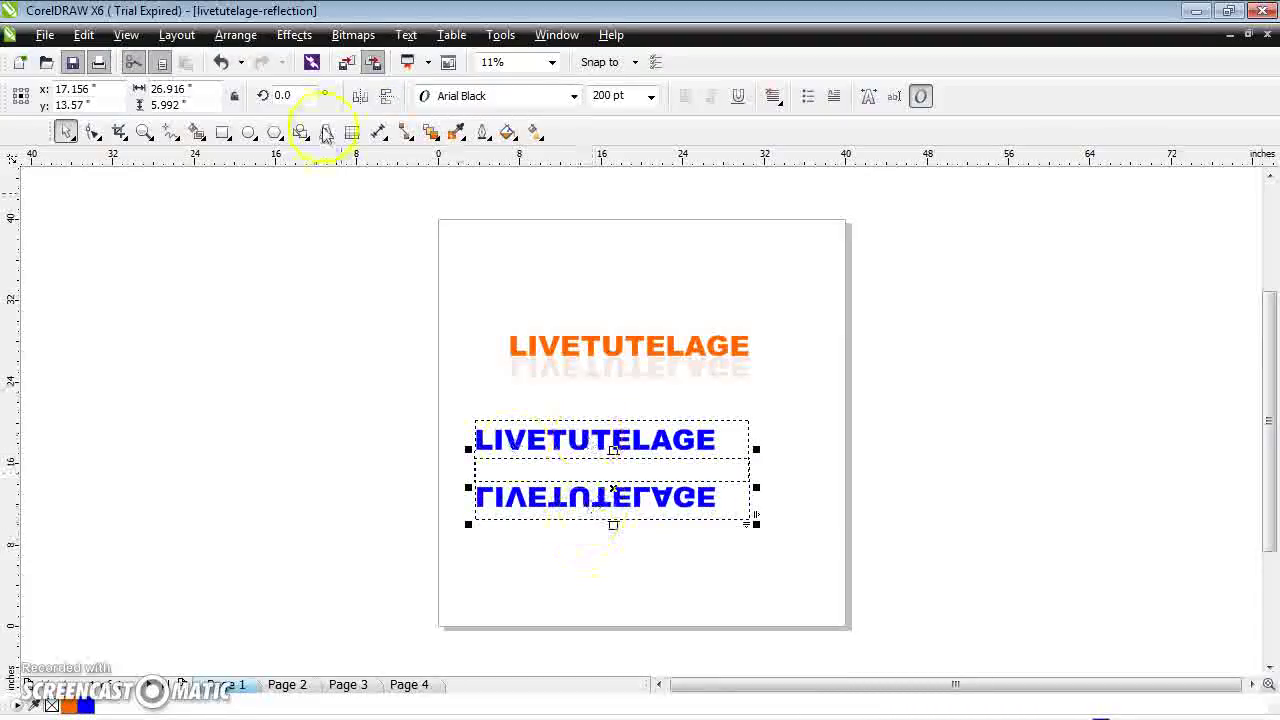
# Open the Lens settings for the mirrored blue text and lower its Transparency rate to 45%.
pyautogui.click(294, 35)
pyautogui.click(344, 263)
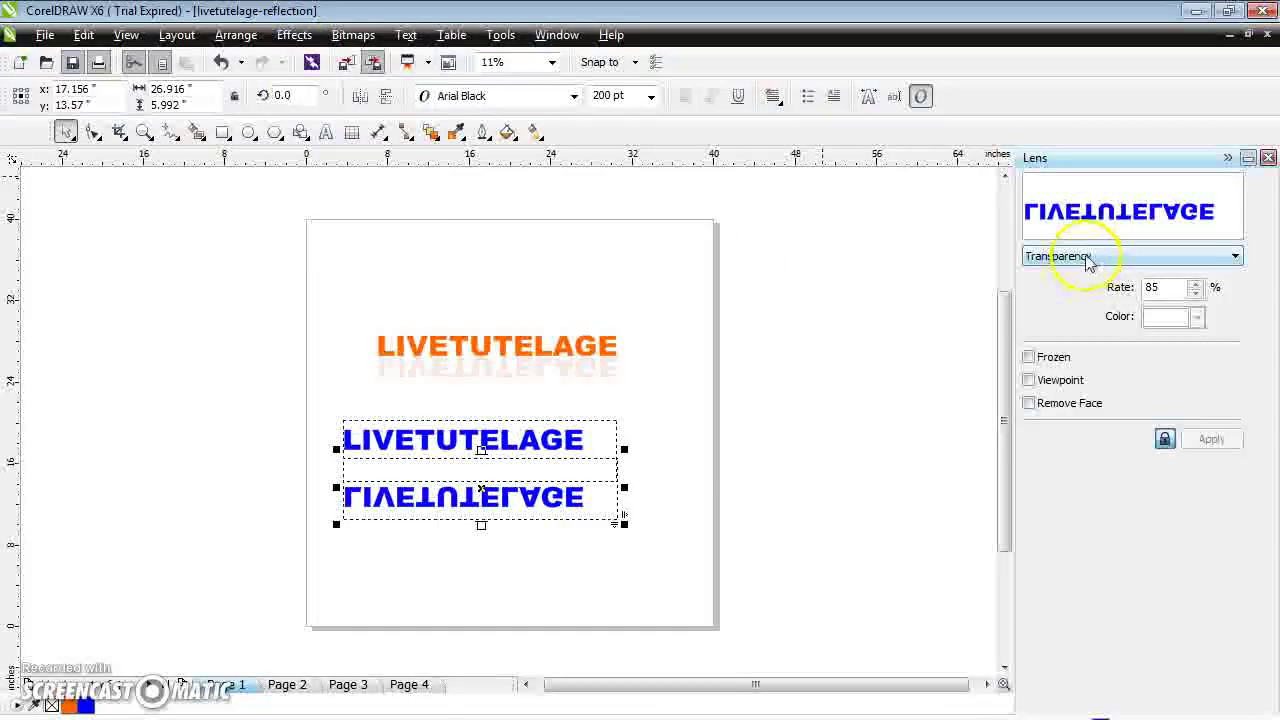
pyautogui.click(1197, 293)
pyautogui.click(1197, 293)
pyautogui.click(1197, 293)
pyautogui.click(1197, 293)
pyautogui.click(1197, 293)
pyautogui.click(1197, 293)
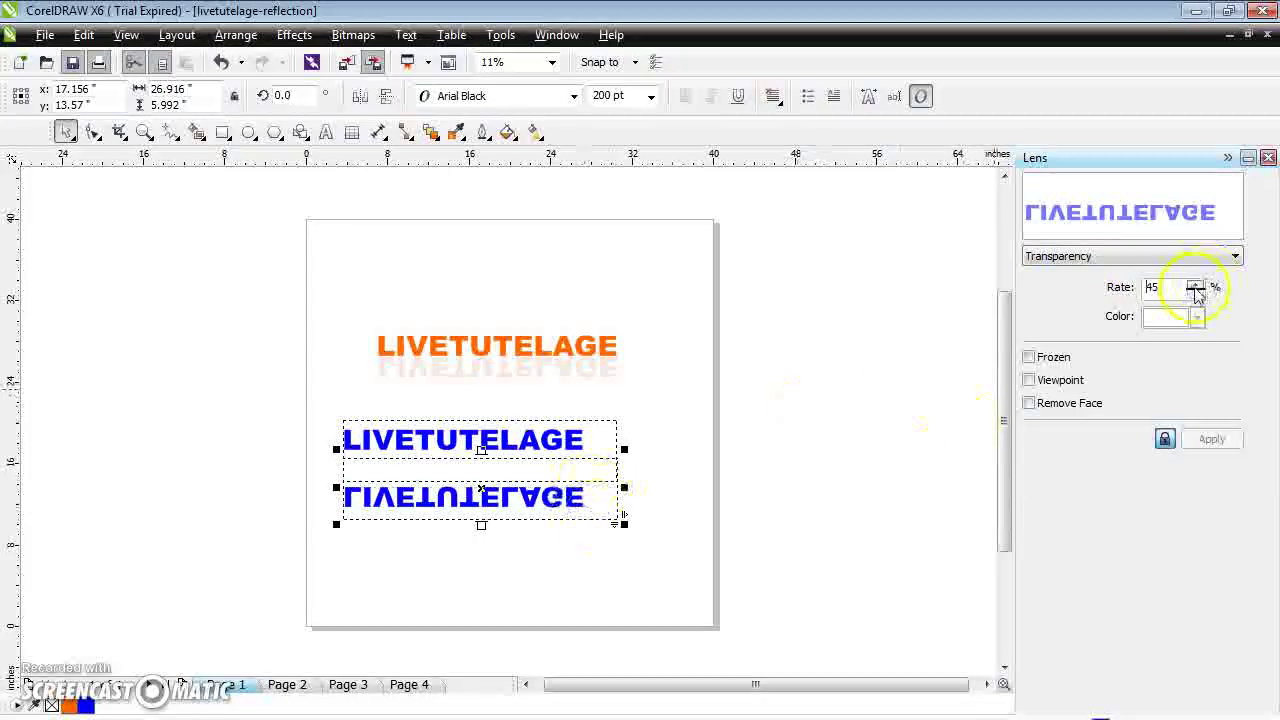
# Raise the mirrored blue text's Transparency lens rate to 80%.
pyautogui.click(1197, 284)
pyautogui.click(1197, 284)
pyautogui.click(1197, 284)
pyautogui.click(1197, 284)
pyautogui.click(1197, 284)
pyautogui.click(1197, 284)
pyautogui.click(1197, 284)
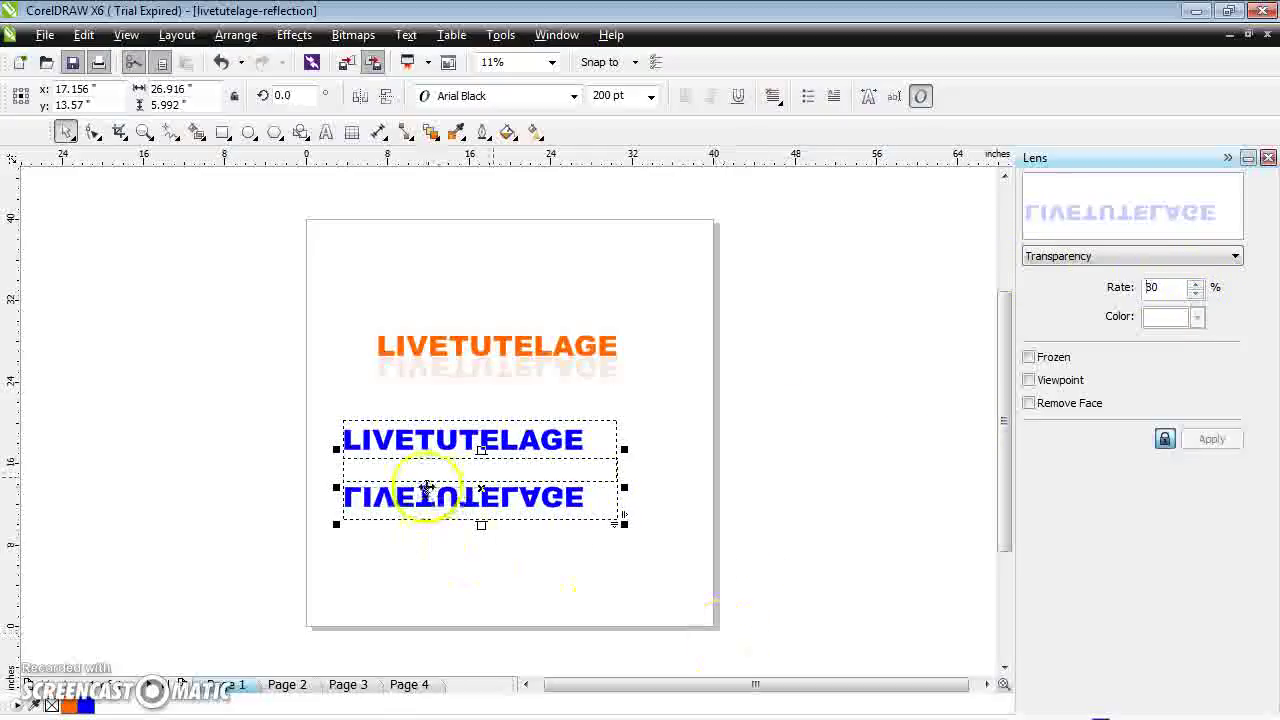
pyautogui.click(581, 517)
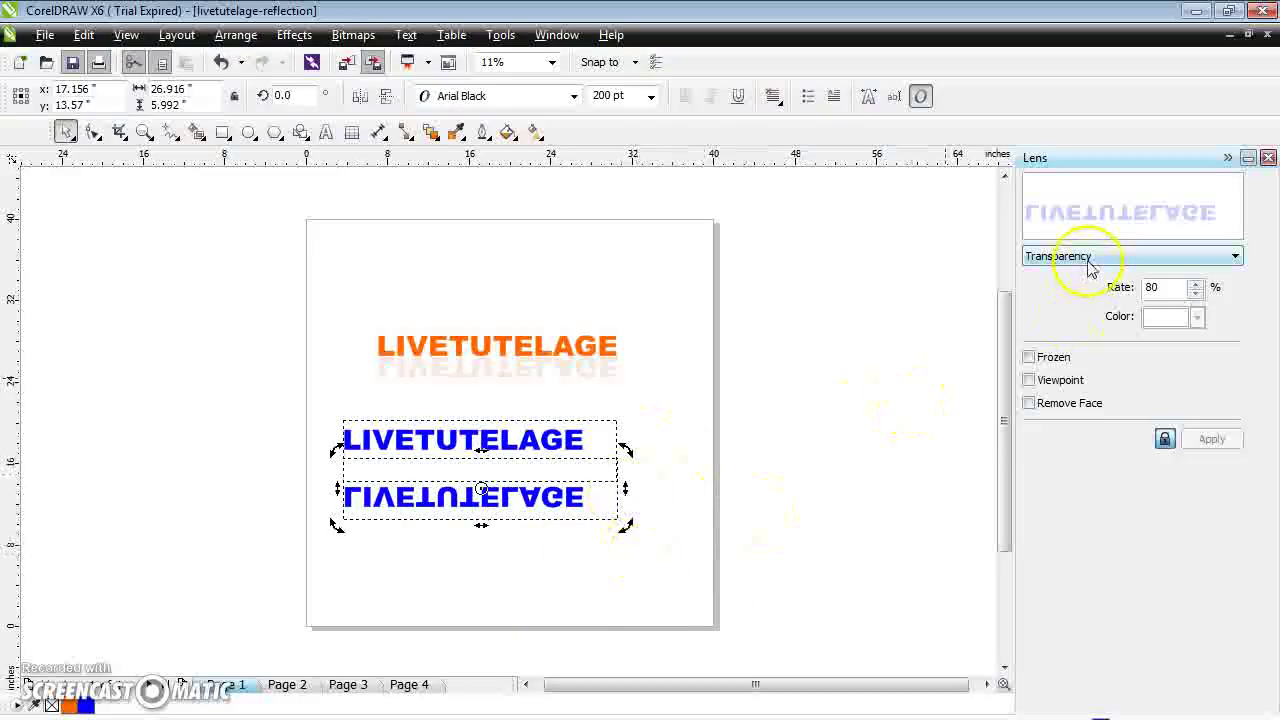
# Set the orange text reflection's Transparency lens rate to 40% for comparison.
pyautogui.click(513, 352)
pyautogui.click(515, 373)
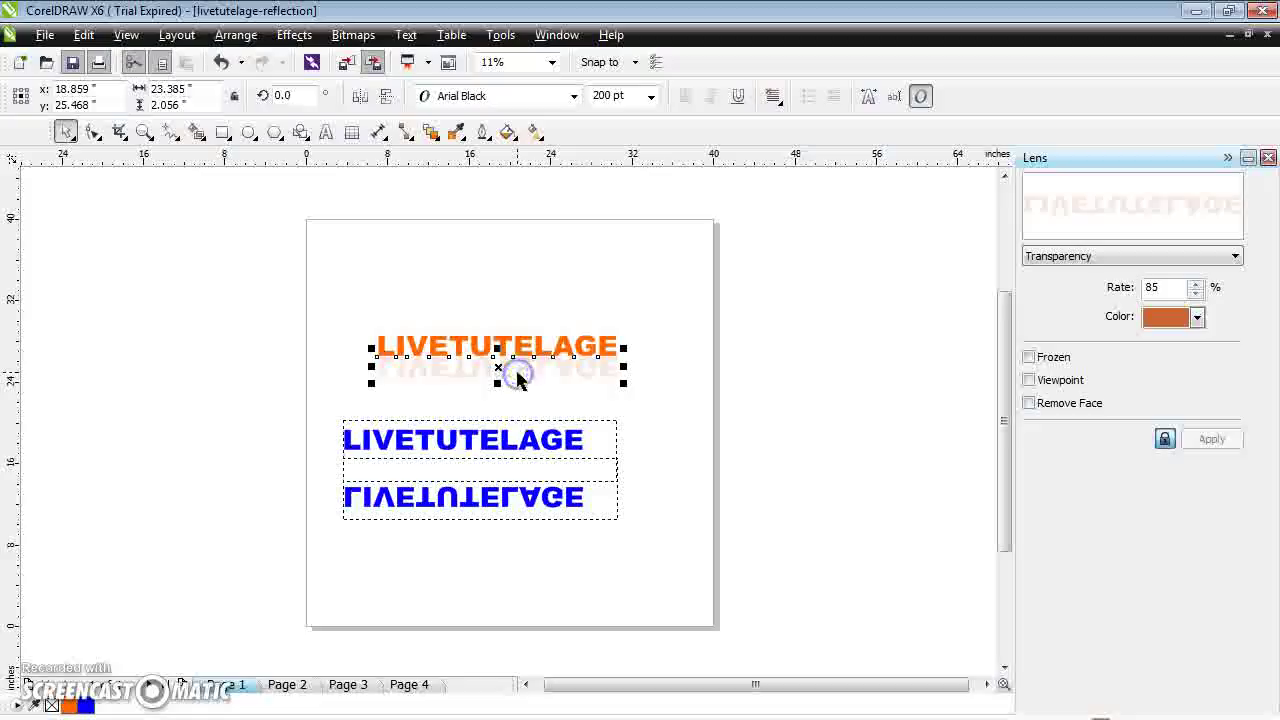
pyautogui.click(1197, 294)
pyautogui.click(1197, 294)
pyautogui.click(1197, 294)
pyautogui.click(1197, 294)
pyautogui.click(1197, 294)
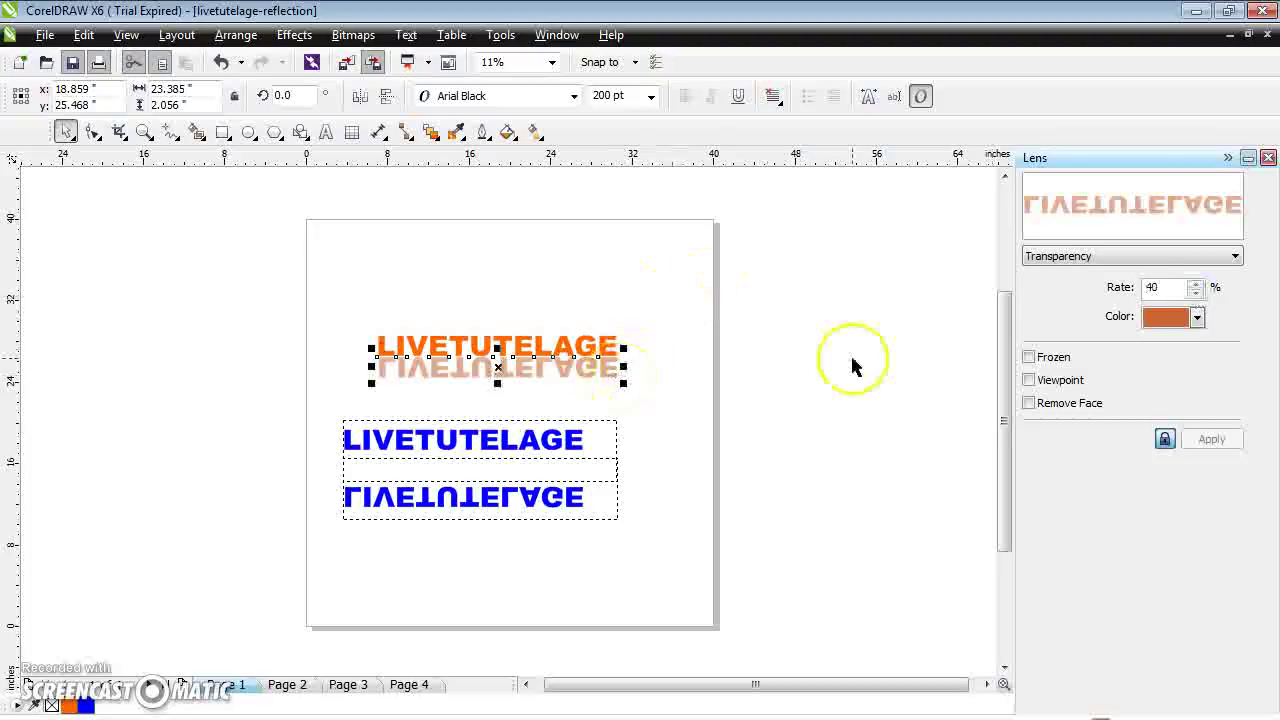
# Try Transparency rates of 10% and 55% on the mirrored blue paragraph text.
pyautogui.click(530, 498)
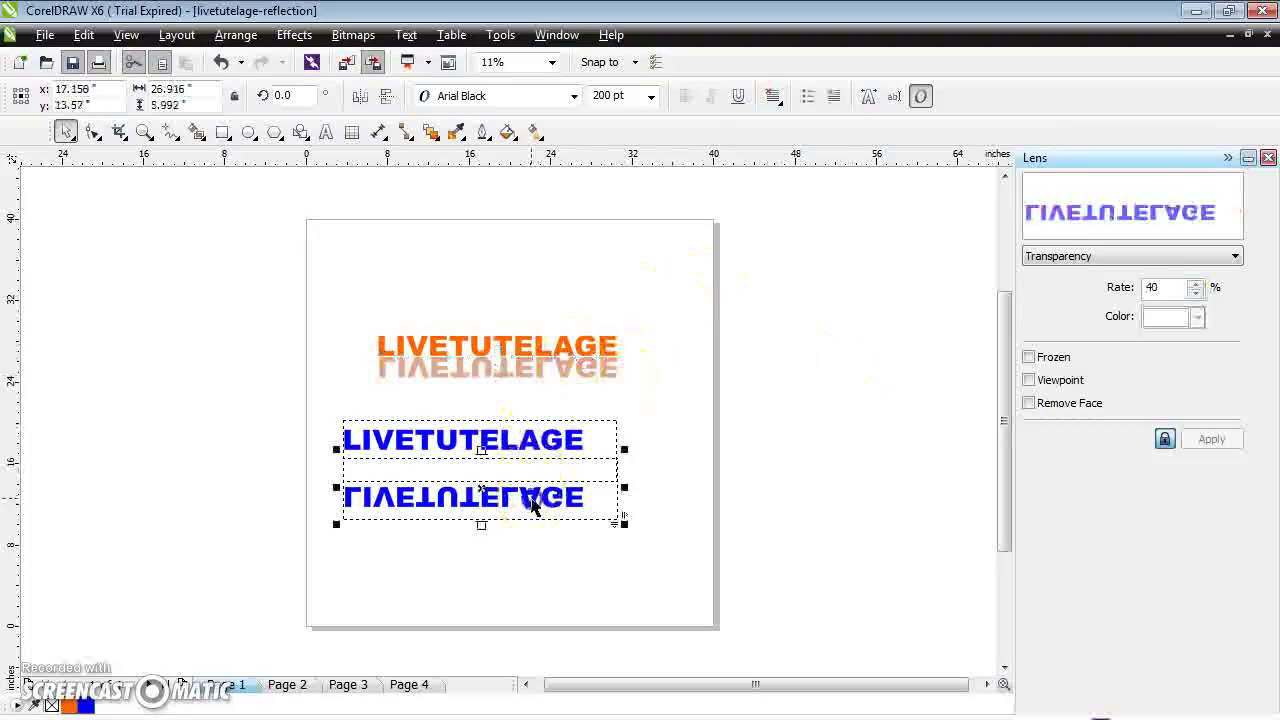
pyautogui.click(1196, 293)
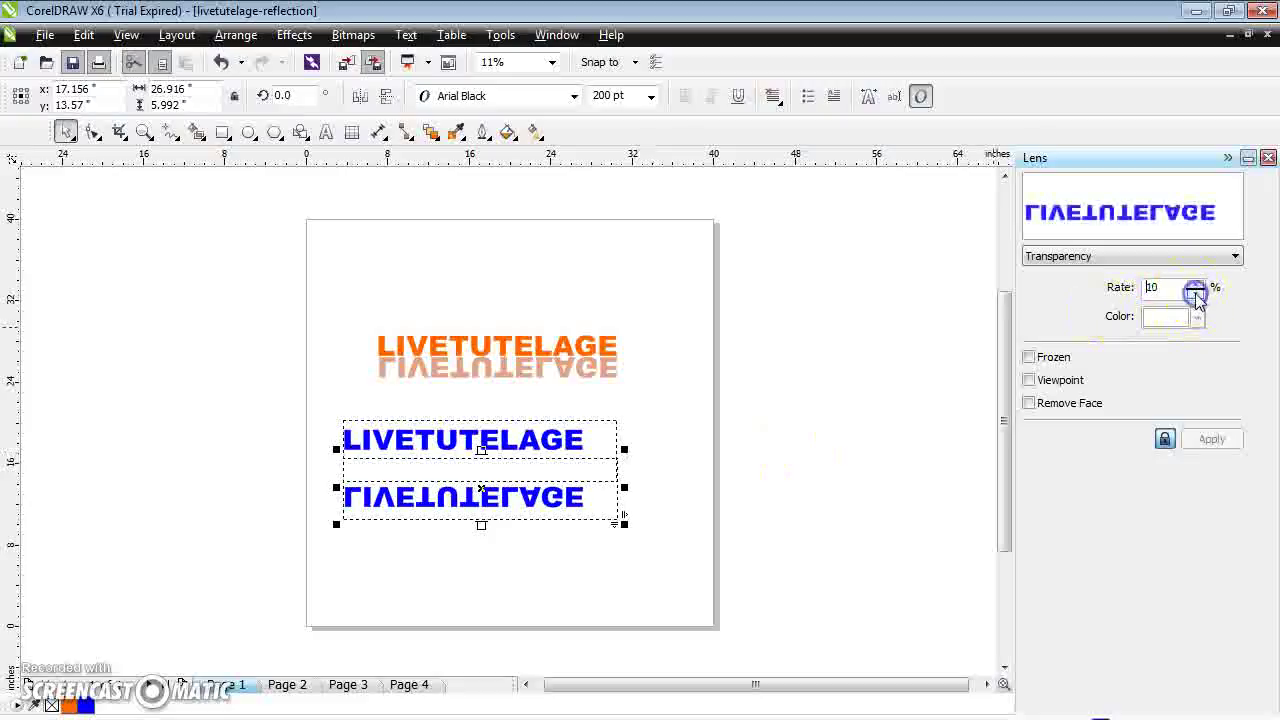
pyautogui.click(1196, 283)
pyautogui.click(1196, 283)
pyautogui.click(423, 322)
pyautogui.click(607, 350)
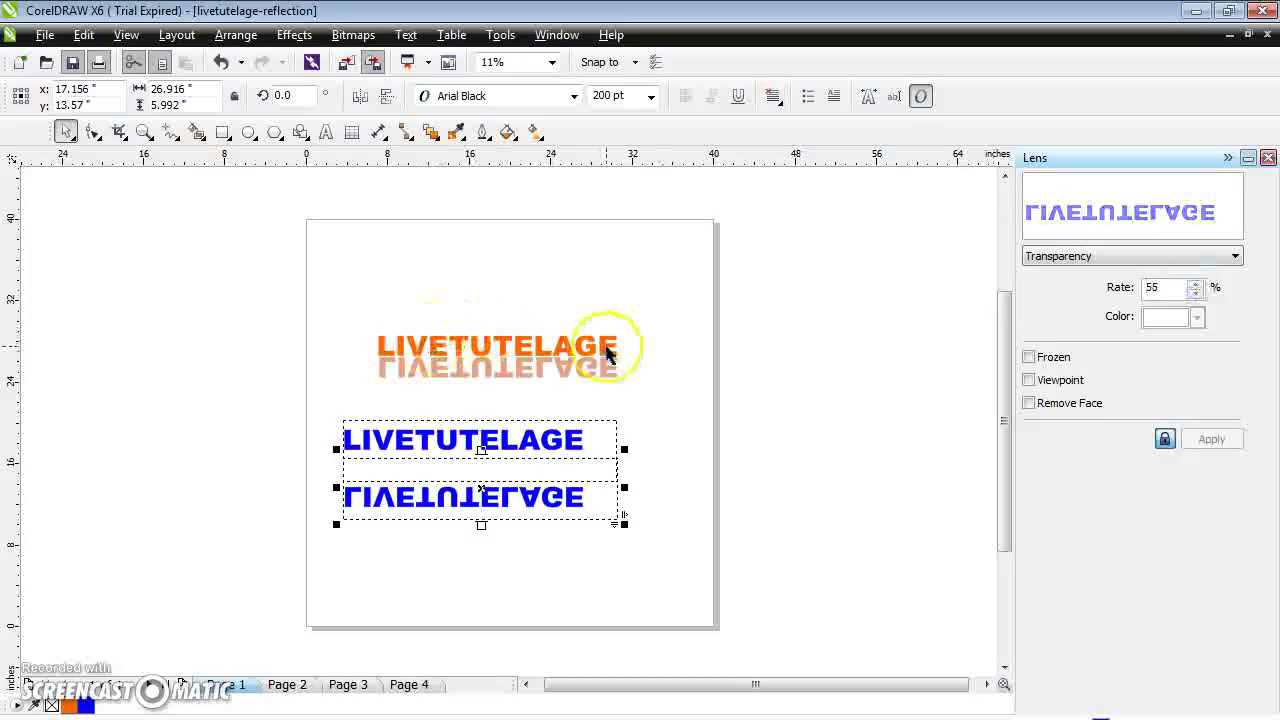
# Convert the mirrored blue paragraph text to artistic text and move it up beneath the upright blue text.
pyautogui.click(497, 466)
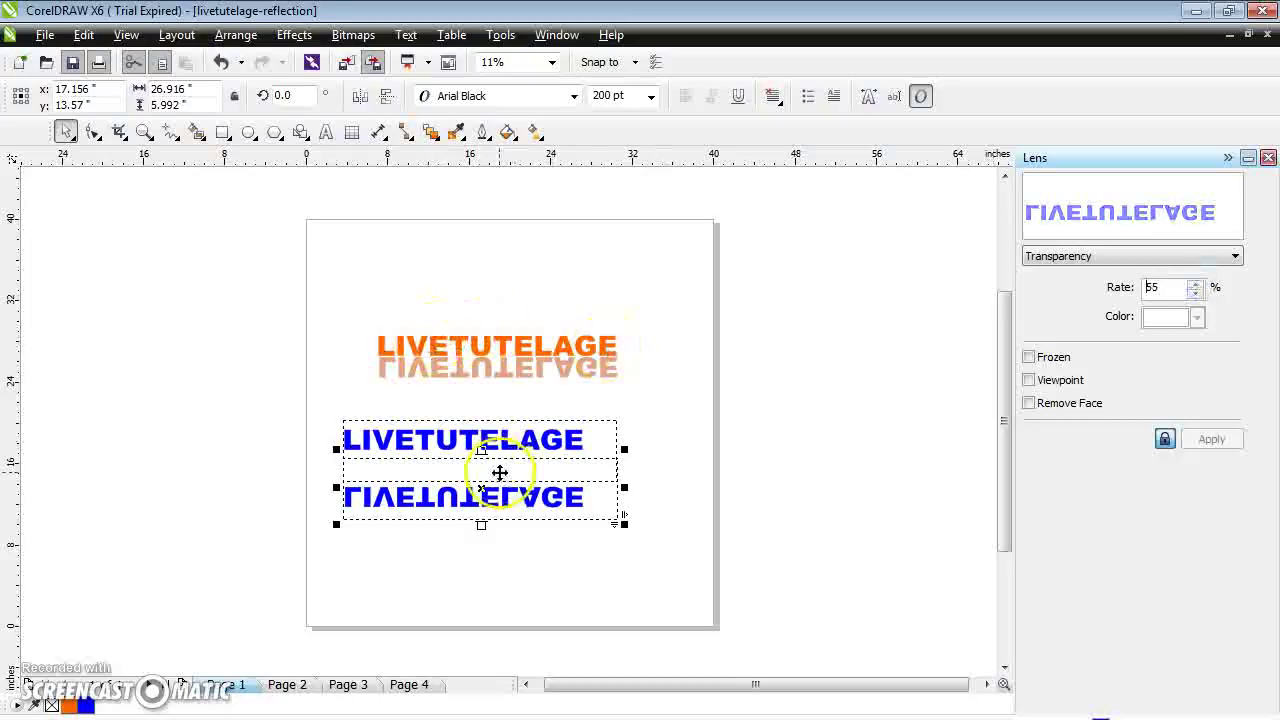
pyautogui.click(496, 510)
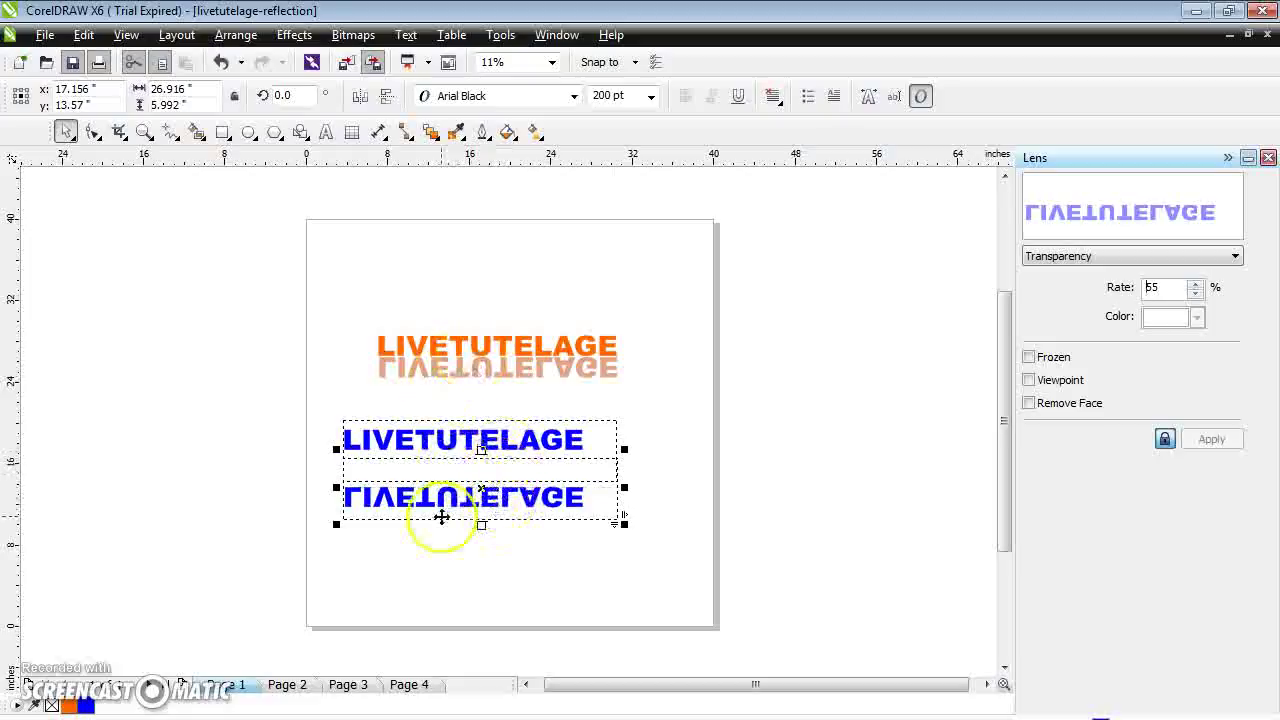
pyautogui.click(462, 500)
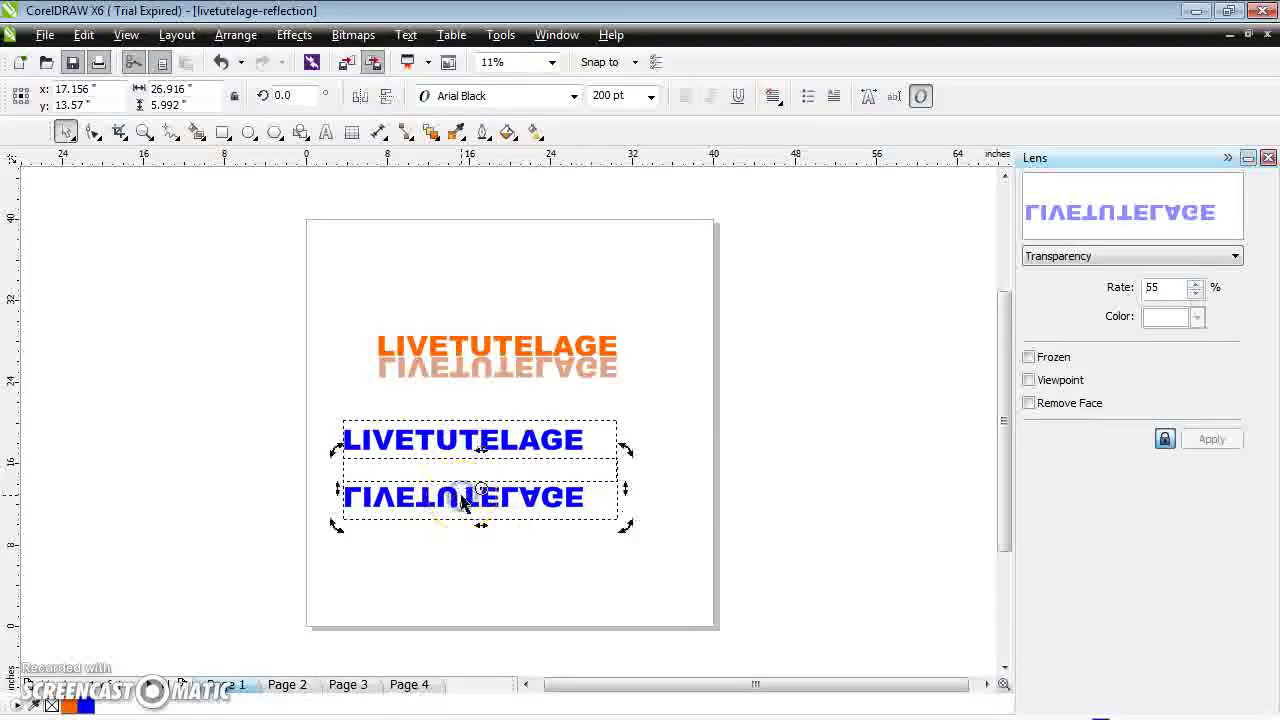
pyautogui.click(140, 386)
pyautogui.click(411, 498)
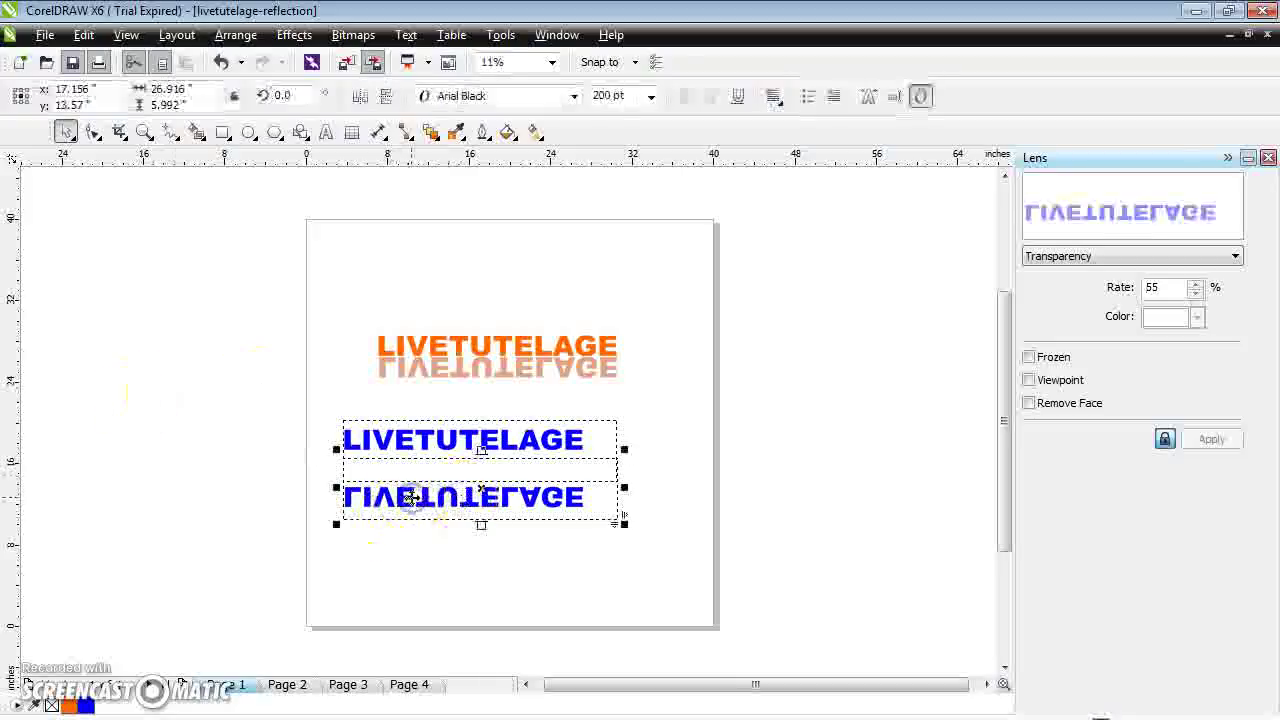
pyautogui.rightClick(414, 500)
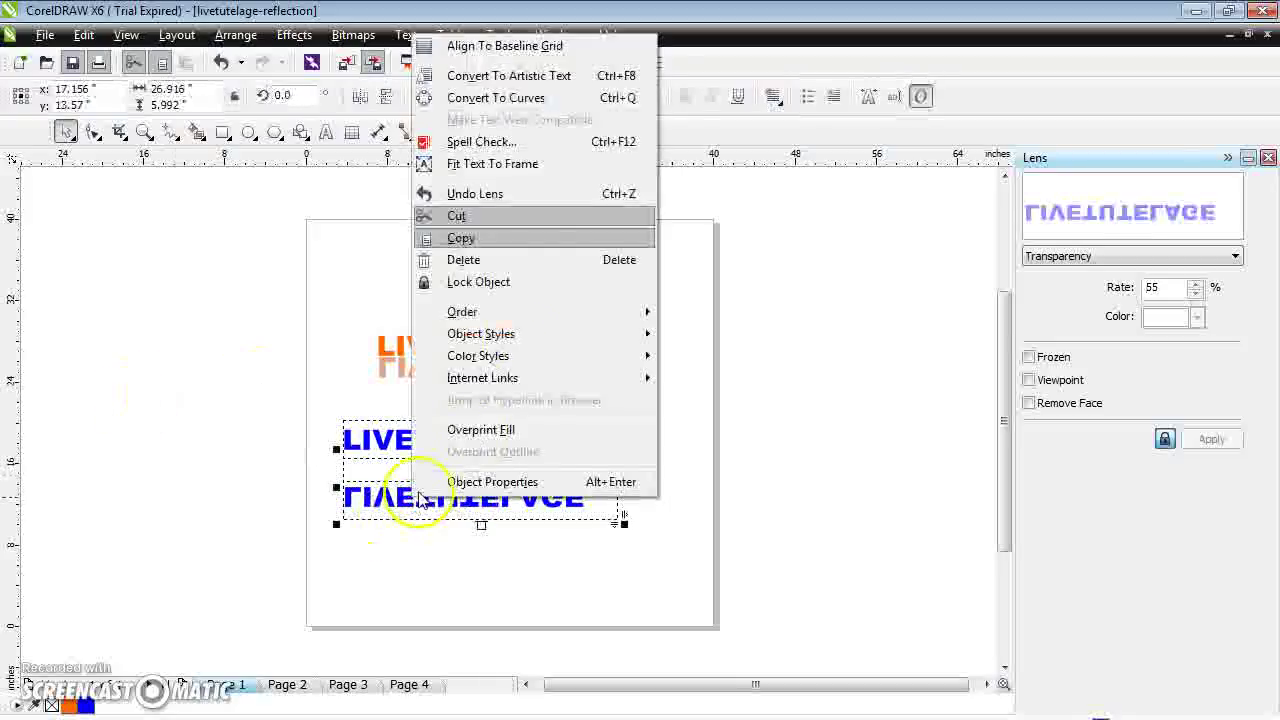
pyautogui.click(565, 80)
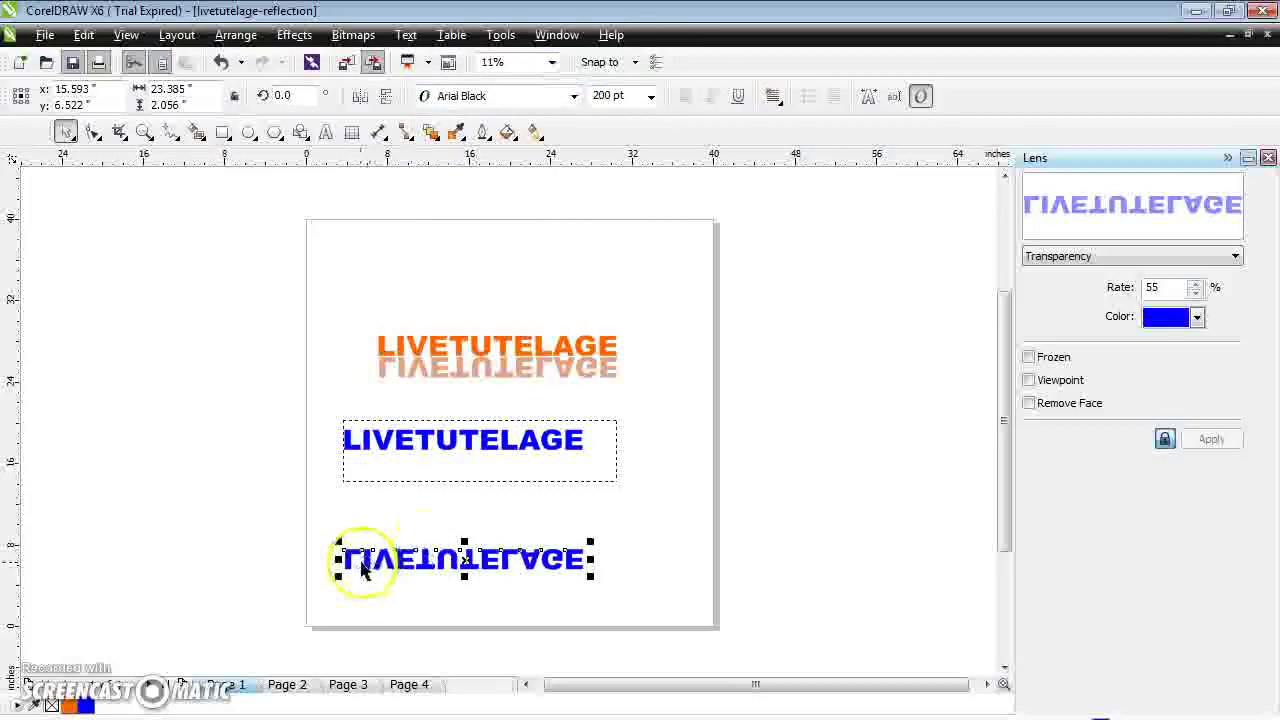
pyautogui.moveTo(465, 558); pyautogui.dragTo(472, 512)
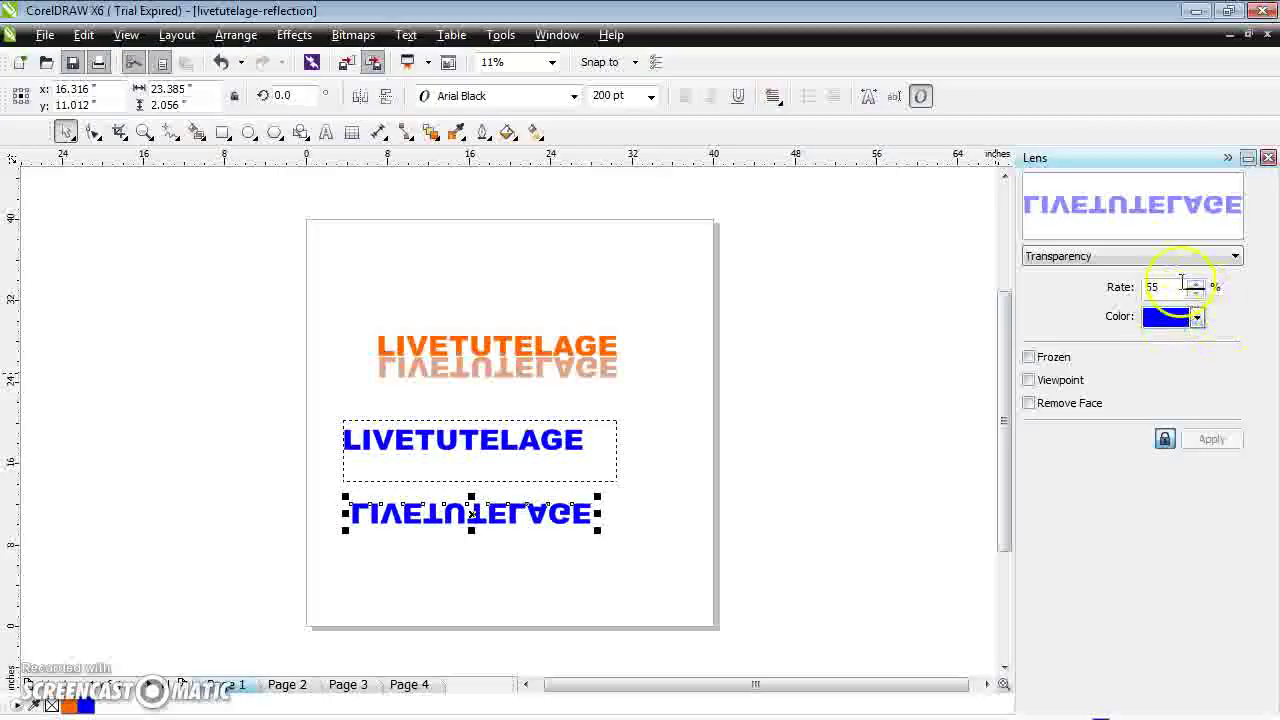
# Lower the mirrored blue artistic text's Transparency lens rate to 20%.
pyautogui.click(1197, 292)
pyautogui.click(1197, 292)
pyautogui.click(1197, 292)
pyautogui.click(1197, 292)
pyautogui.click(1197, 292)
pyautogui.click(1197, 292)
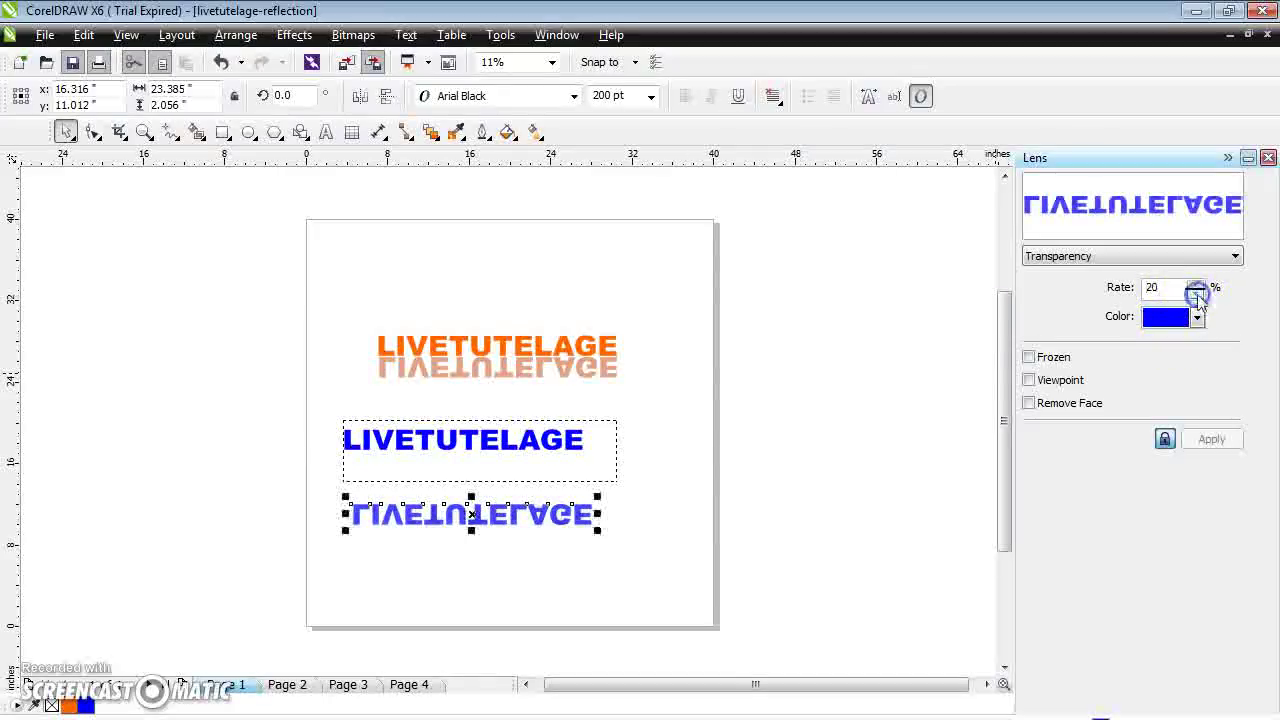
# Raise the blue reflection's Transparency rate and return it to 20% to compare the reflection strength.
pyautogui.click(1197, 284)
pyautogui.click(1197, 284)
pyautogui.click(1197, 284)
pyautogui.click(1197, 284)
pyautogui.click(1197, 284)
pyautogui.click(1197, 292)
pyautogui.click(1197, 292)
pyautogui.click(1197, 292)
pyautogui.click(1197, 292)
pyautogui.click(1197, 292)
pyautogui.click(1197, 292)
pyautogui.click(1197, 292)
pyautogui.click(1197, 292)
pyautogui.click(1197, 294)
pyautogui.click(1197, 294)
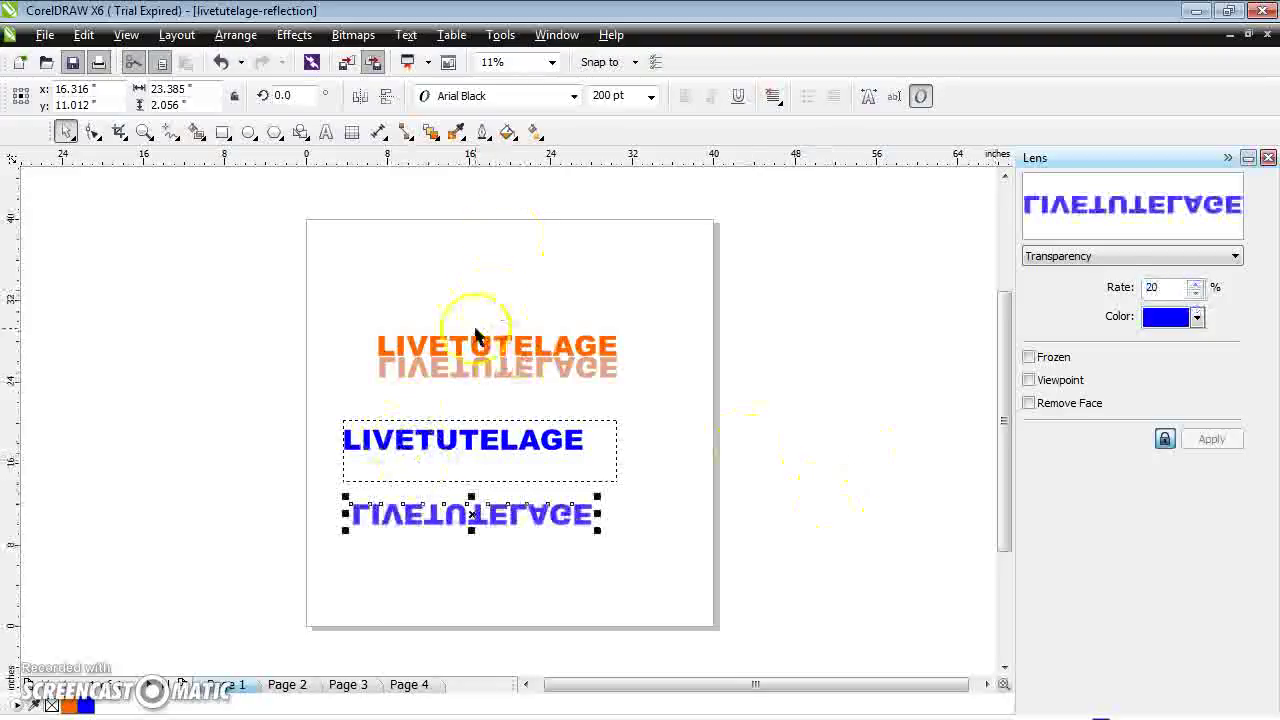